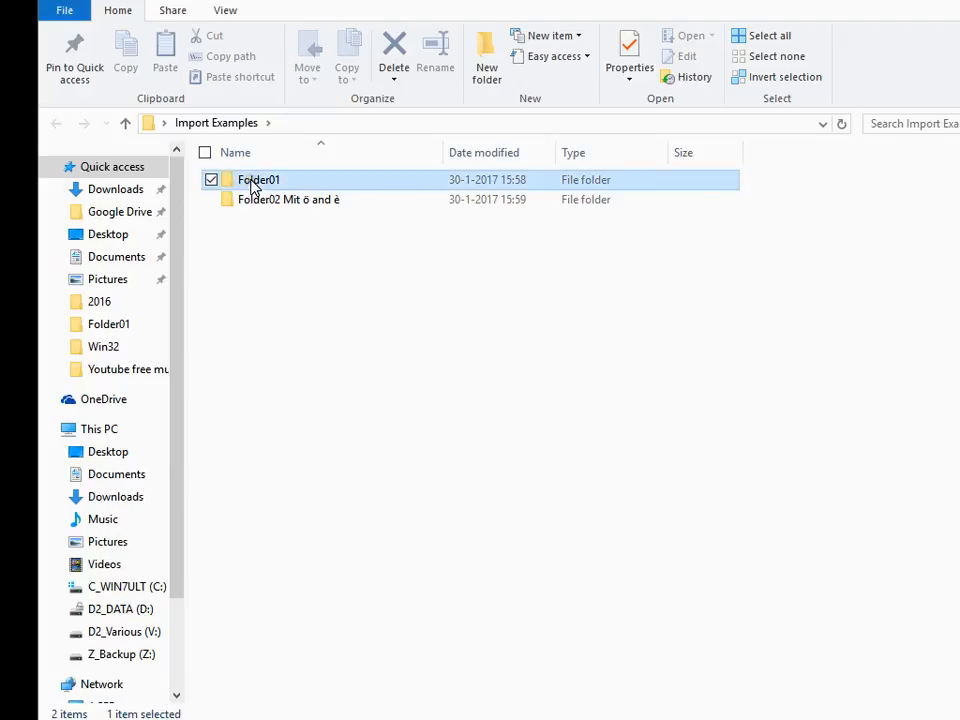
Look through the files in Folder01 and Folder02 Mit ö and è inside Import Examples, widening the Name column
double_click(255, 188)
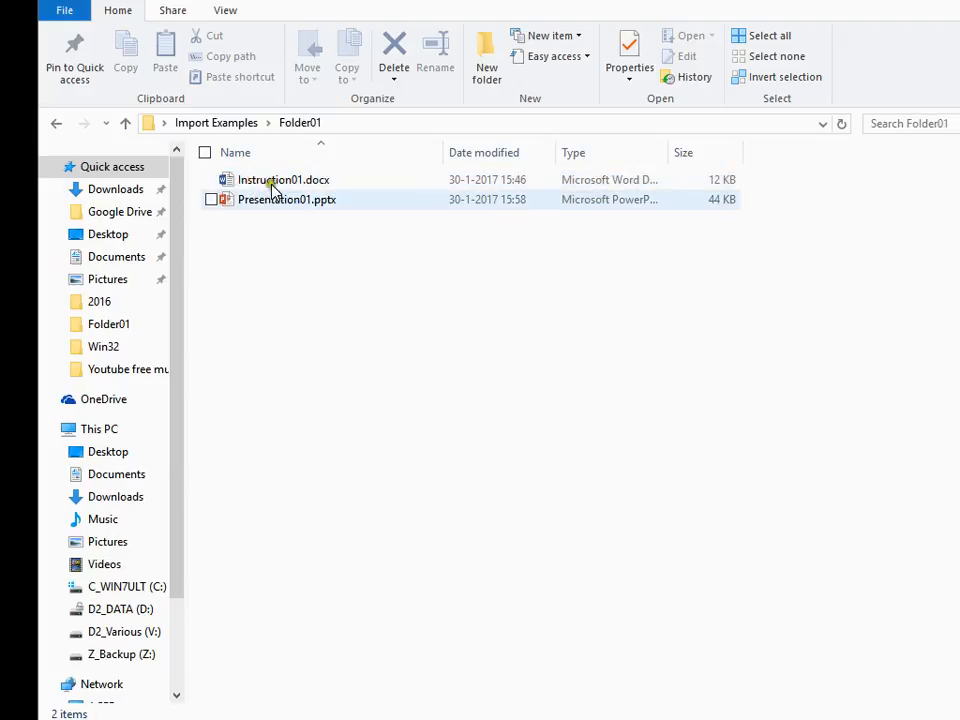
left_click(244, 133)
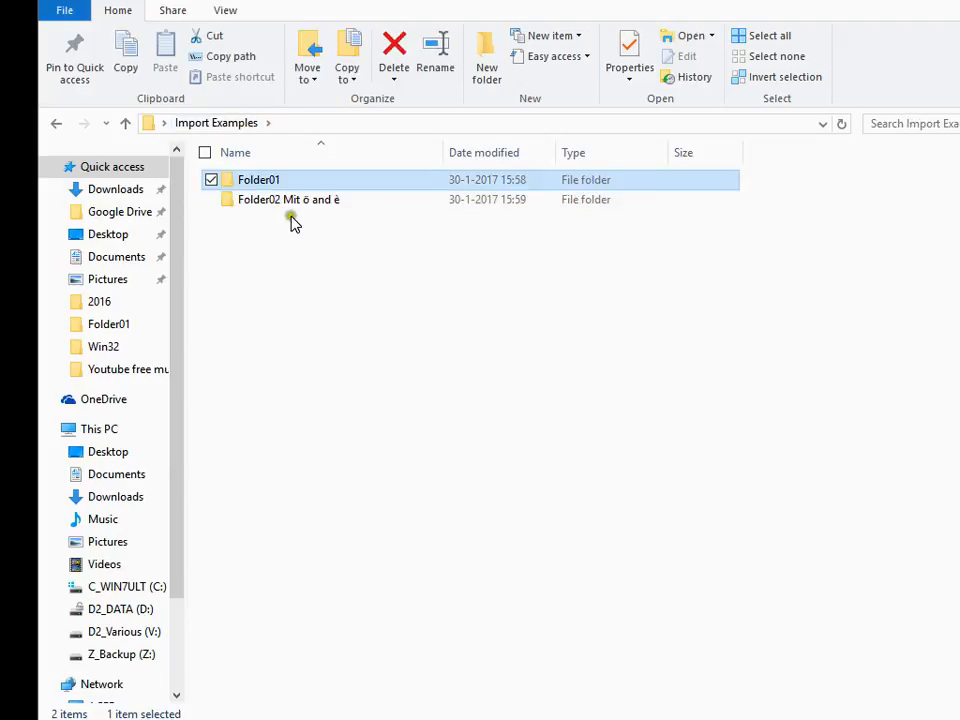
left_click(276, 203)
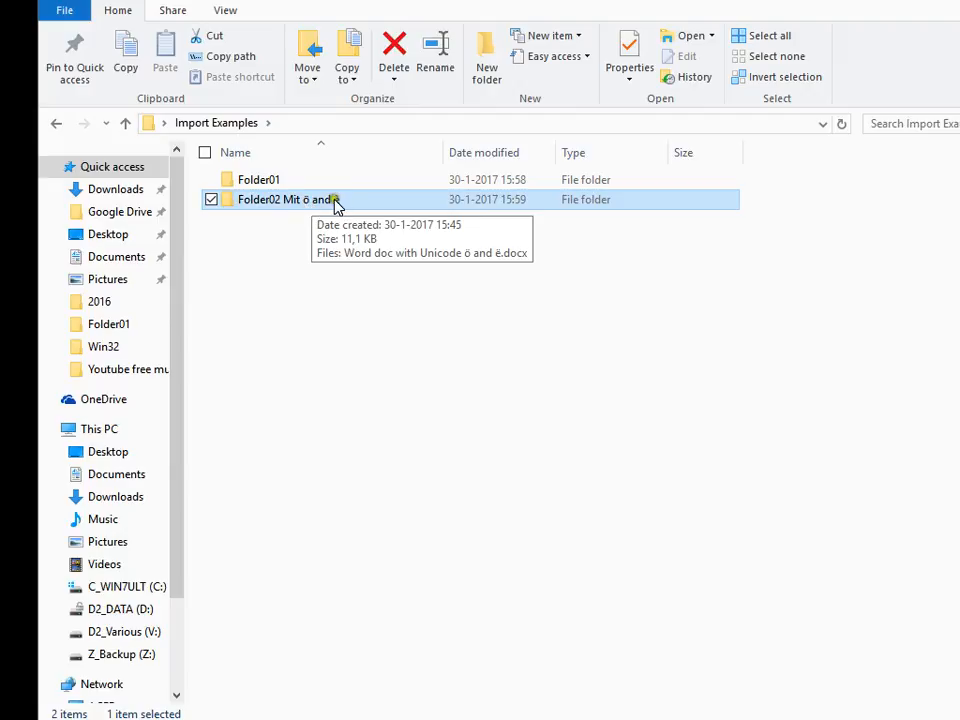
left_click(266, 205)
left_click(266, 205)
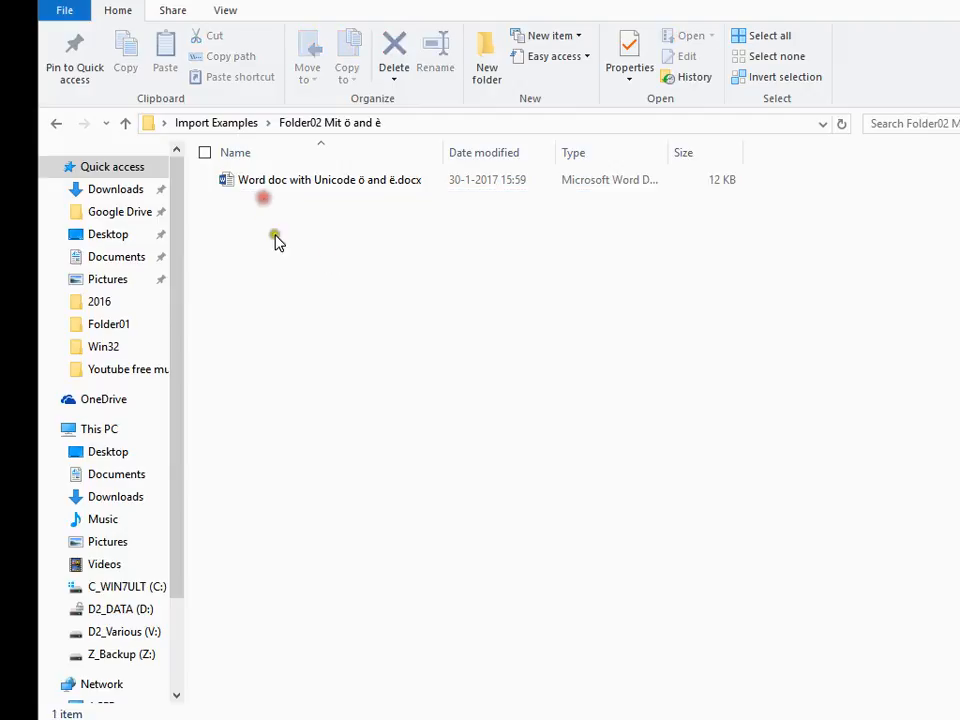
left_click_drag(450, 153, 495, 155)
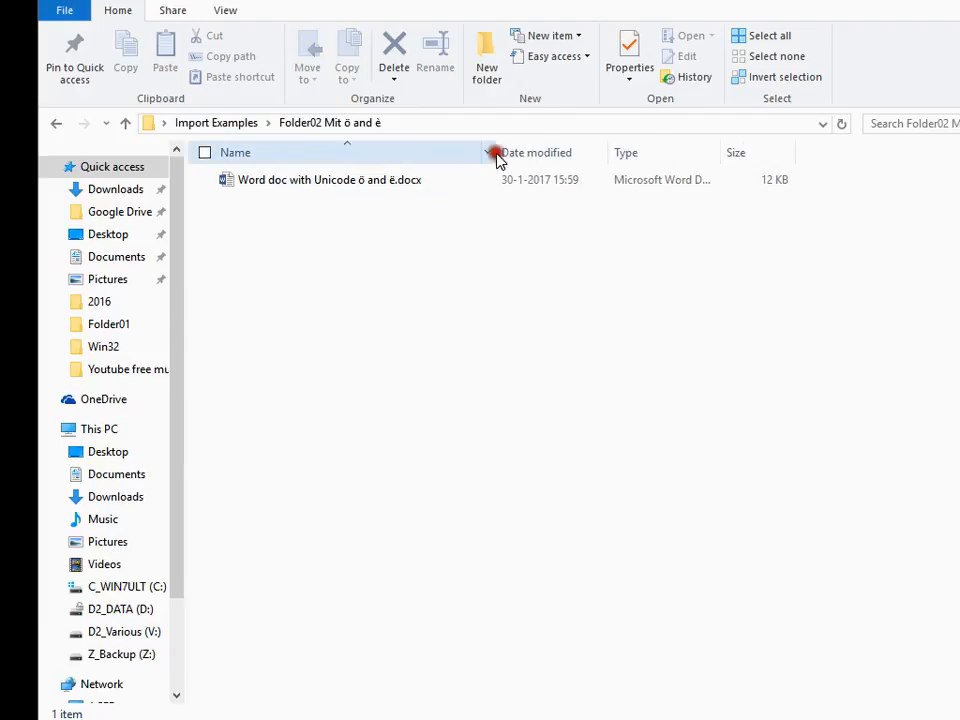
left_click(338, 183)
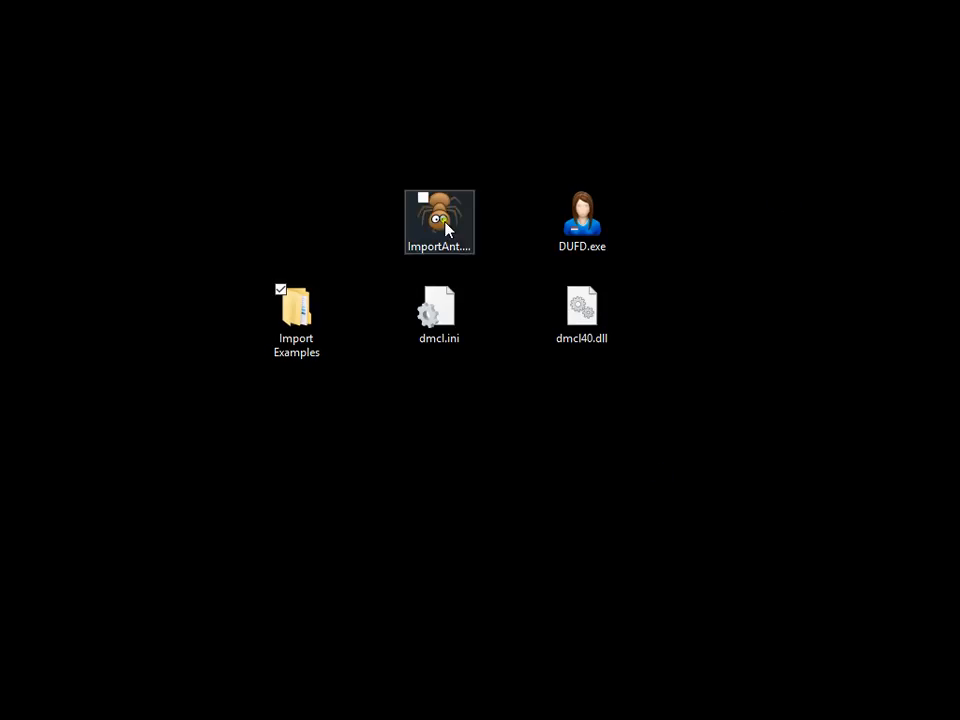
Launch ImportAnt from the desktop and move its login window to uncover the dmcl.ini file
double_click(446, 229)
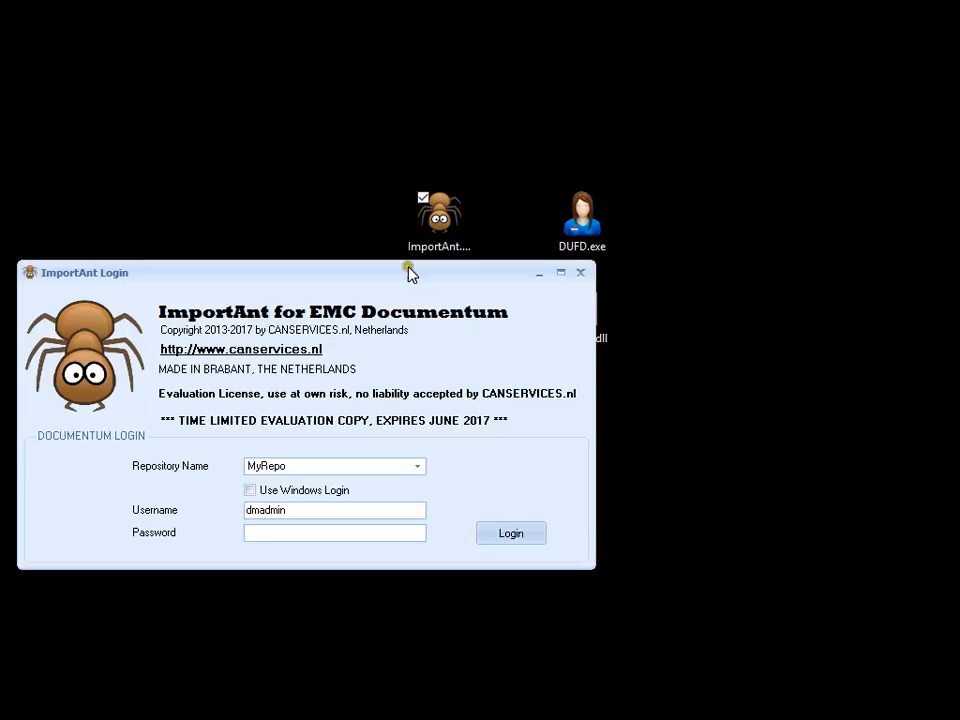
left_click_drag(407, 279, 517, 336)
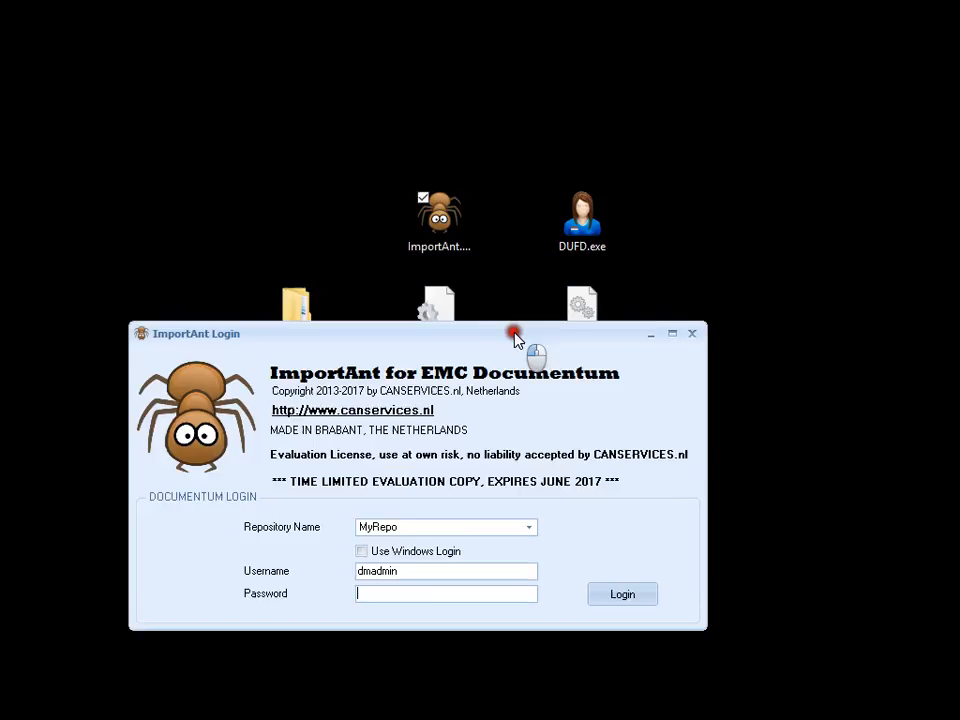
Open dmcl.ini in Notepad, check the host address under DOCBROKER_PRIMARY, and close the file
left_click(445, 303)
double_click(446, 304)
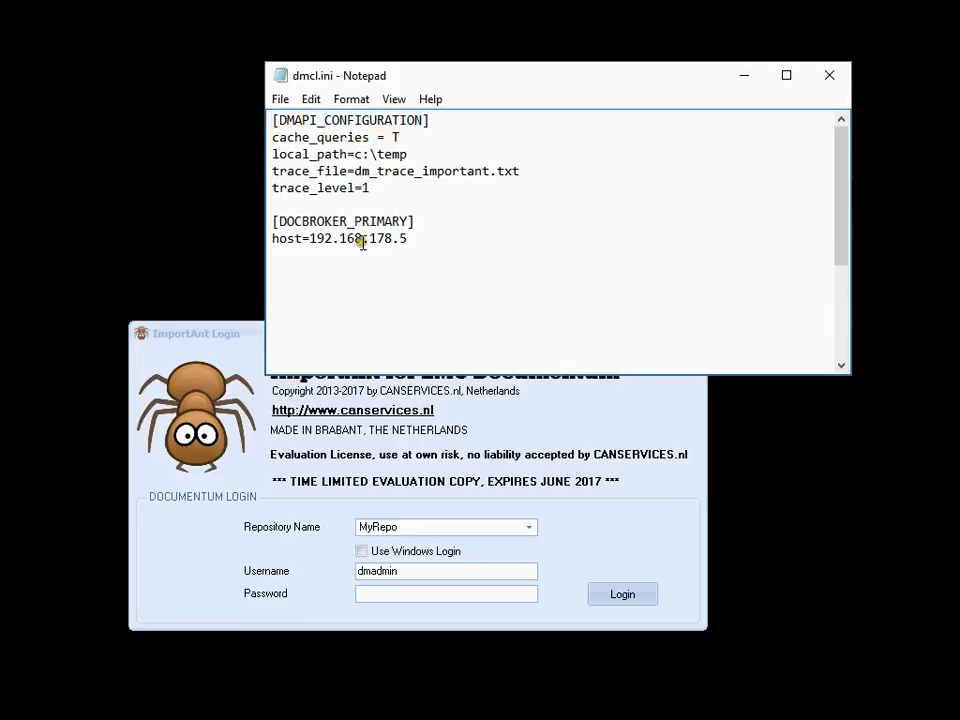
left_click_drag(311, 238, 408, 238)
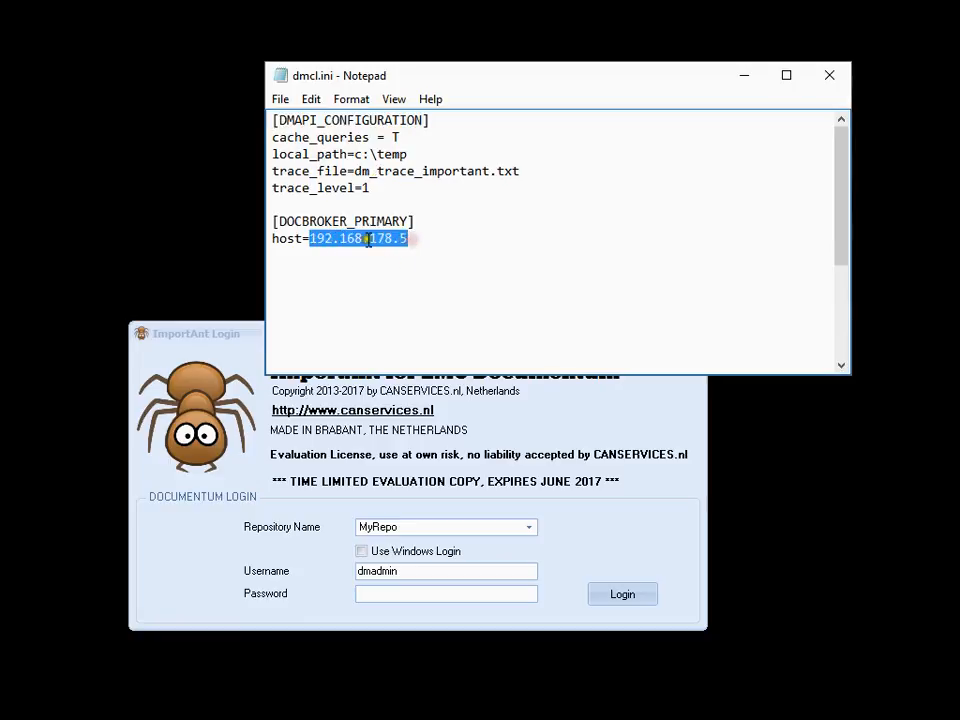
left_click(845, 89)
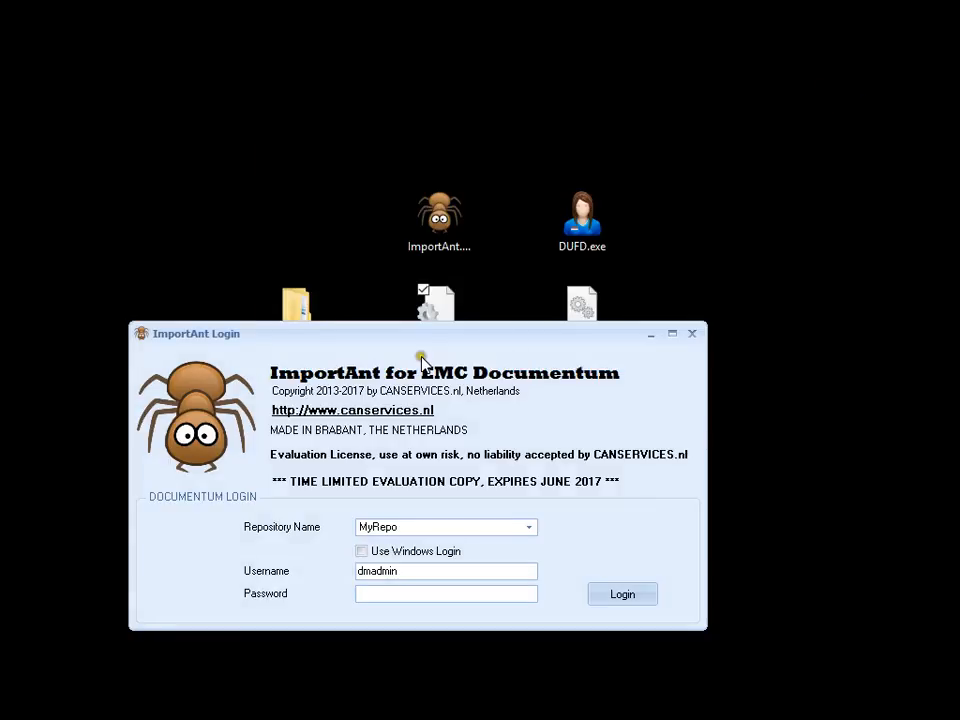
Log in to the MyRepo repository as dmadmin by entering the account password, and reposition the main window
left_click_drag(428, 336, 488, 207)
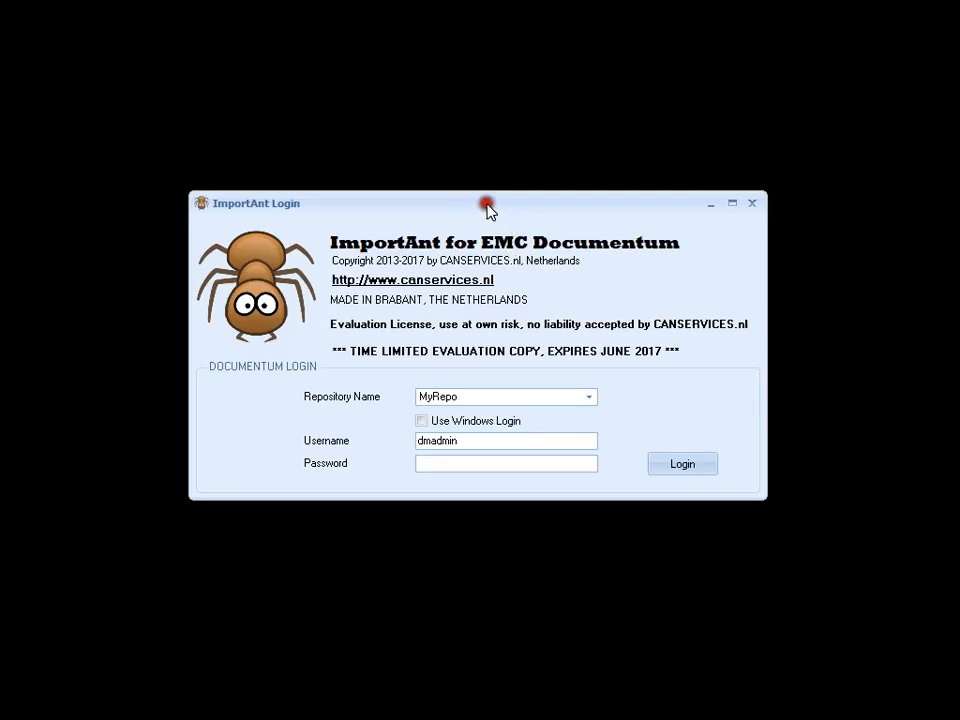
left_click(458, 397)
left_click(454, 397)
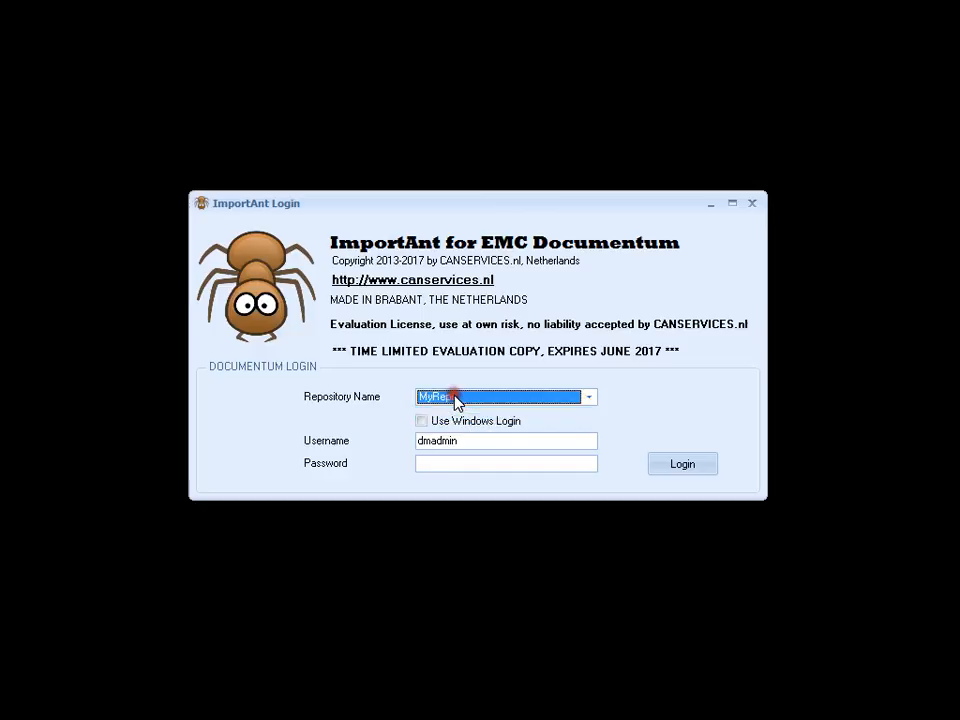
left_click(434, 464)
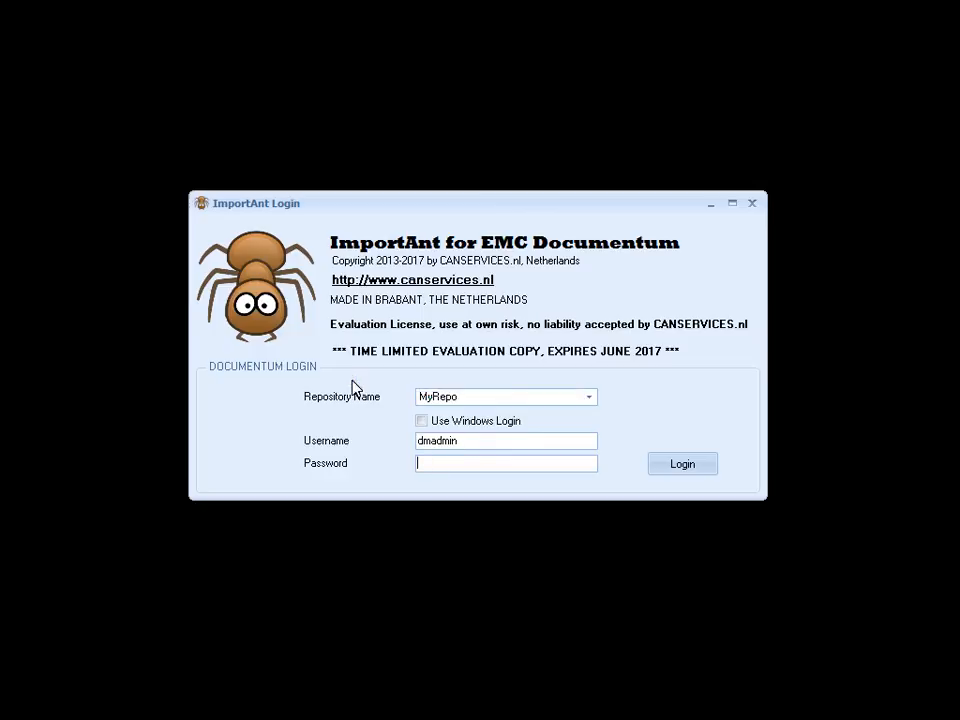
type("xxxxxxxx")
left_click(679, 463)
left_click_drag(293, 101, 429, 34)
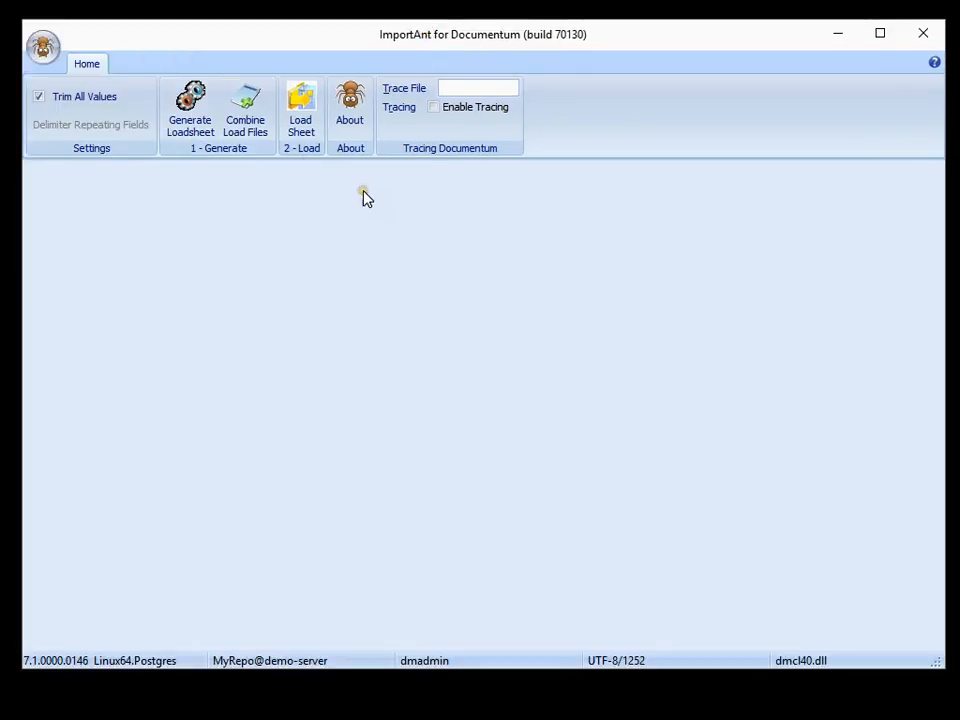
Start generating a load sheet and choose the desktop folder Import Examples as its source folder
left_click(189, 117)
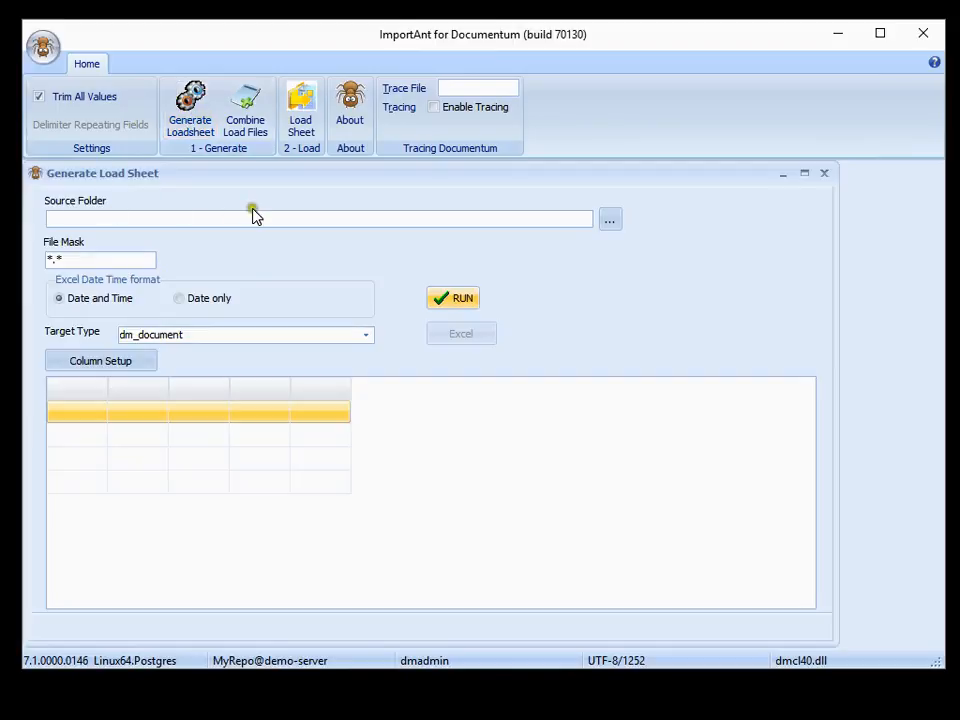
left_click(612, 226)
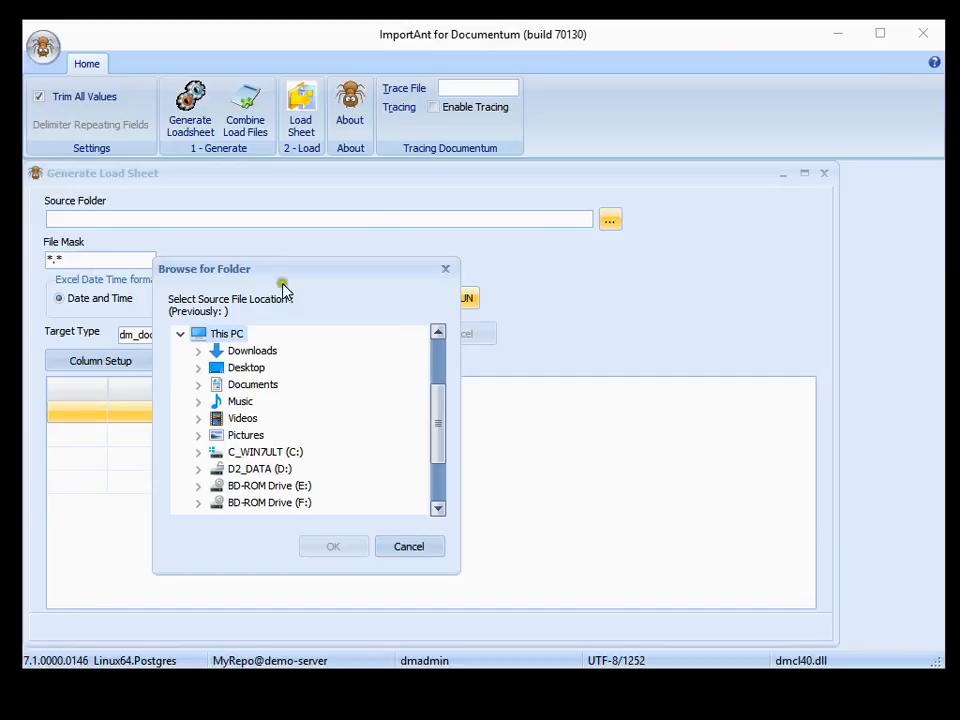
left_click(199, 369)
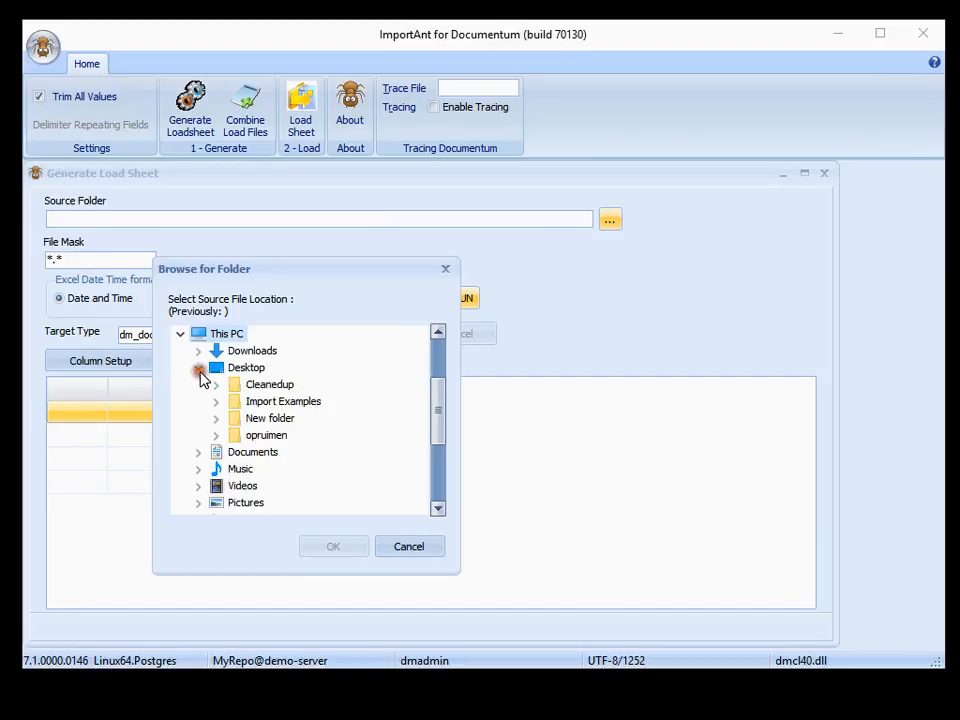
left_click(262, 402)
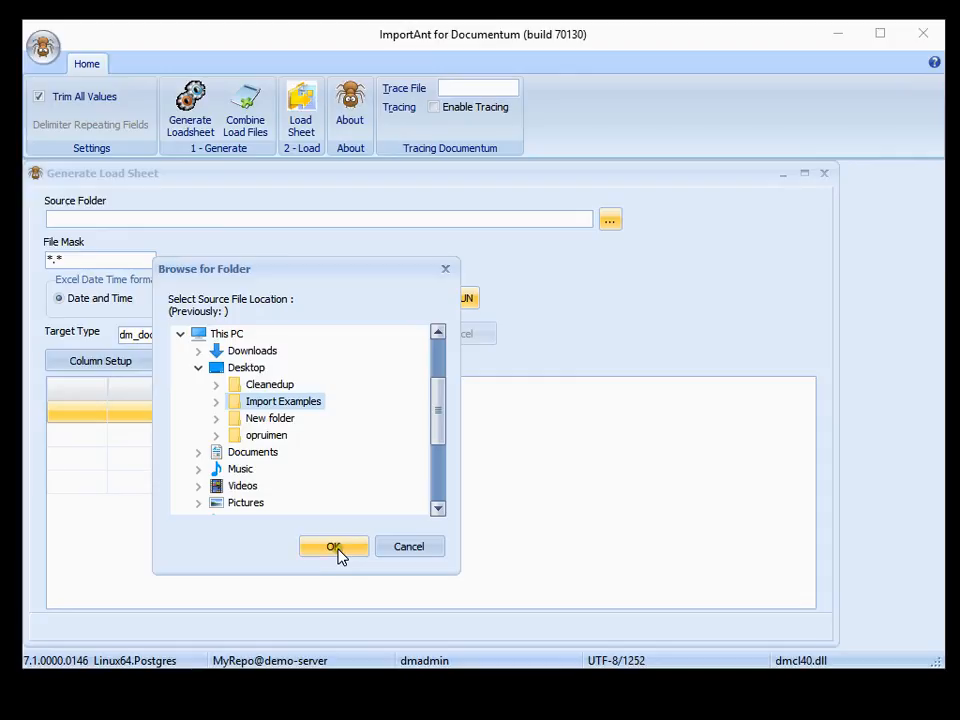
left_click(216, 400)
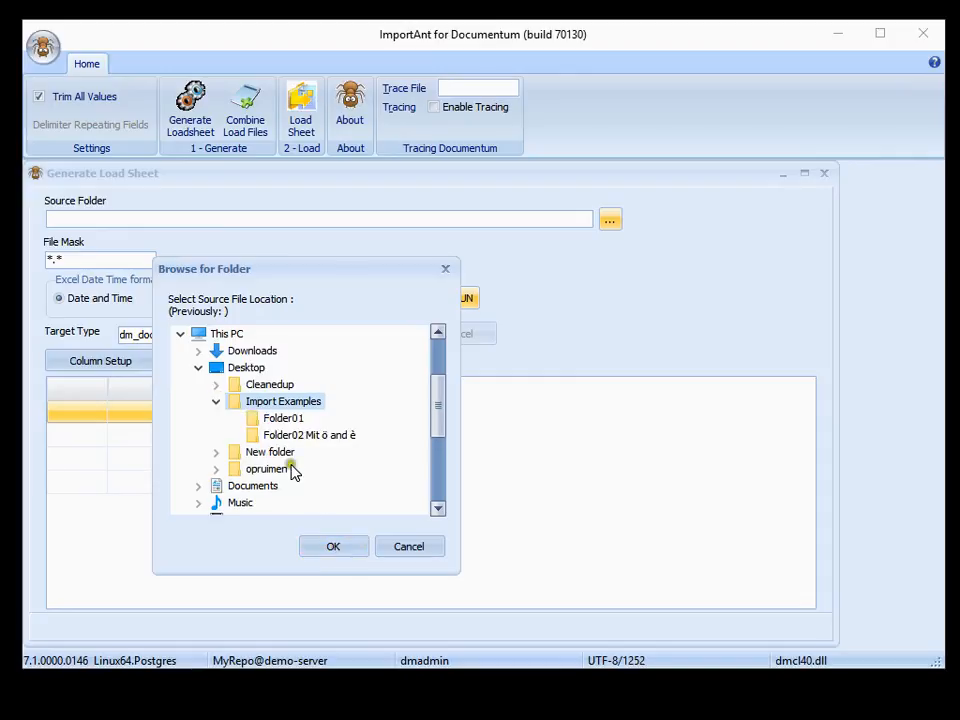
left_click(334, 547)
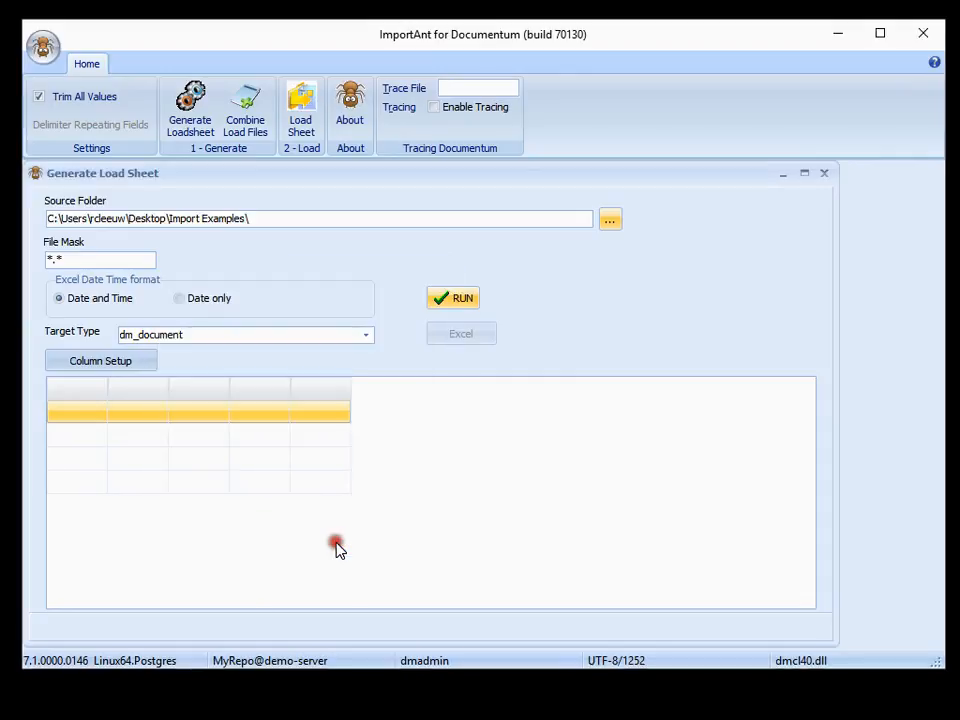
Keep the file mask *.* and select dm_document as the target type
left_click(63, 259)
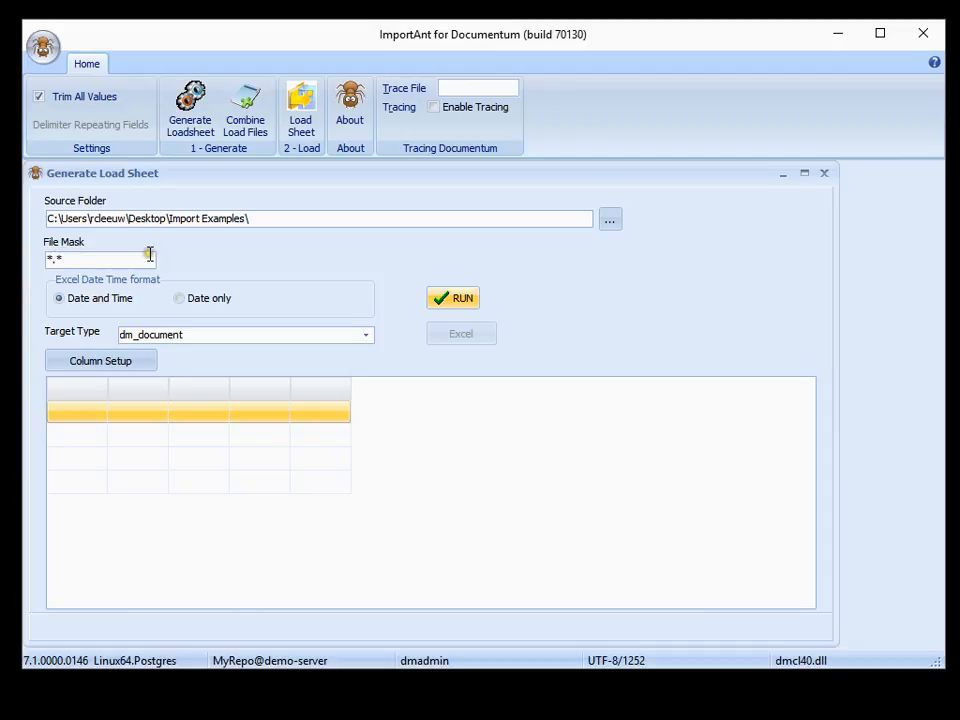
left_click(366, 338)
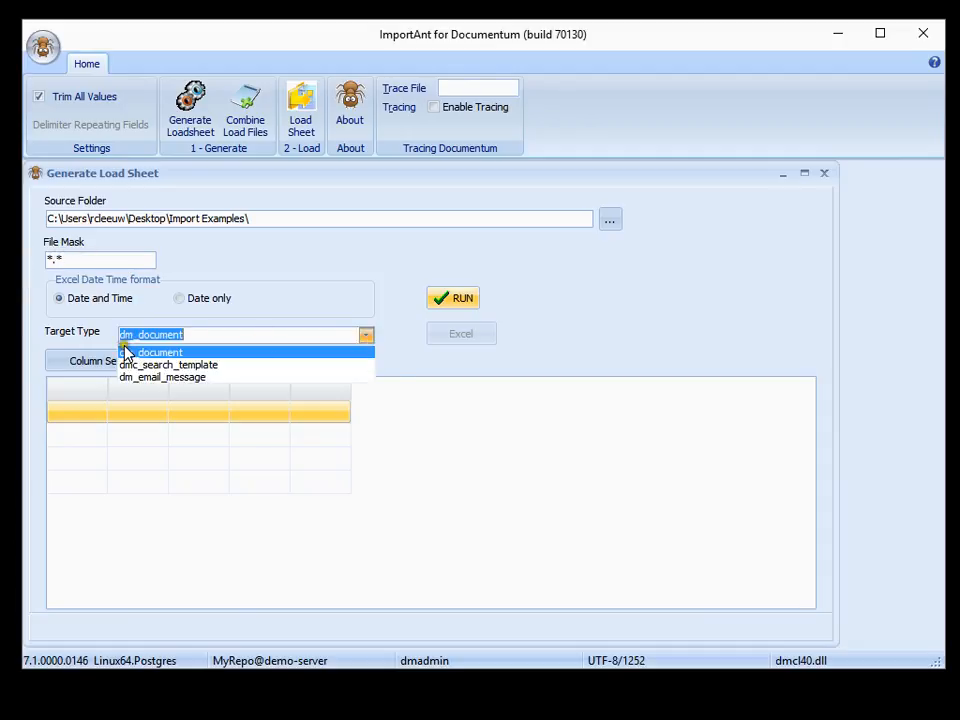
left_click(200, 353)
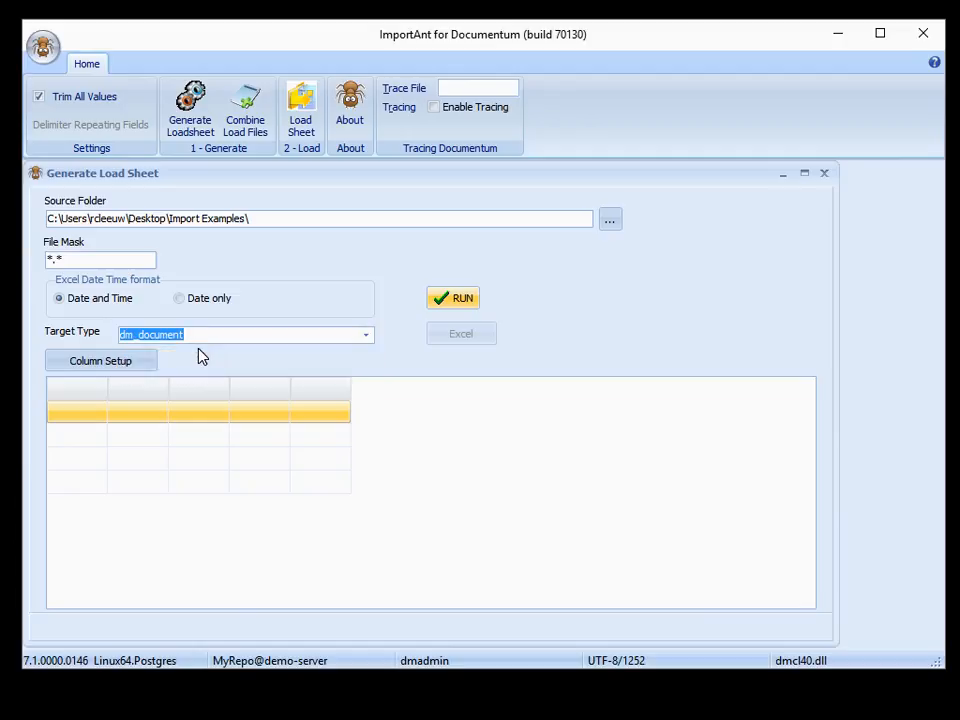
Set up the load sheet columns by clearing all output fields and adding only object_name and title
left_click(133, 362)
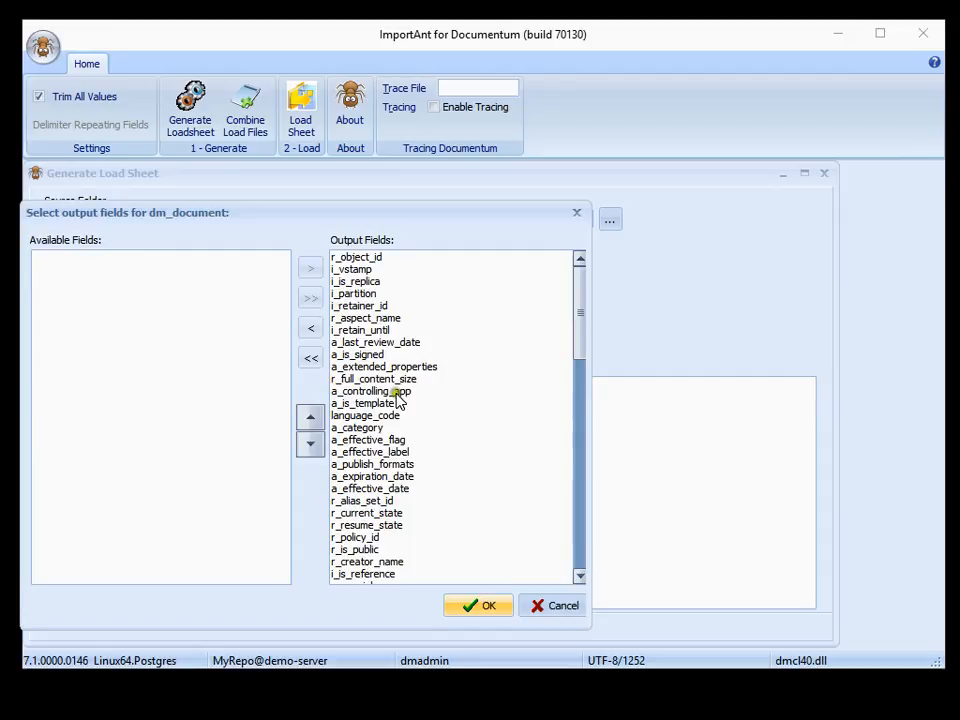
left_click(311, 360)
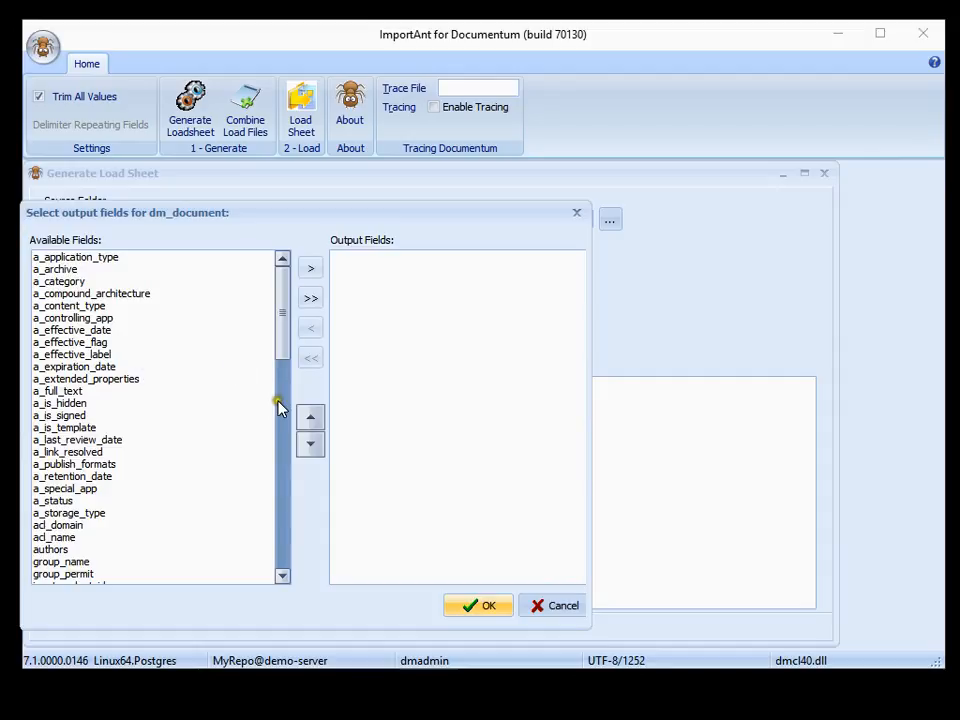
scroll(216, 422, "down", 1)
scroll(216, 422, "down", 20)
left_click(91, 561)
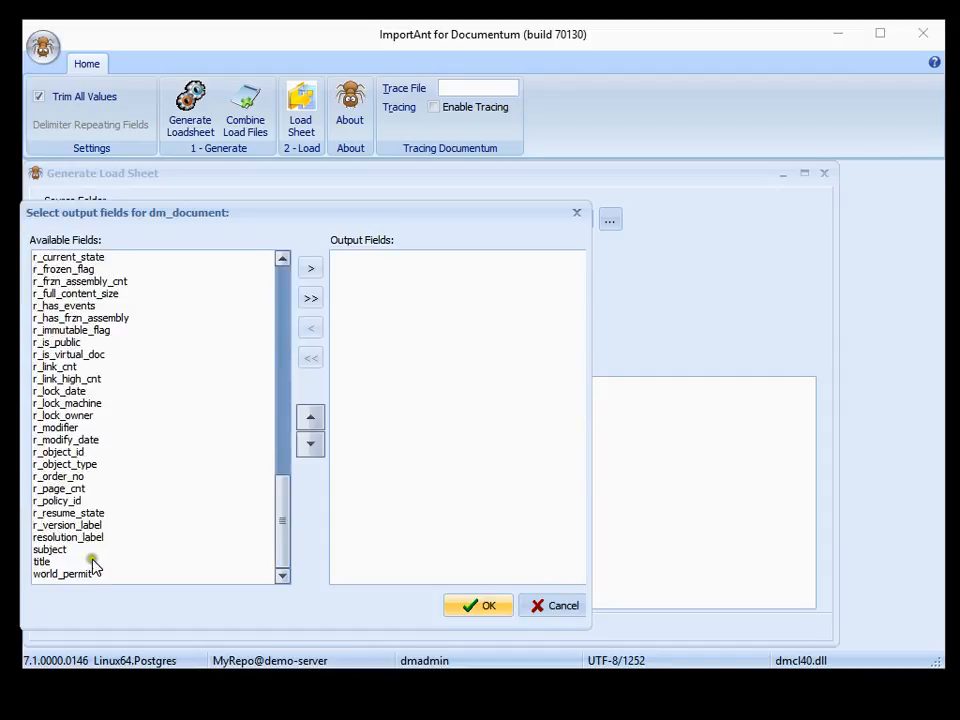
scroll(91, 403, "up", 12)
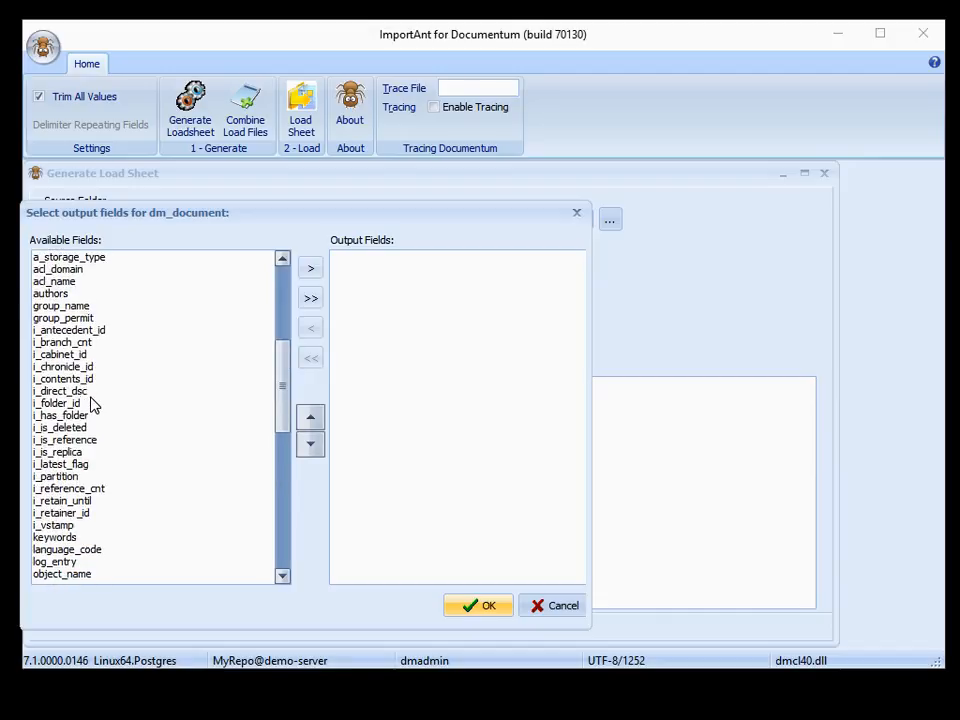
left_click(86, 572)
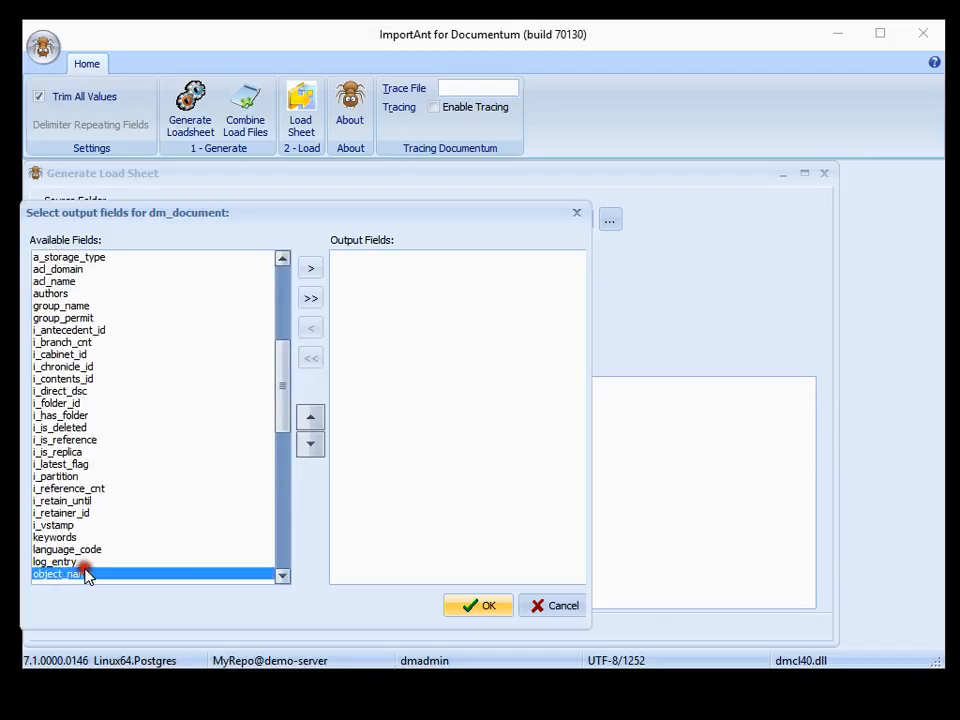
left_click(308, 270)
left_click(98, 405)
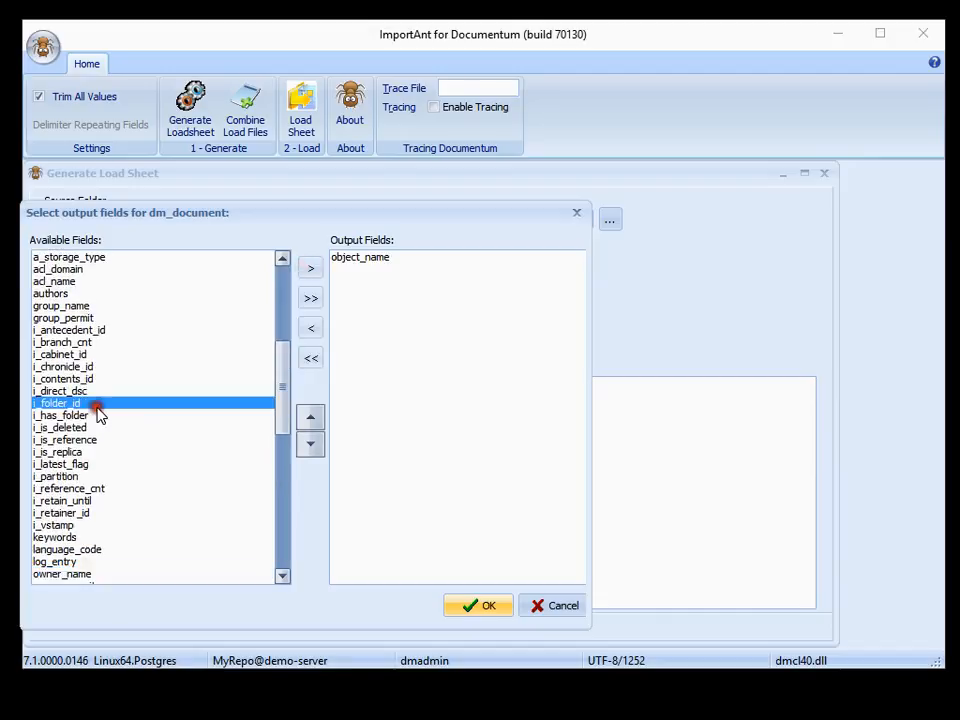
key("t")
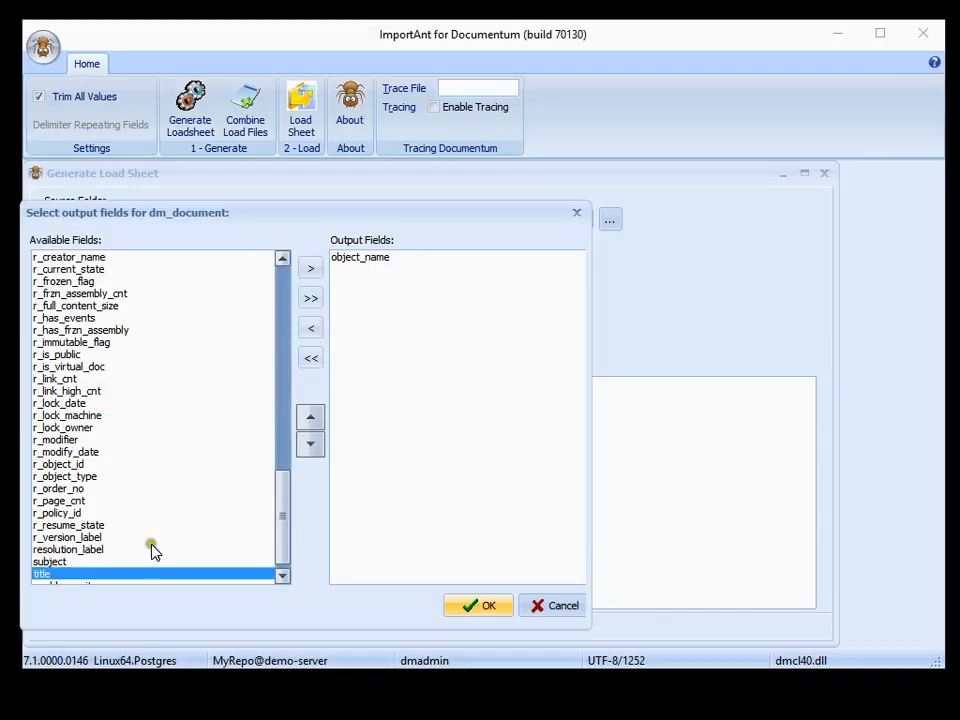
left_click(311, 268)
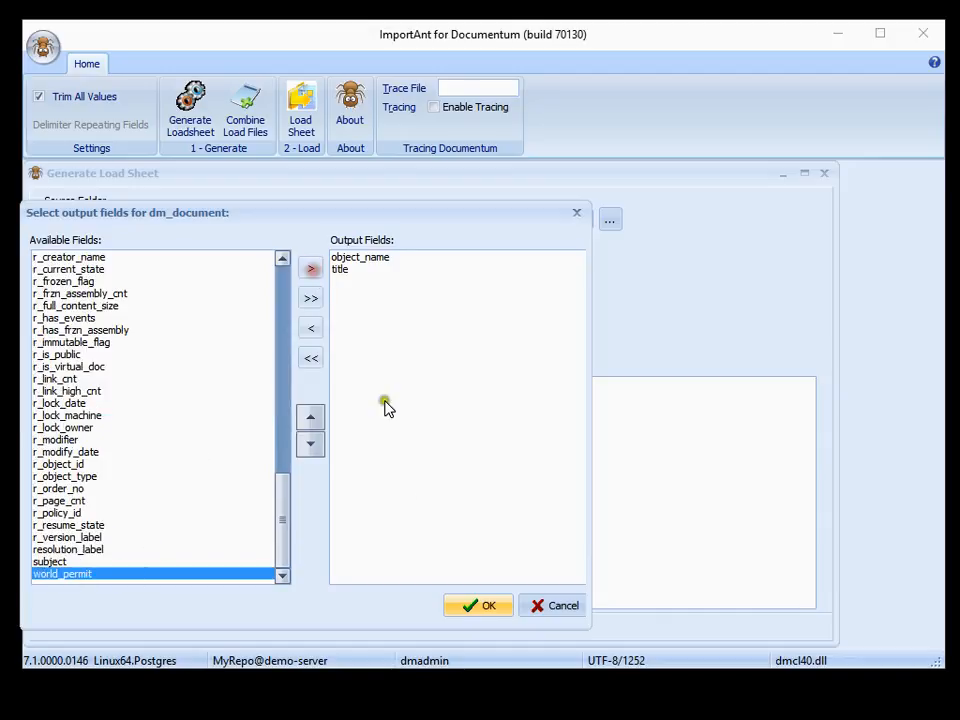
left_click(485, 605)
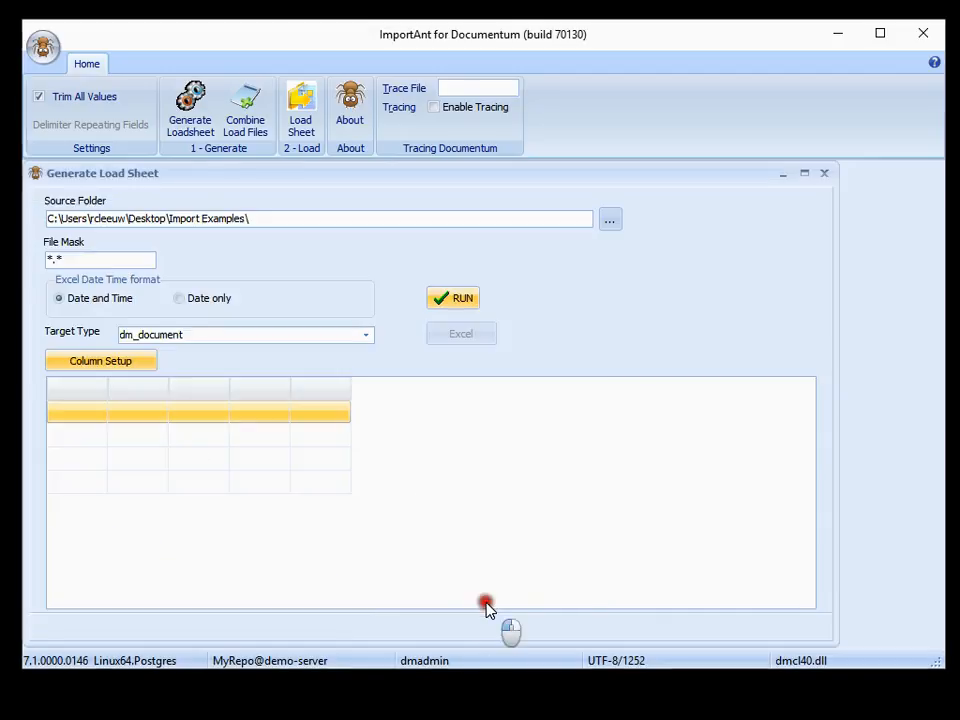
Run the load sheet generation for the source folder and export the resulting file list to Excel
left_click(438, 301)
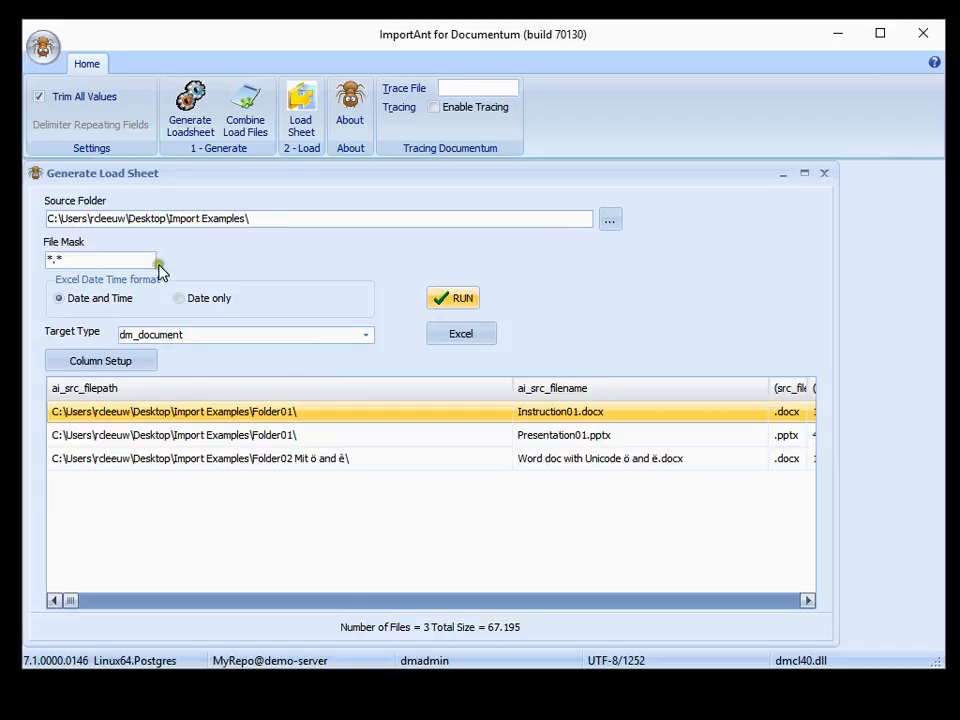
left_click(461, 336)
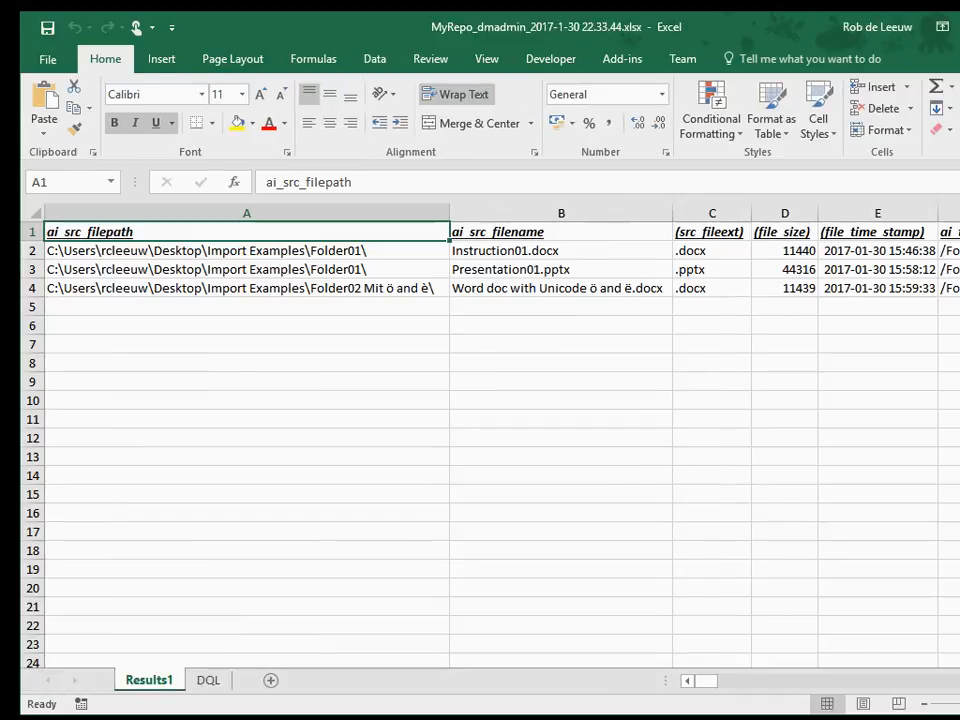
Fit the Excel window to the screen and examine the load sheet's columns from ai_src_filepath through title
left_click_drag(959, 302, 945, 302)
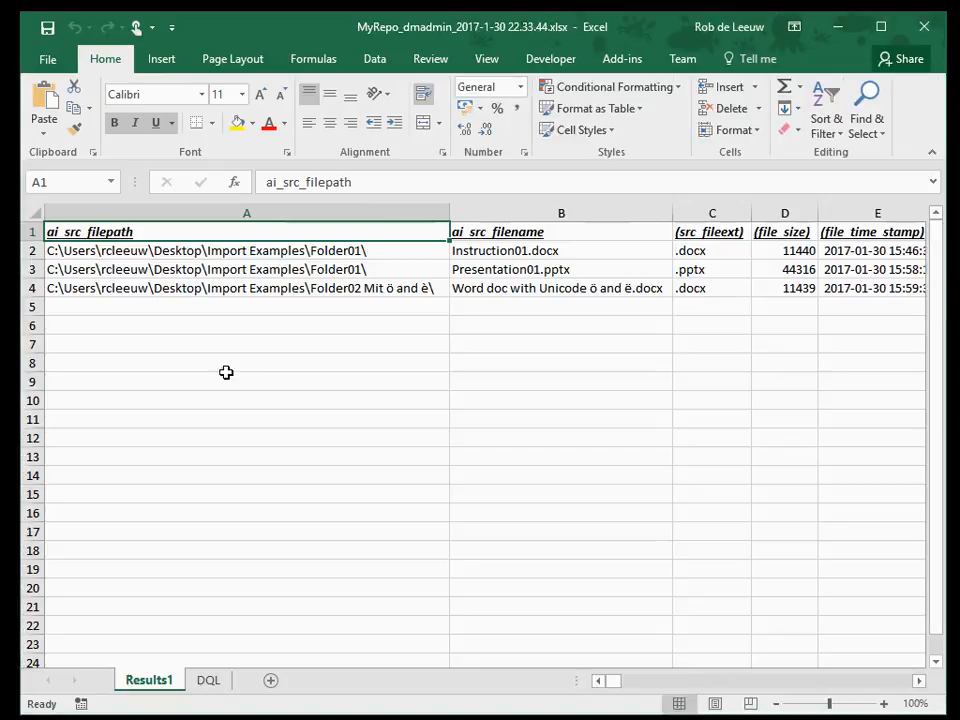
left_click(133, 250)
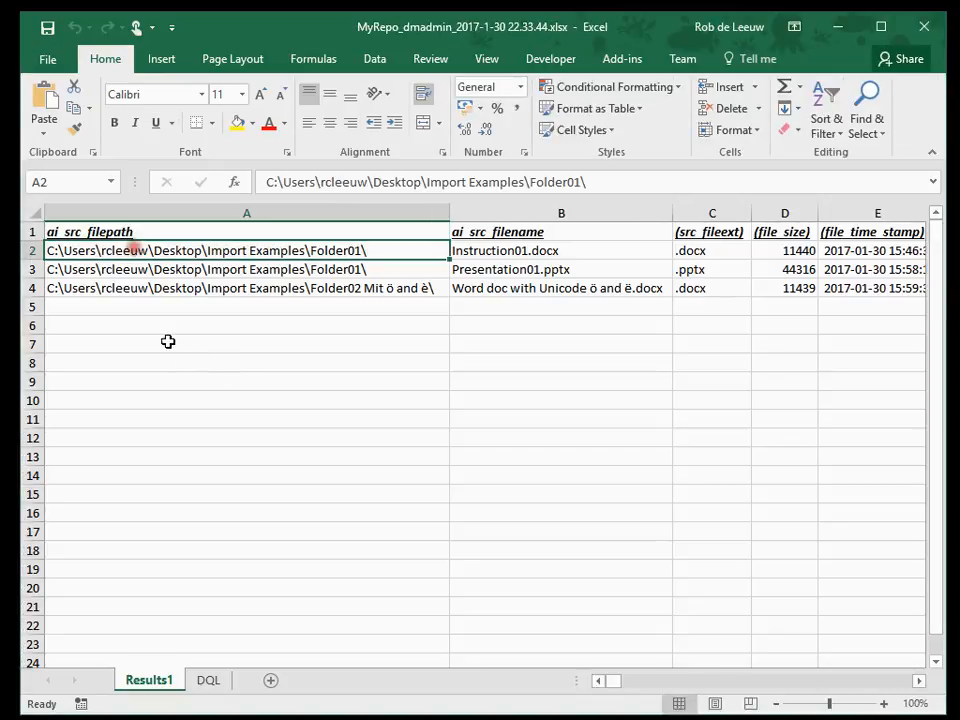
key("Up")
key("Down")
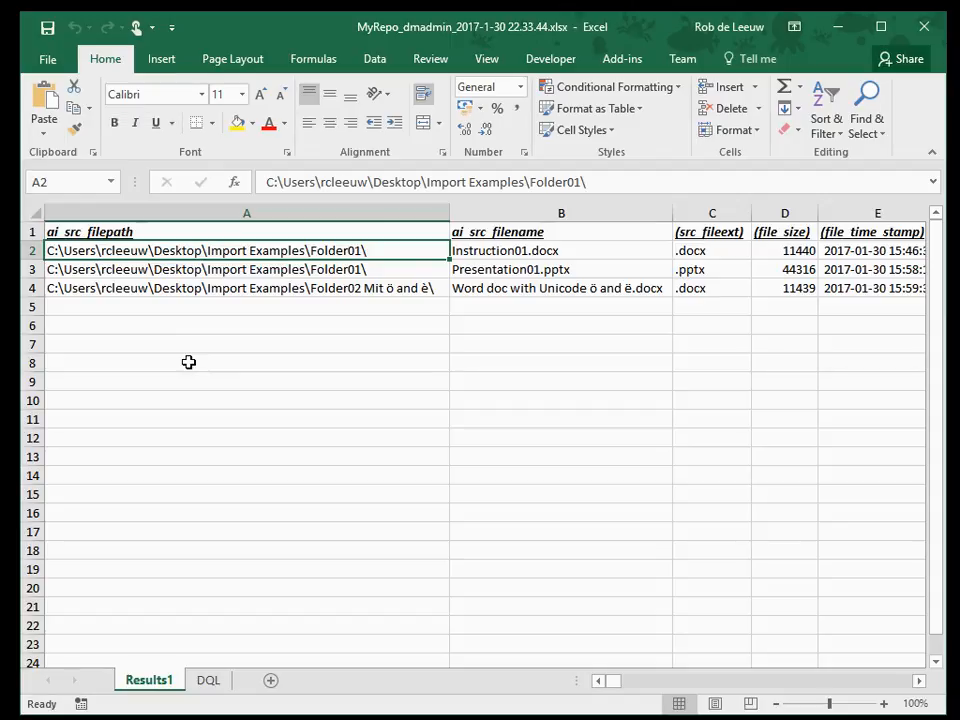
key("Right")
key("Right")
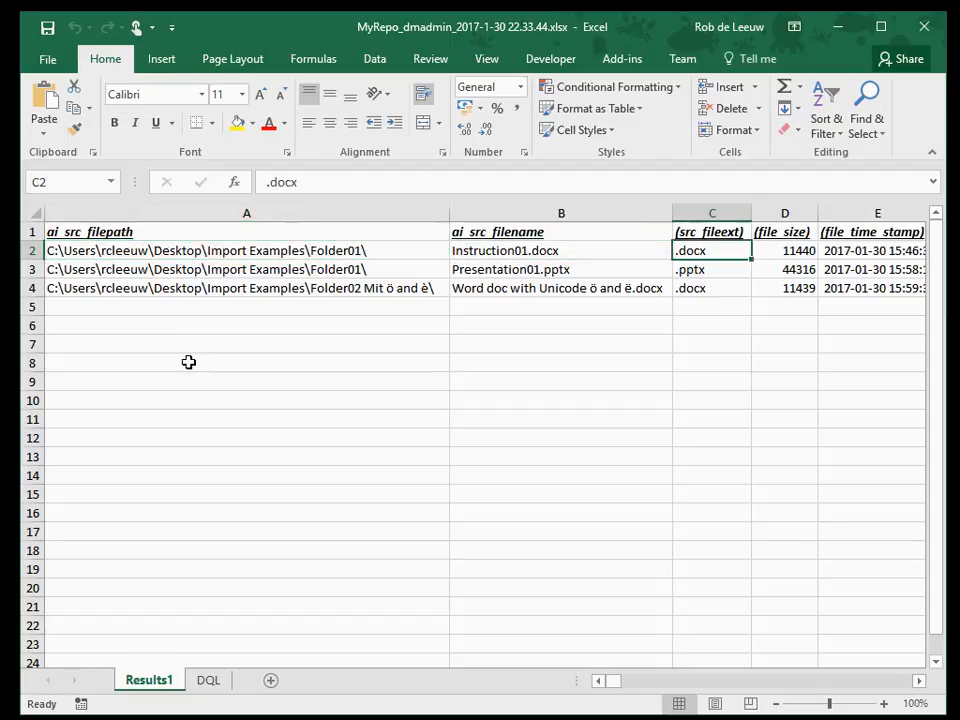
key("Right")
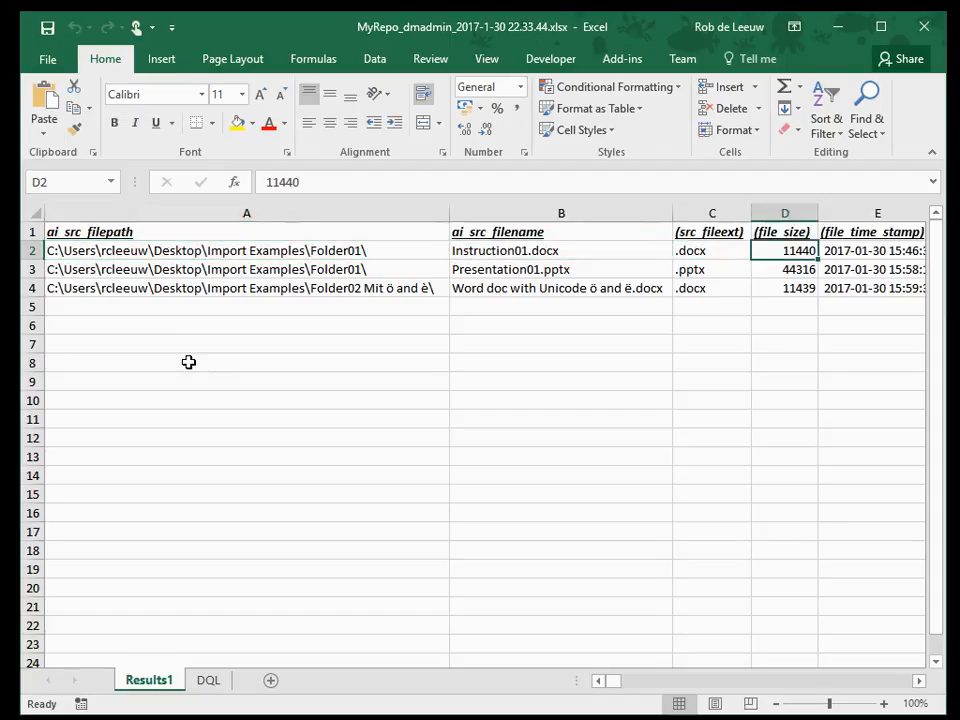
key("Right")
key("Right")
key("Right")
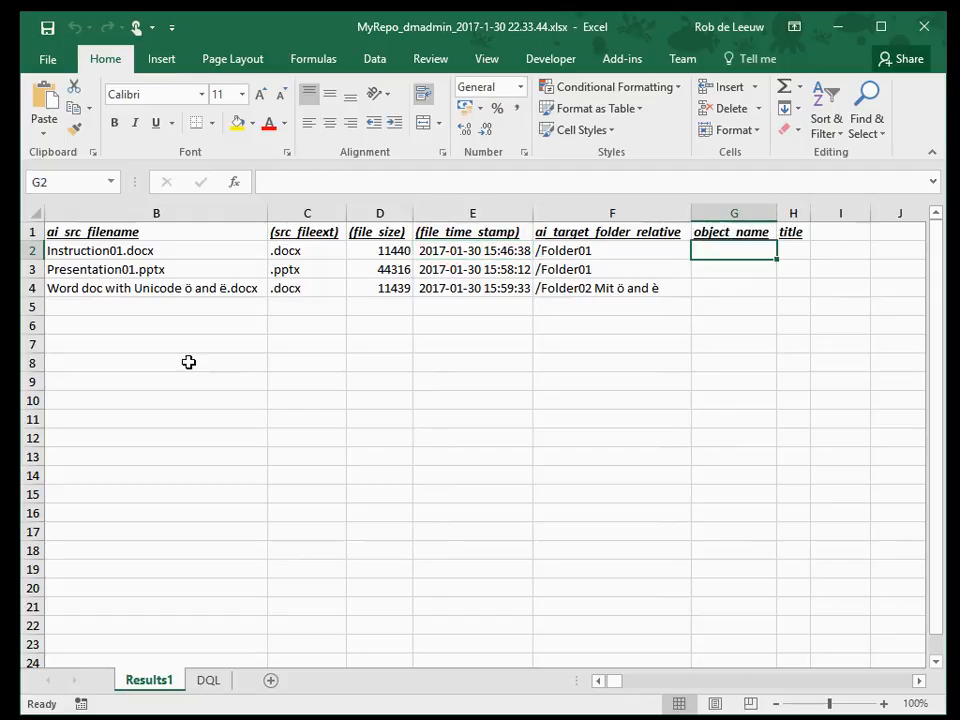
key("Up")
key("Right")
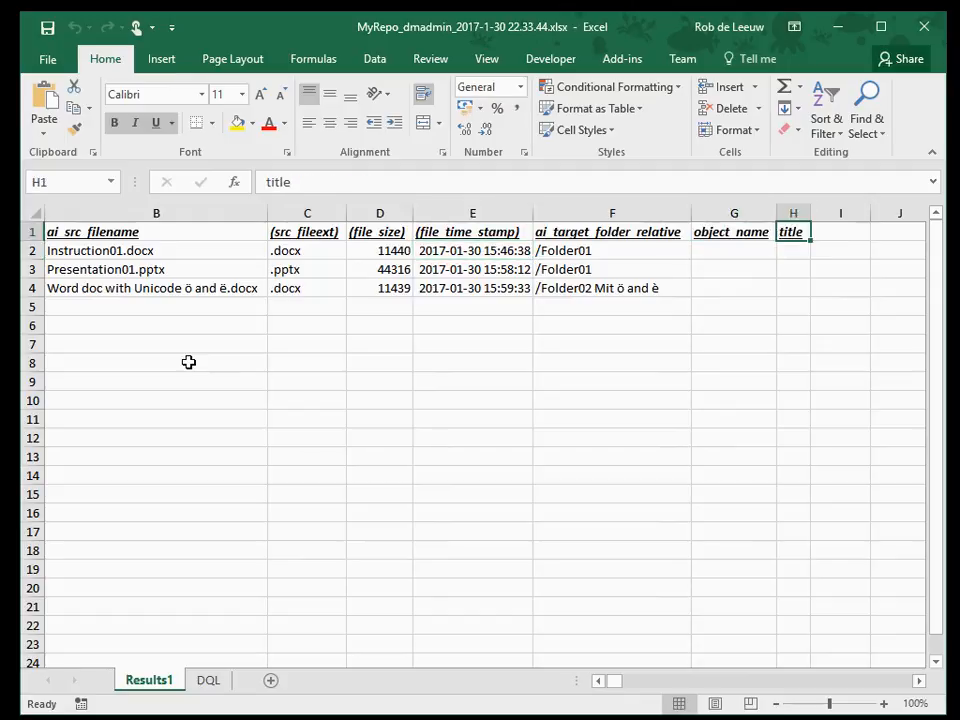
key("Left")
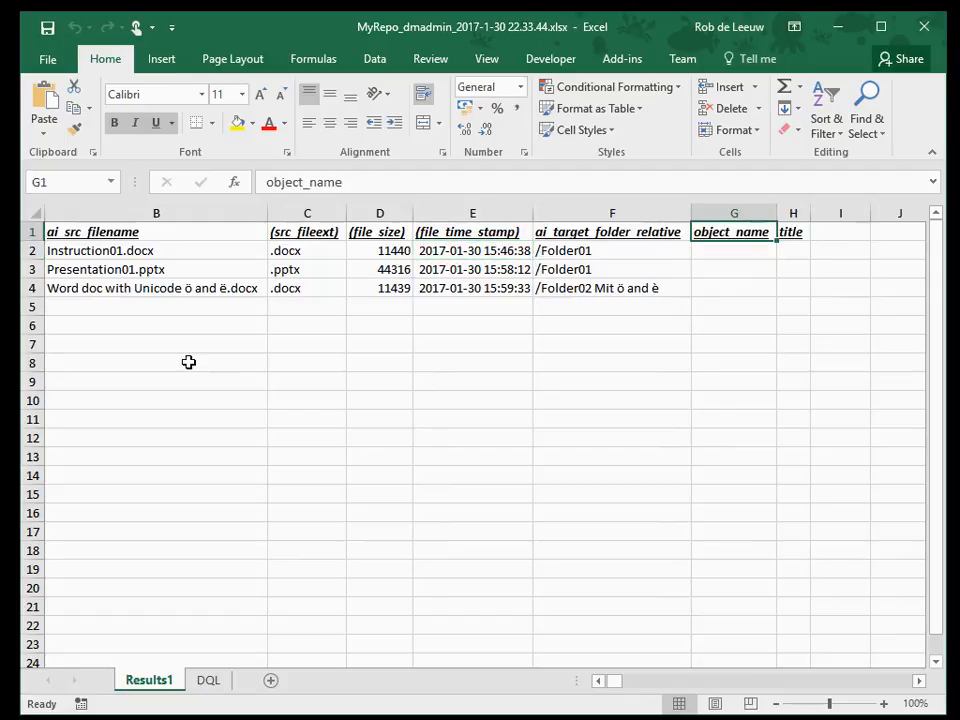
key("Down")
key("alt+Tab")
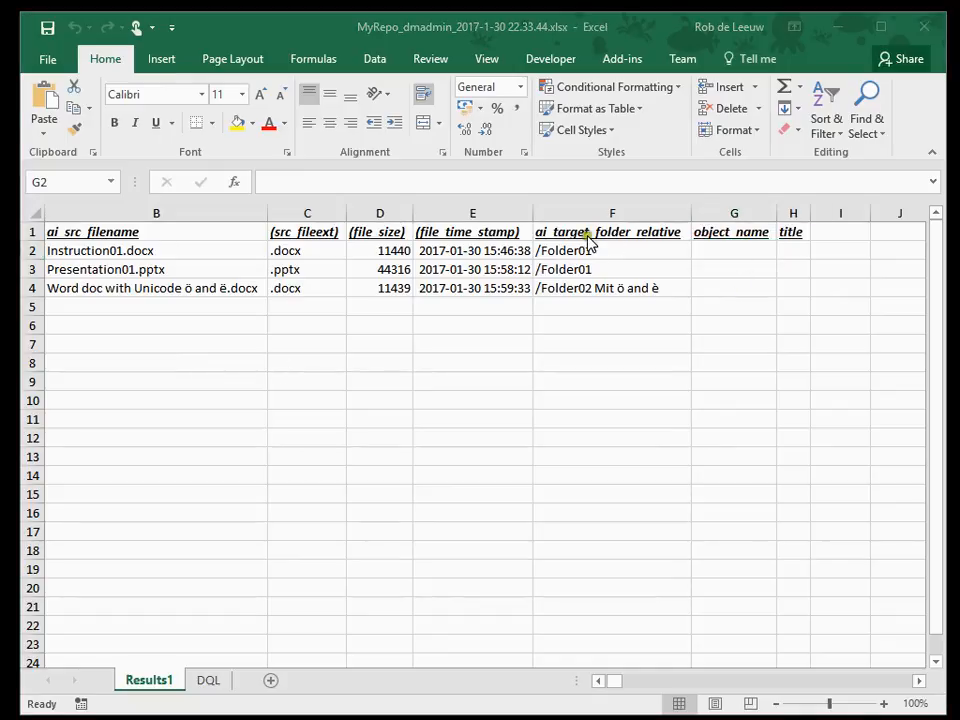
Enter the formula =SUBSTITUTE(B2;C2;"") in G2 to derive object_name from the file name without its extension
left_click(716, 250)
type("=")
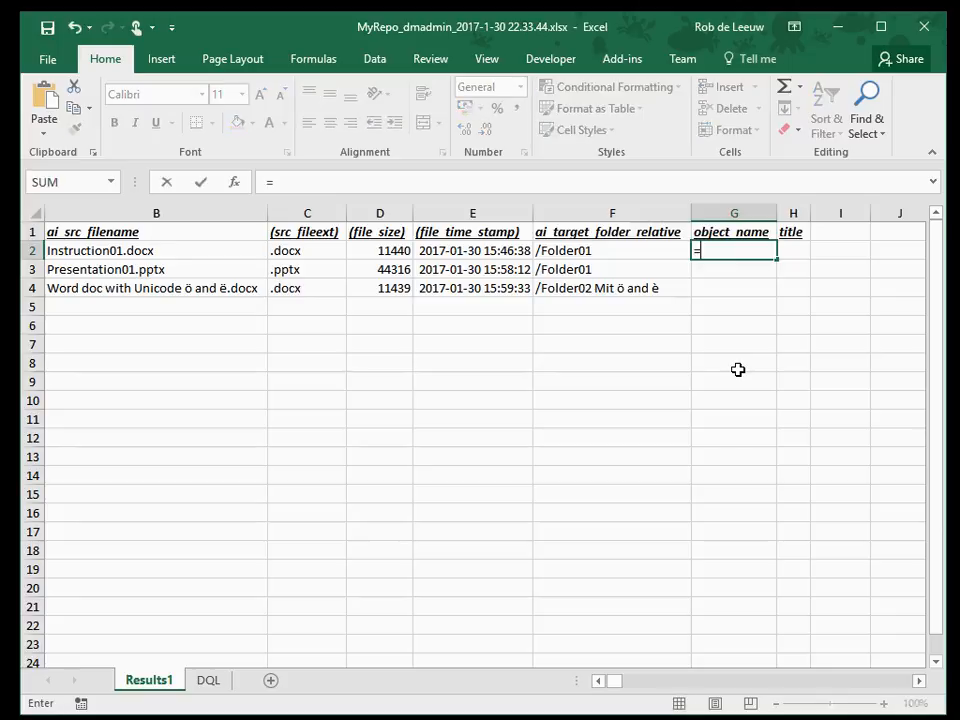
type("substitute(")
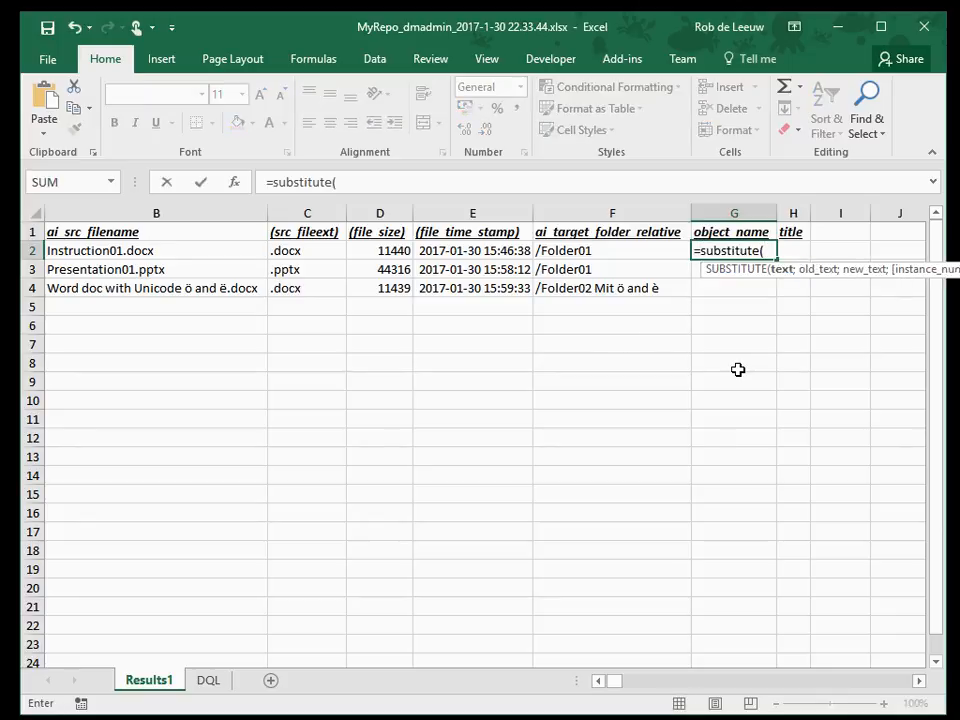
left_click(199, 252)
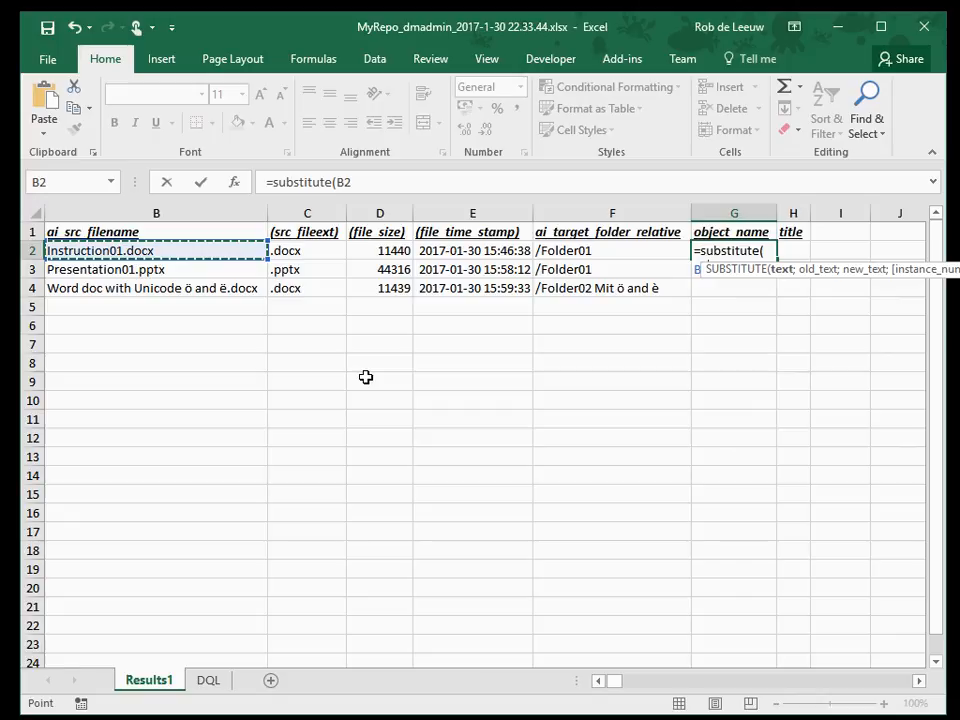
type(";")
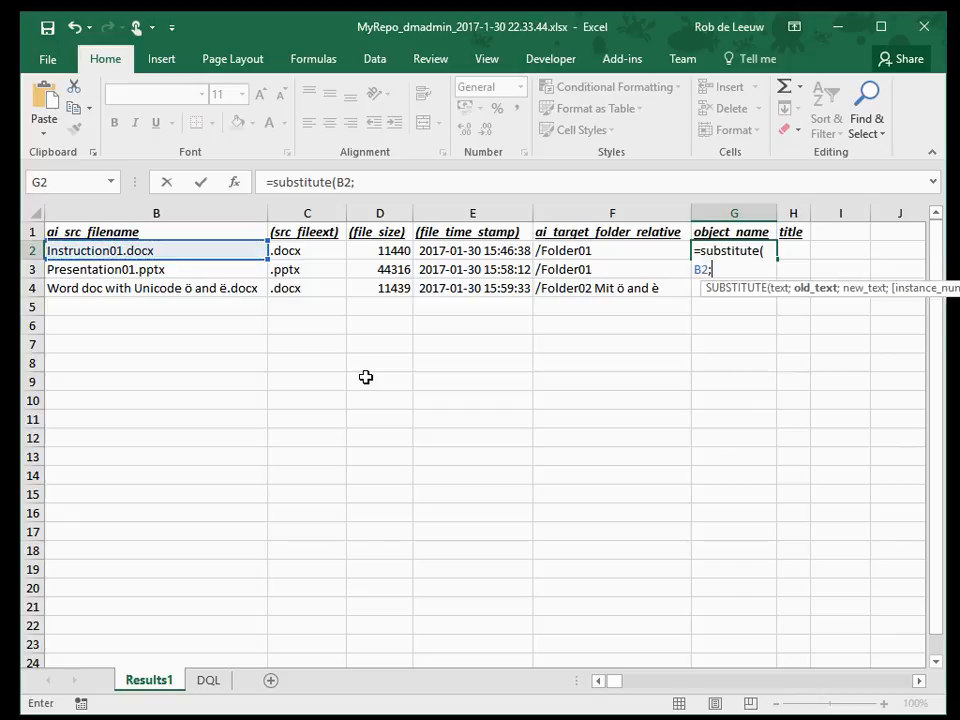
left_click(320, 250)
type(";")
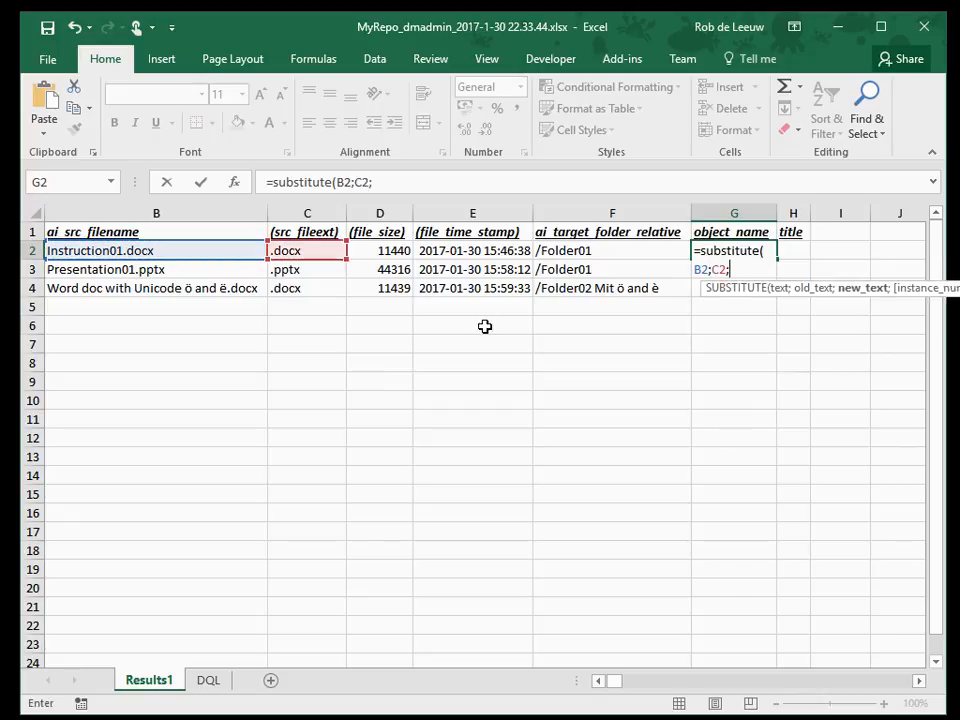
type("\"\")")
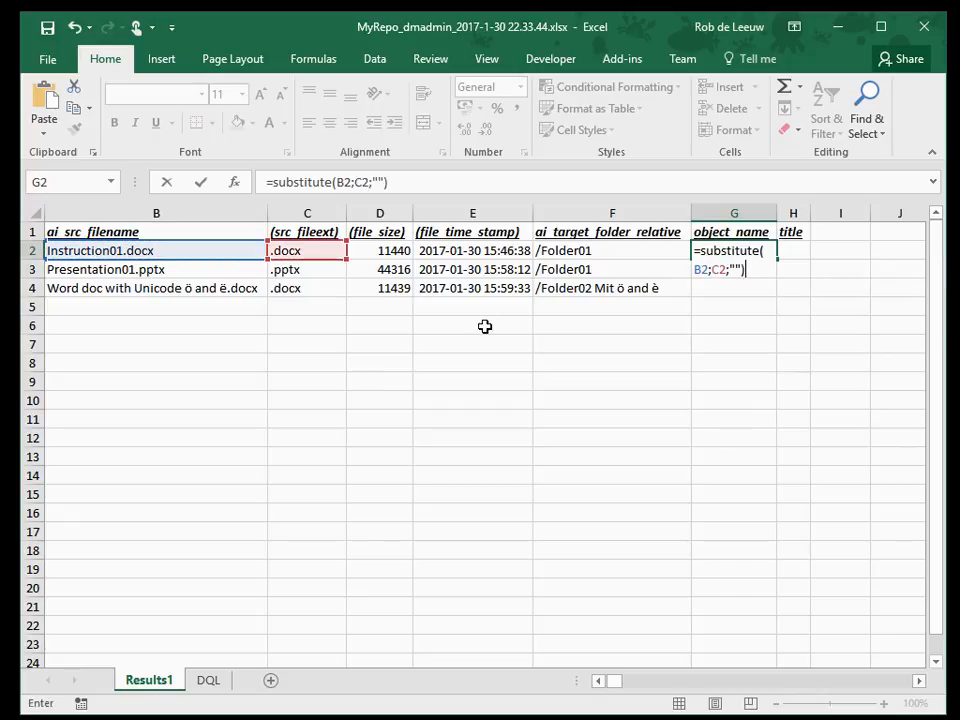
key("Return")
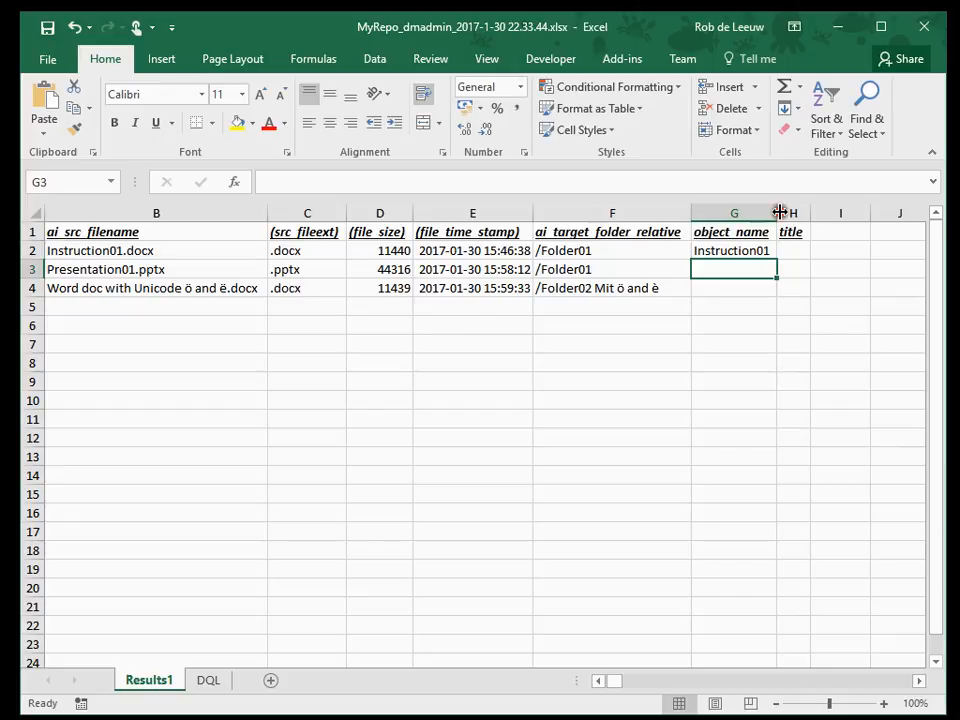
Copy the object_name formula down to G4 and widen column G to fit the longer names
left_click_drag(780, 212, 822, 212)
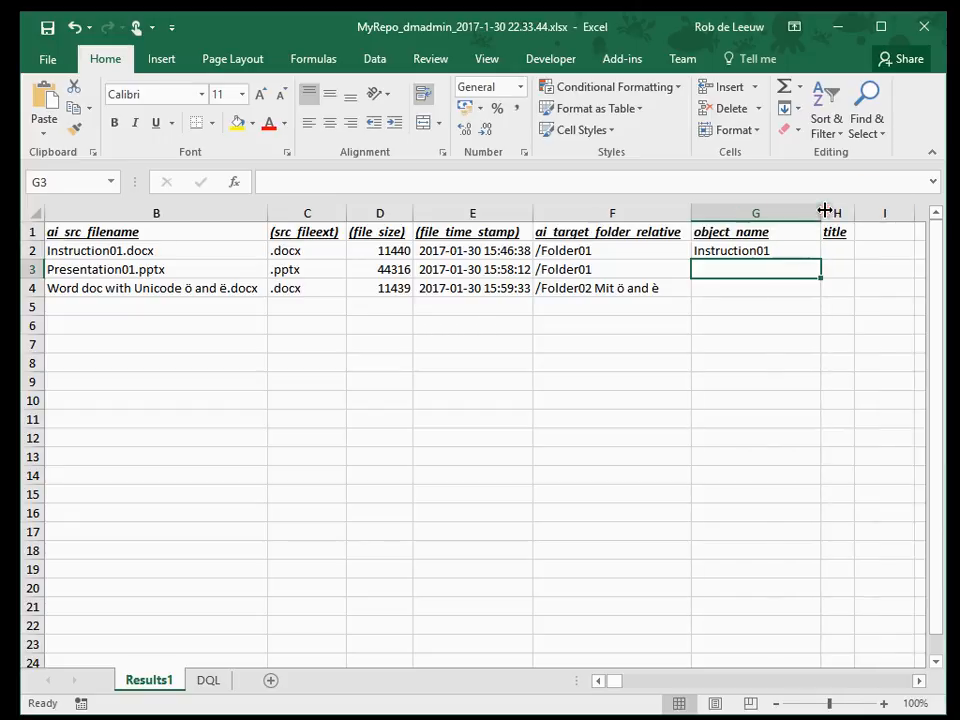
left_click(806, 250)
double_click(821, 257)
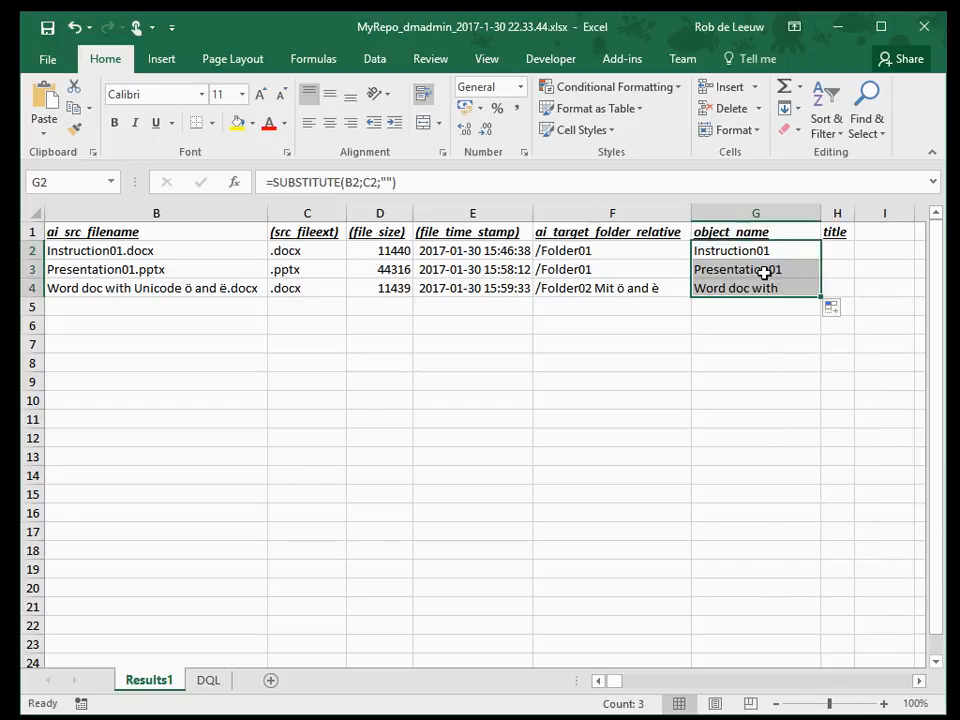
left_click_drag(822, 212, 870, 206)
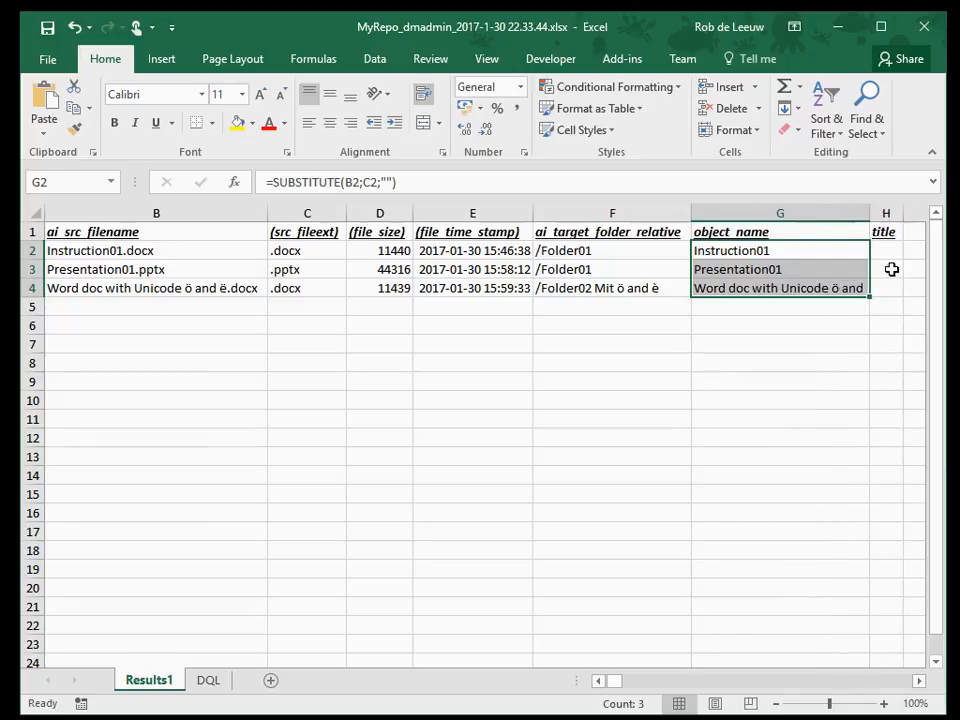
Enter the formula ="orig file="&B2 in H2 to build the title from the source file name
left_click(888, 251)
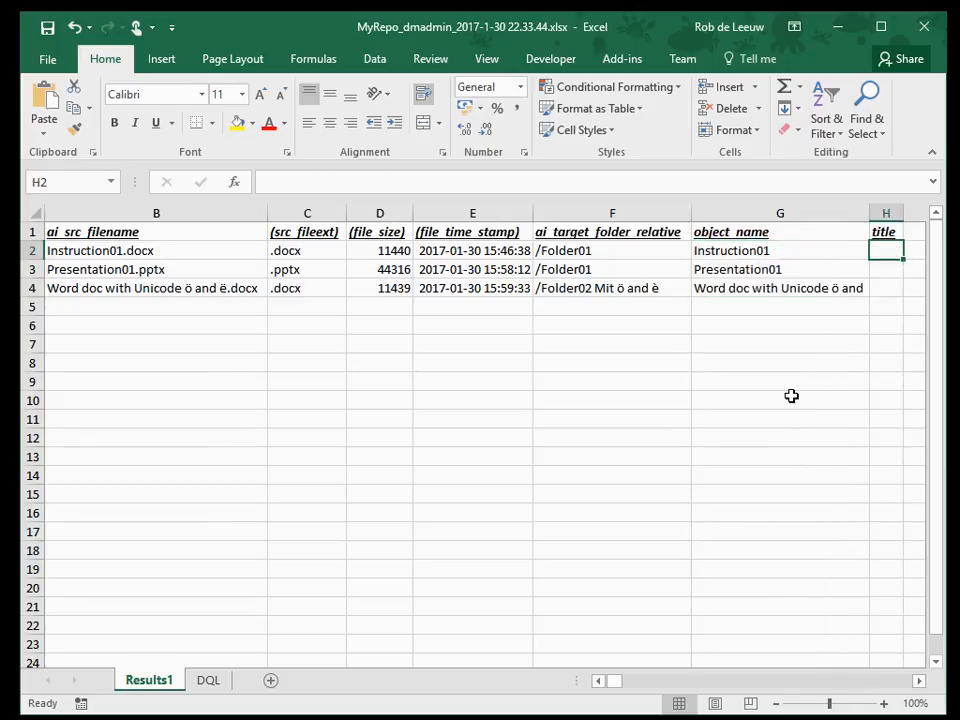
type("=\"")
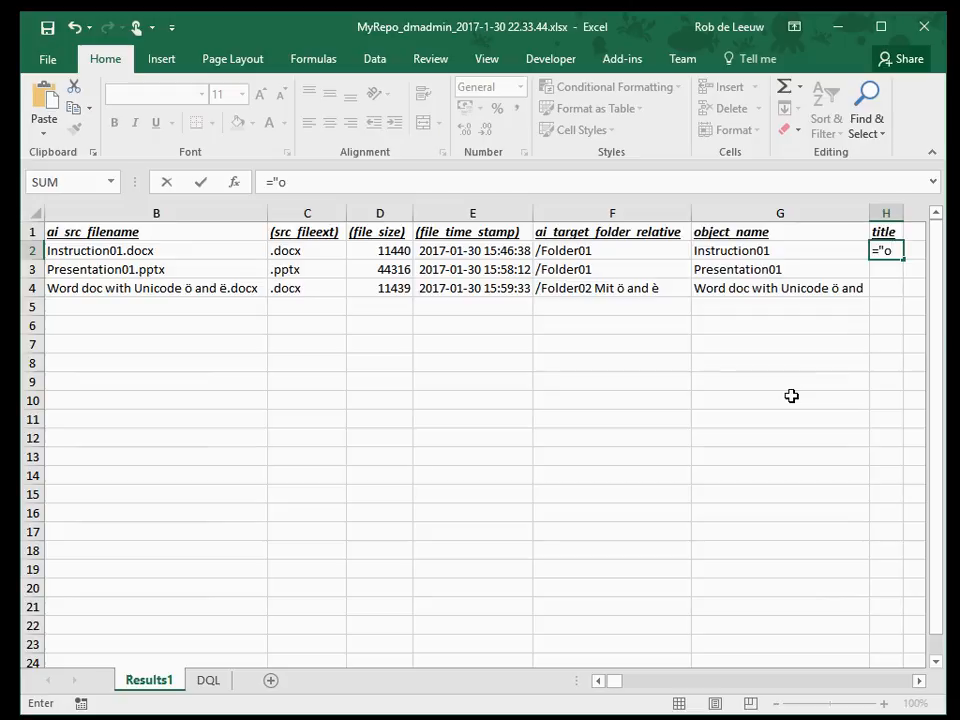
type("orig file=\"&")
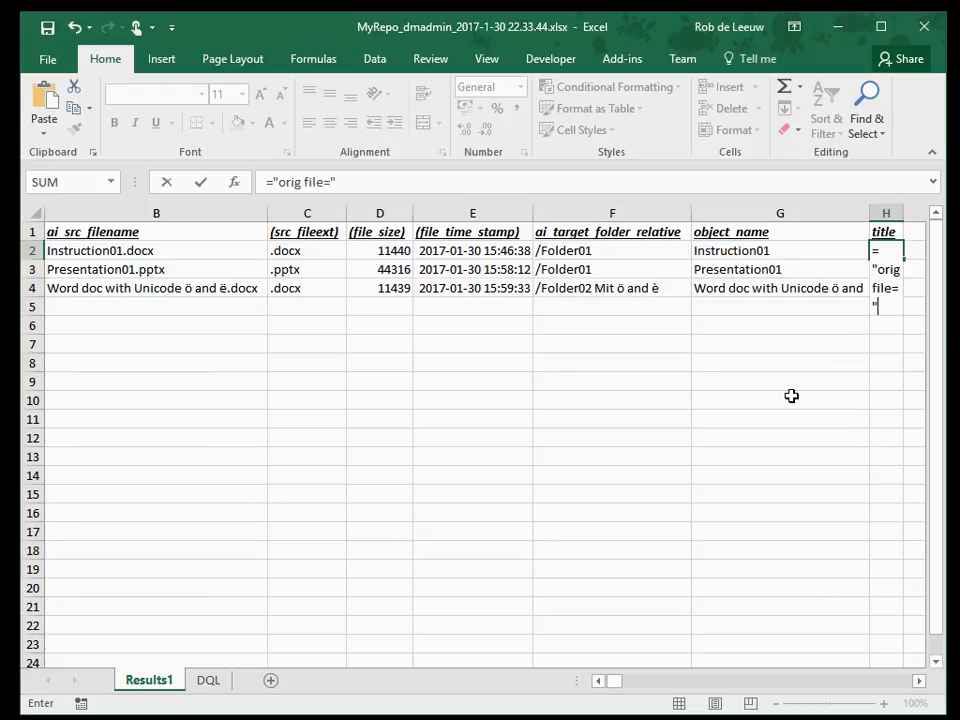
left_click(192, 251)
key("Return")
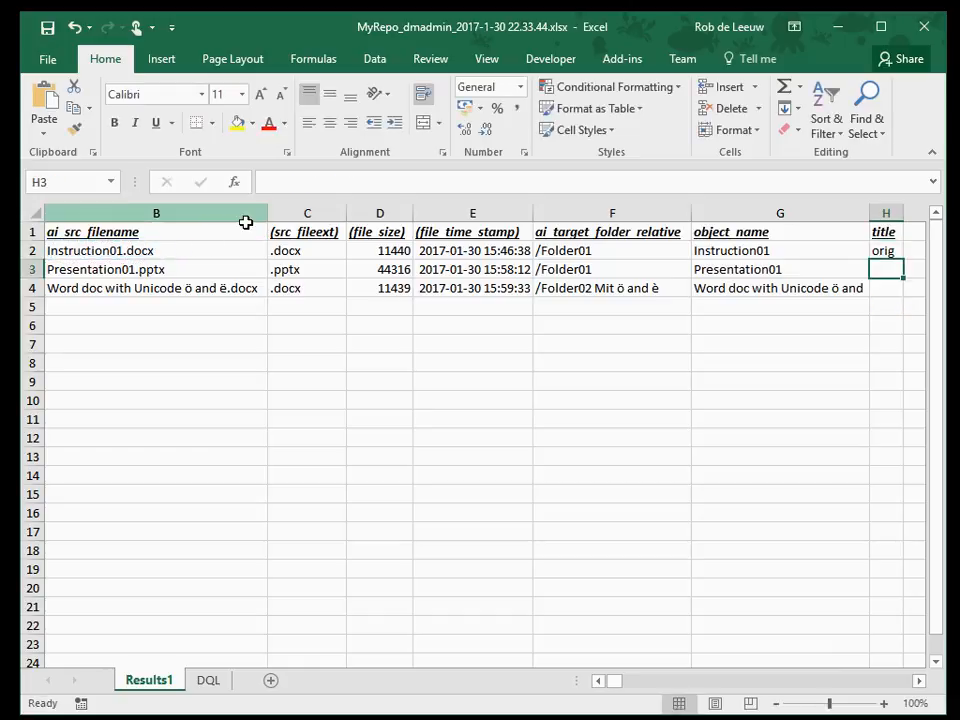
Copy the title formula down to H4 and widen the title and object_name columns to show their full text
left_click(918, 680)
left_click(918, 680)
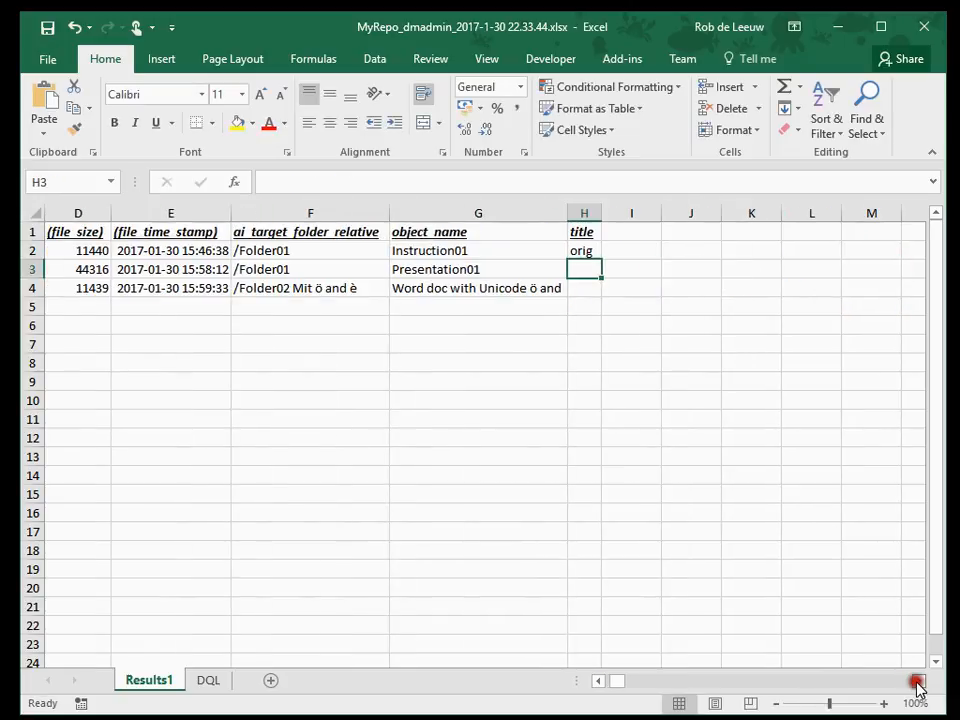
double_click(602, 213)
left_click(728, 252)
left_click_drag(739, 260, 740, 305)
left_click_drag(737, 213, 856, 213)
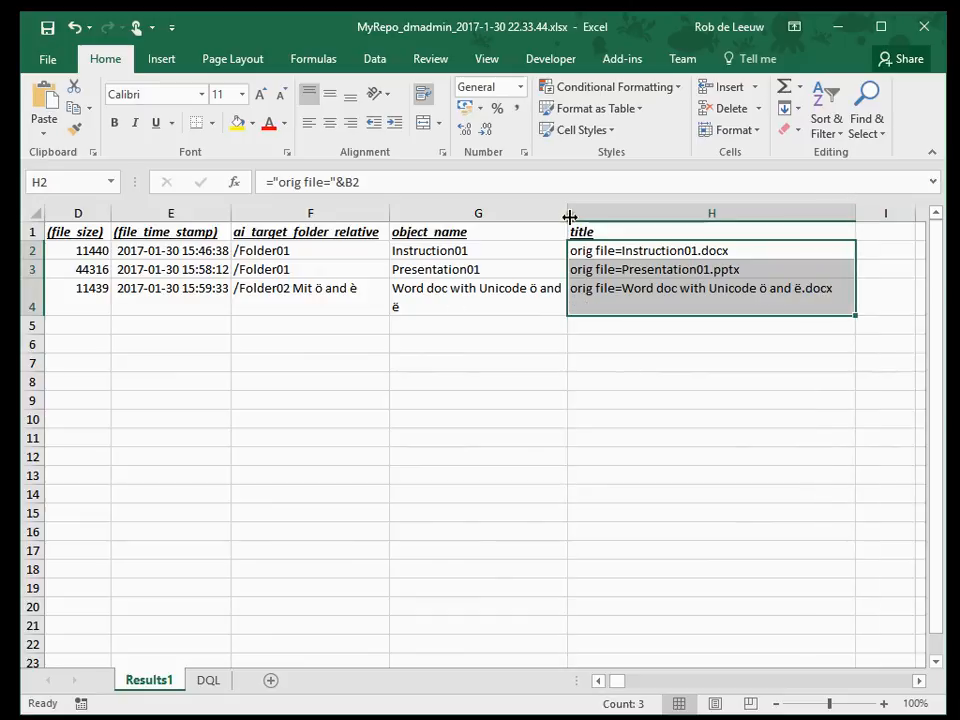
left_click_drag(569, 217, 598, 213)
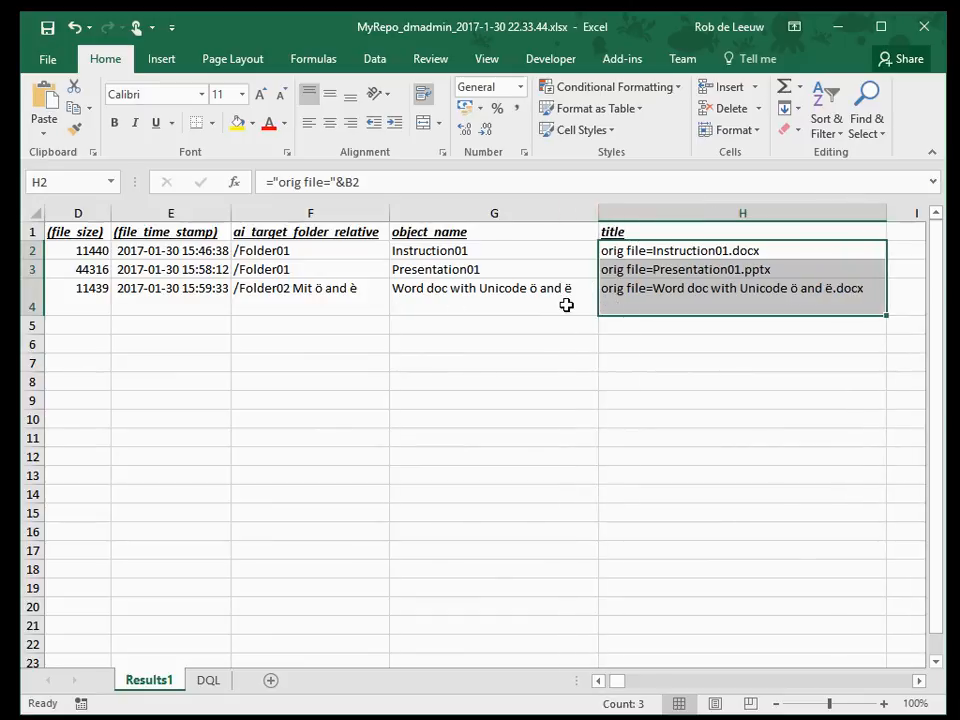
Go through the completed load sheet from its first column and examine the ai_target_folder_relative entries for each file
key("ctrl+Home")
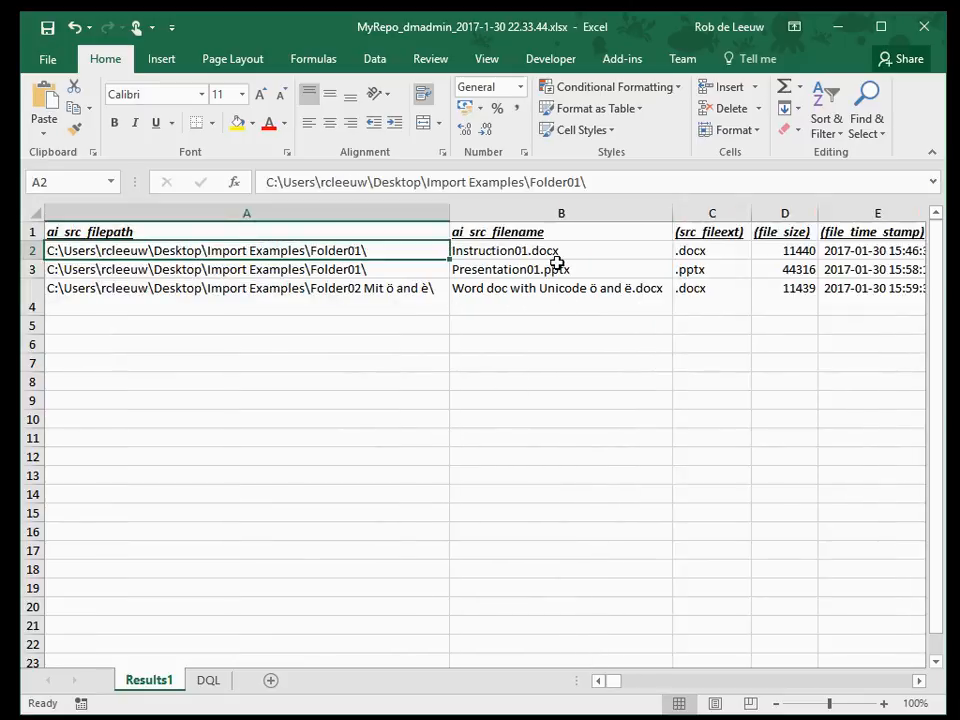
key("Right")
key("Right")
key("Right")
key("Right")
key("Right")
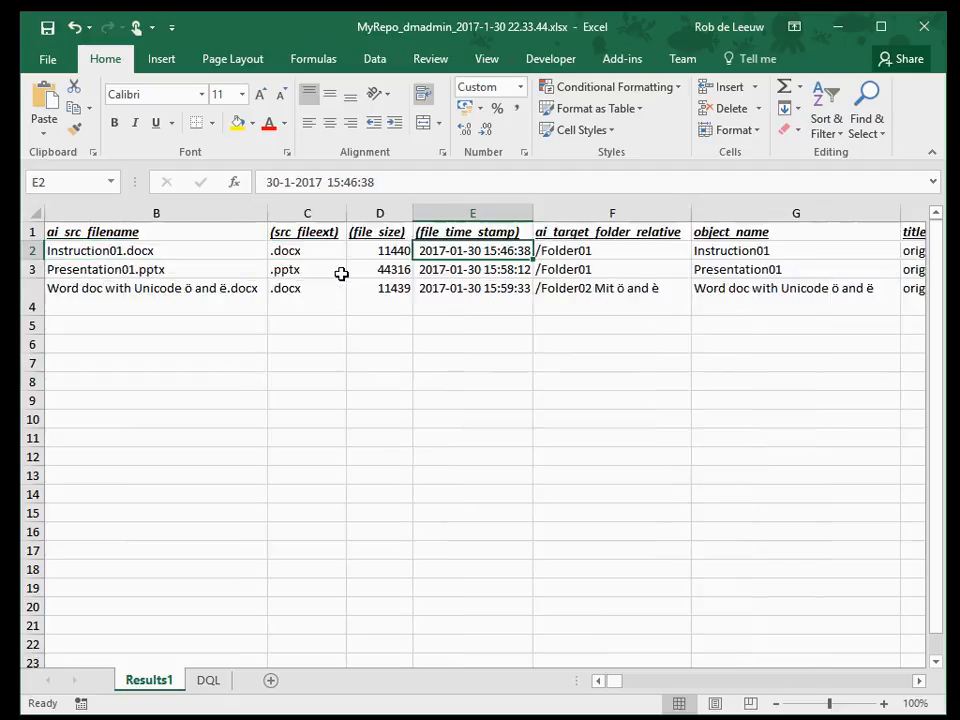
key("Up")
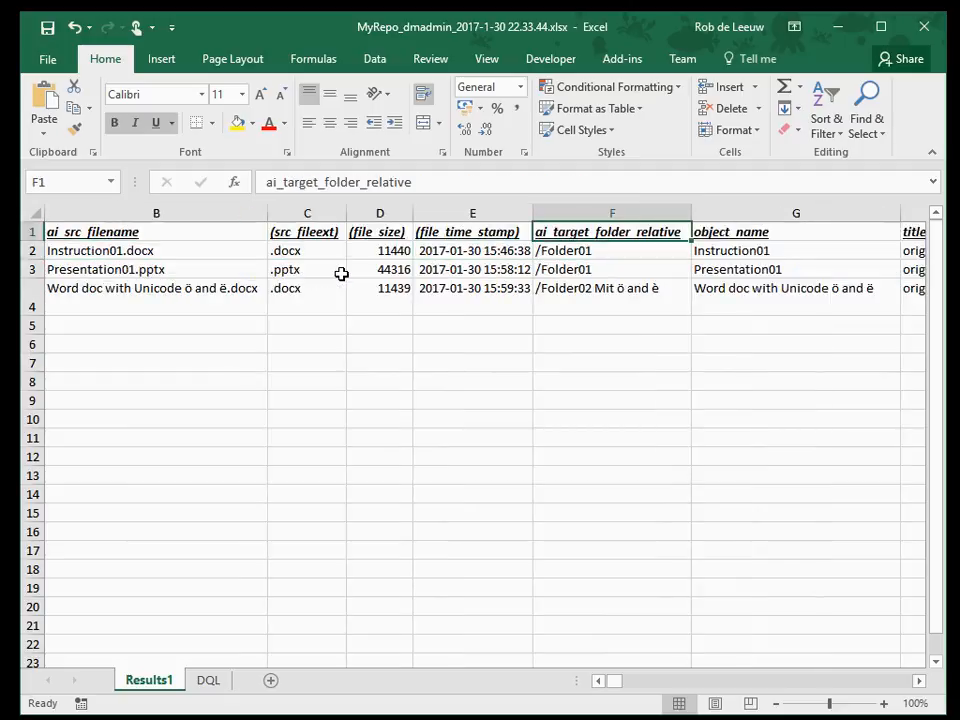
key("Down")
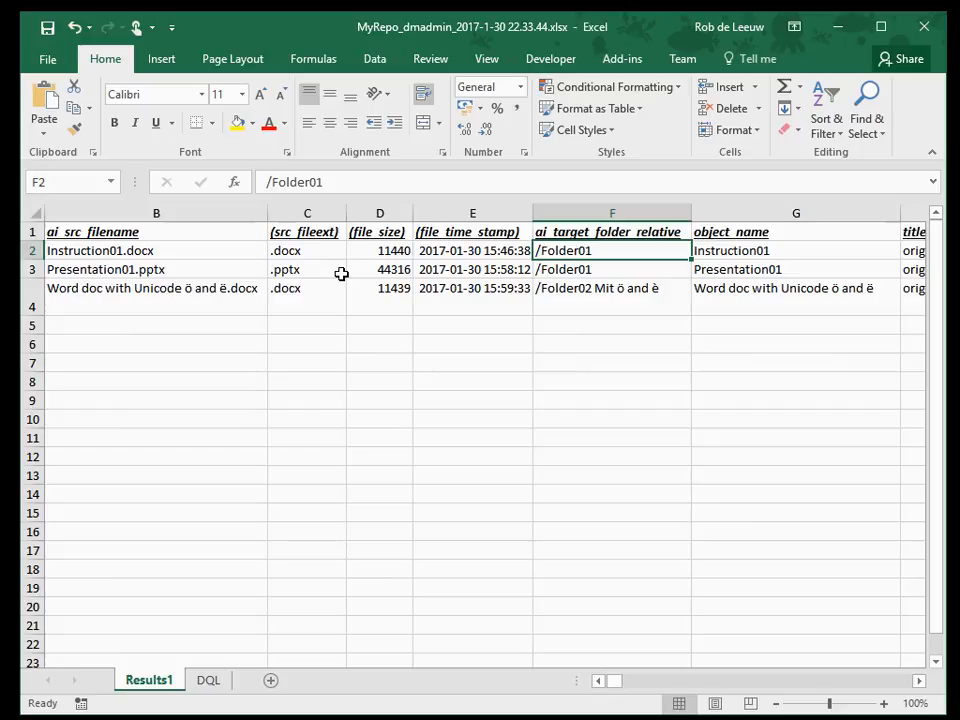
key("Down")
key("Down")
key("Up")
key("Up")
Save the load sheet workbook to the Desktop as Demo loadsheet 01 in Excel Workbook format
left_click(55, 62)
left_click(66, 246)
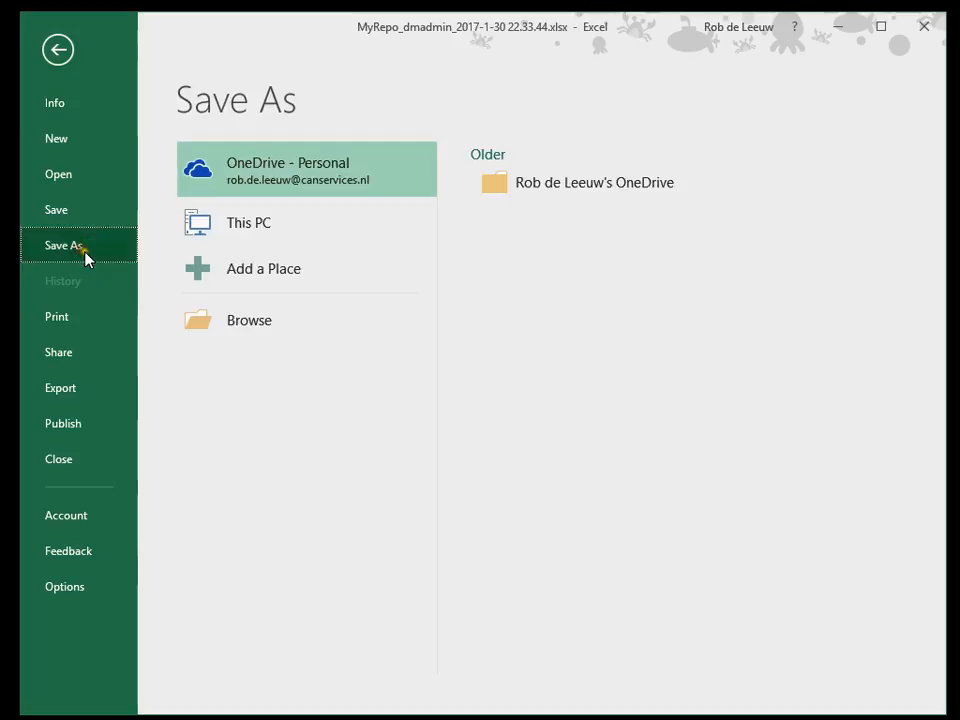
left_click(264, 336)
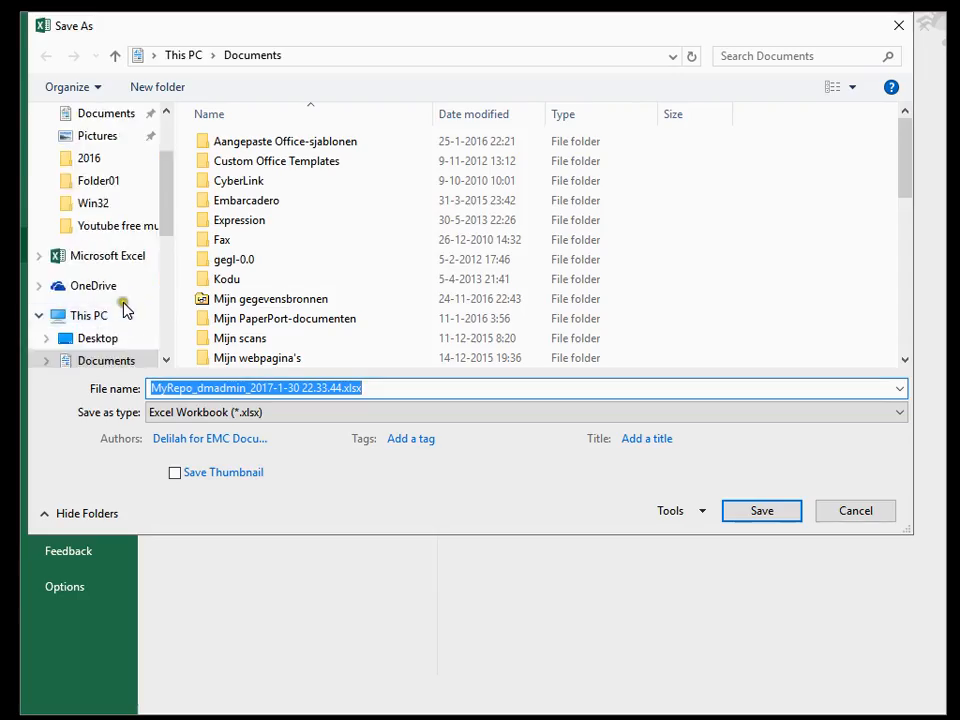
left_click(112, 343)
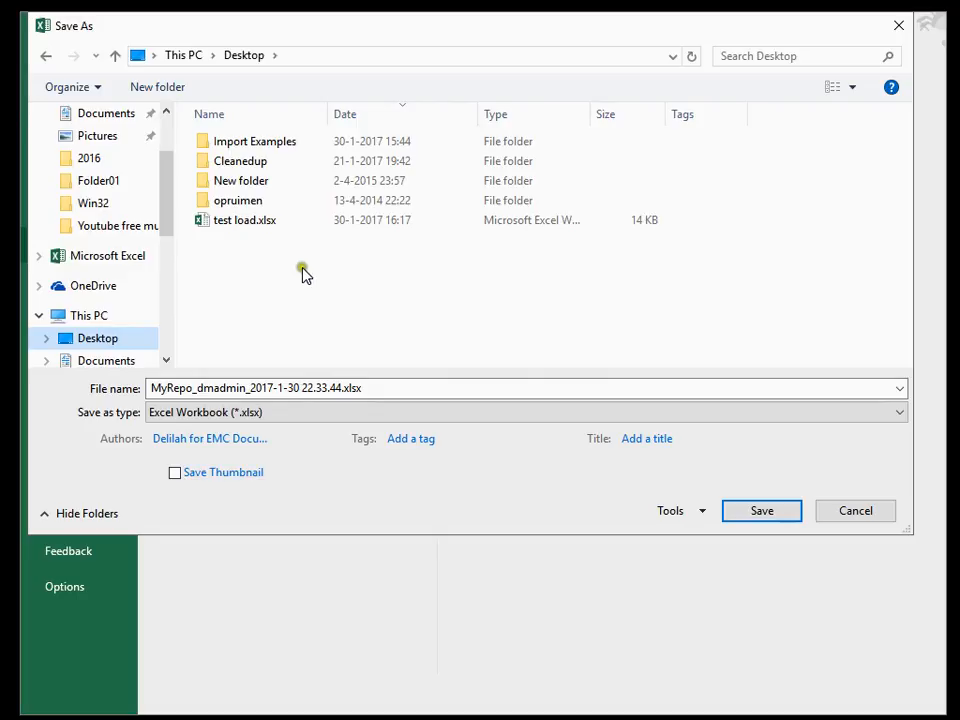
left_click(403, 388)
type("D")
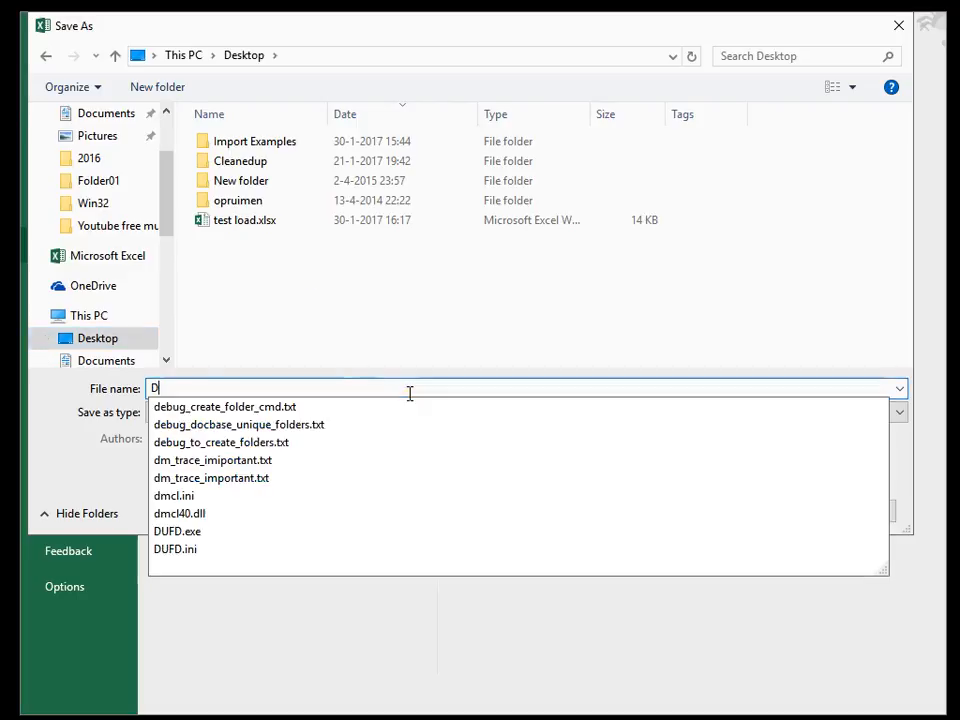
type("emo loadsheet 01")
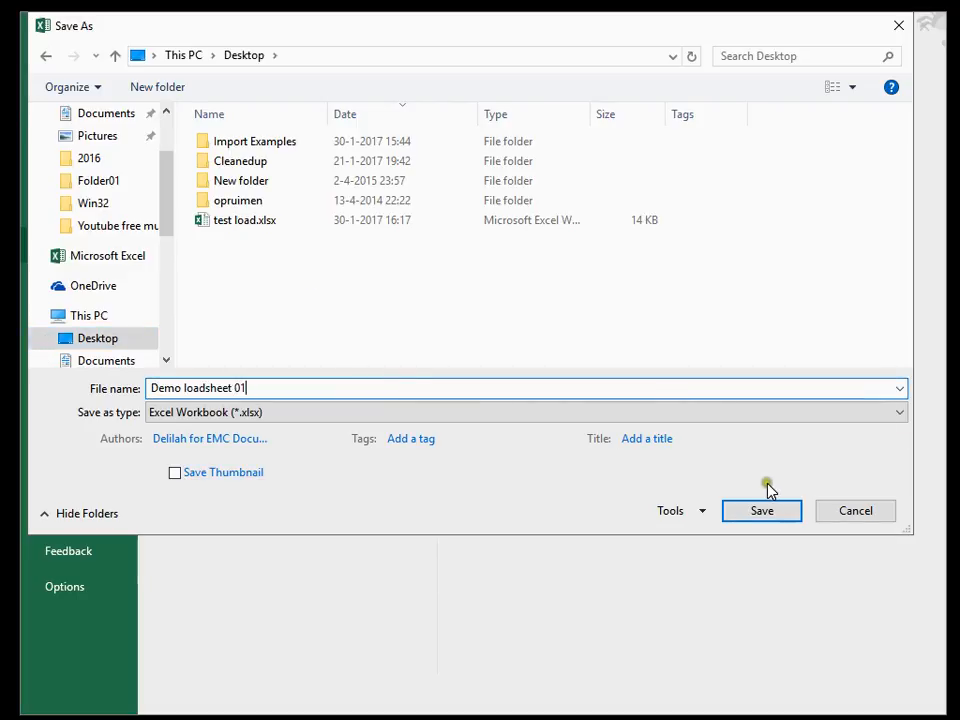
left_click(765, 512)
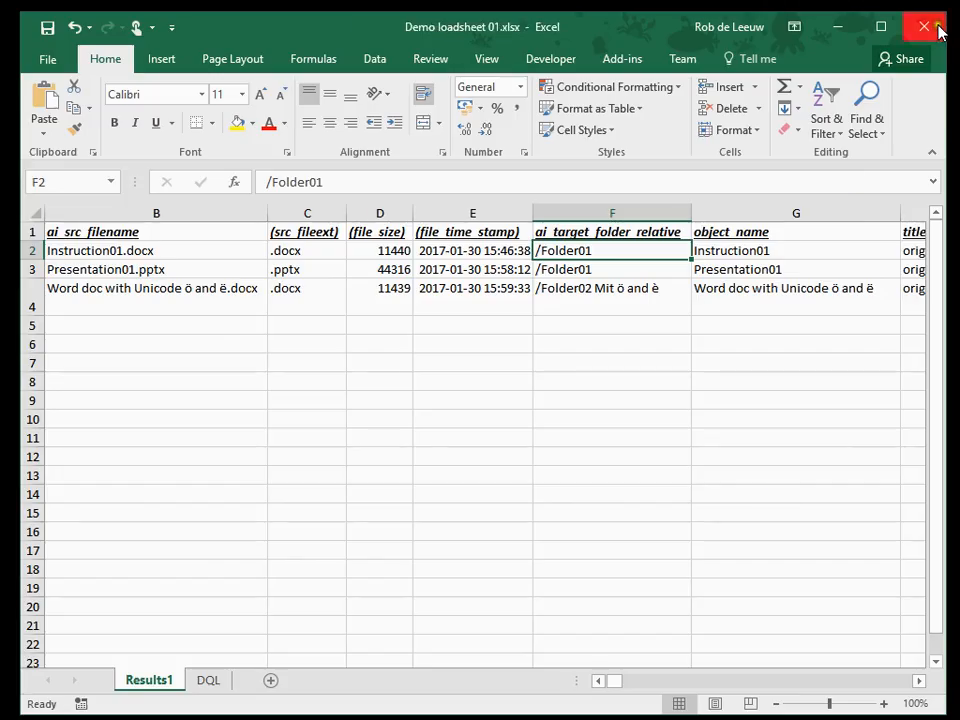
Close the Excel workbook and return to ImportAnt to close the Generate Load Sheet window
left_click(925, 27)
left_click(838, 33)
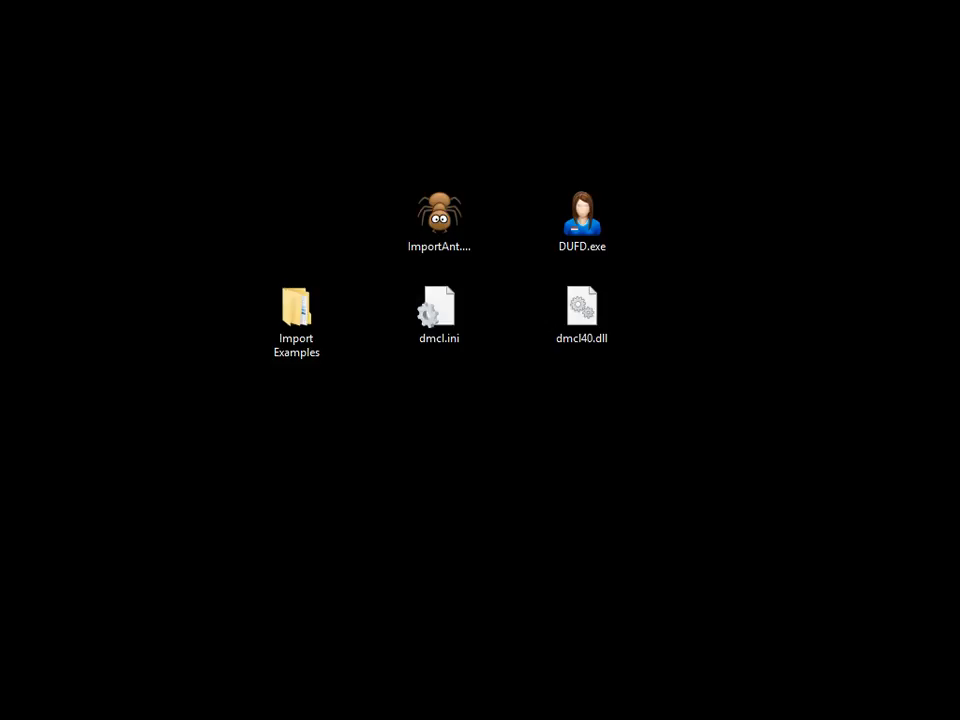
left_click_drag(0, 478, 360, 193)
left_click_drag(364, 242, 309, 238)
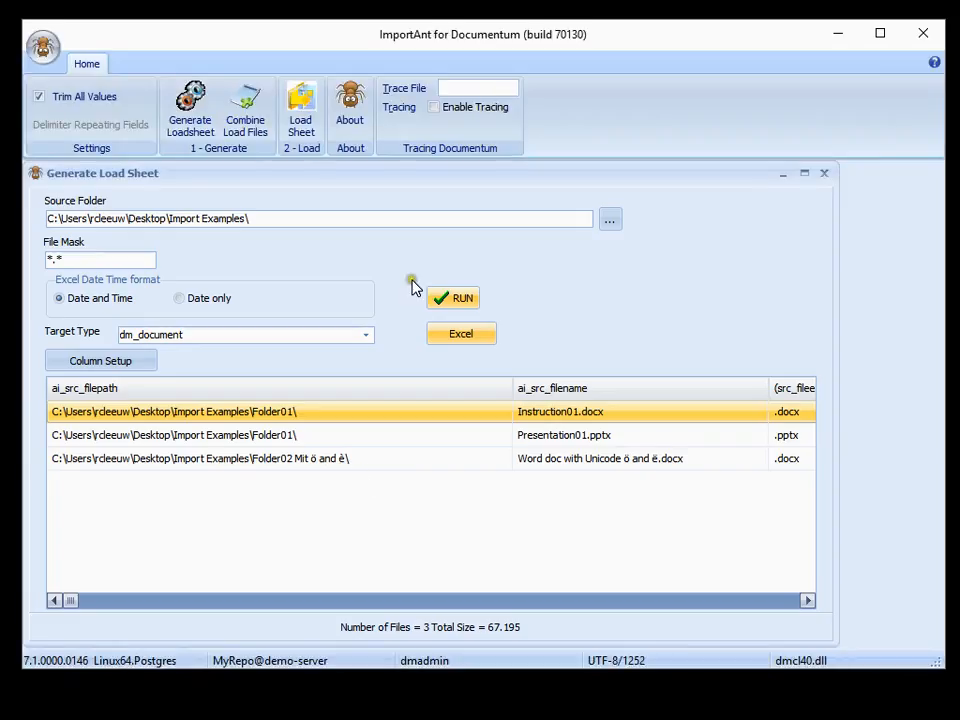
left_click(824, 175)
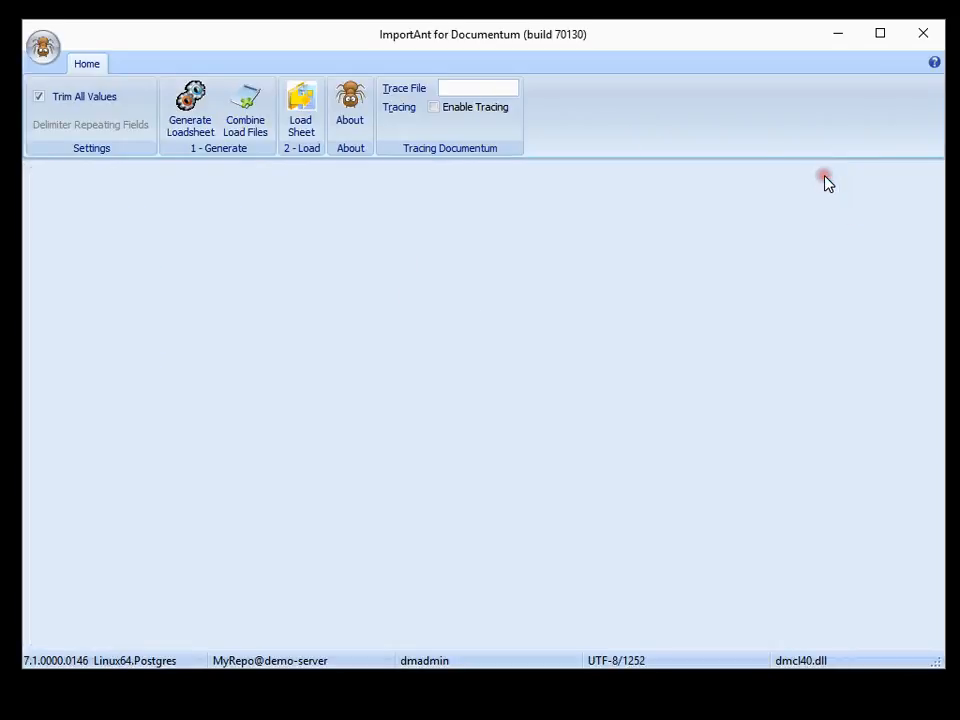
Start a load from spreadsheet in ImportAnt and load Demo loadsheet 01.xlsx from the Desktop as the source Excel file
left_click(298, 112)
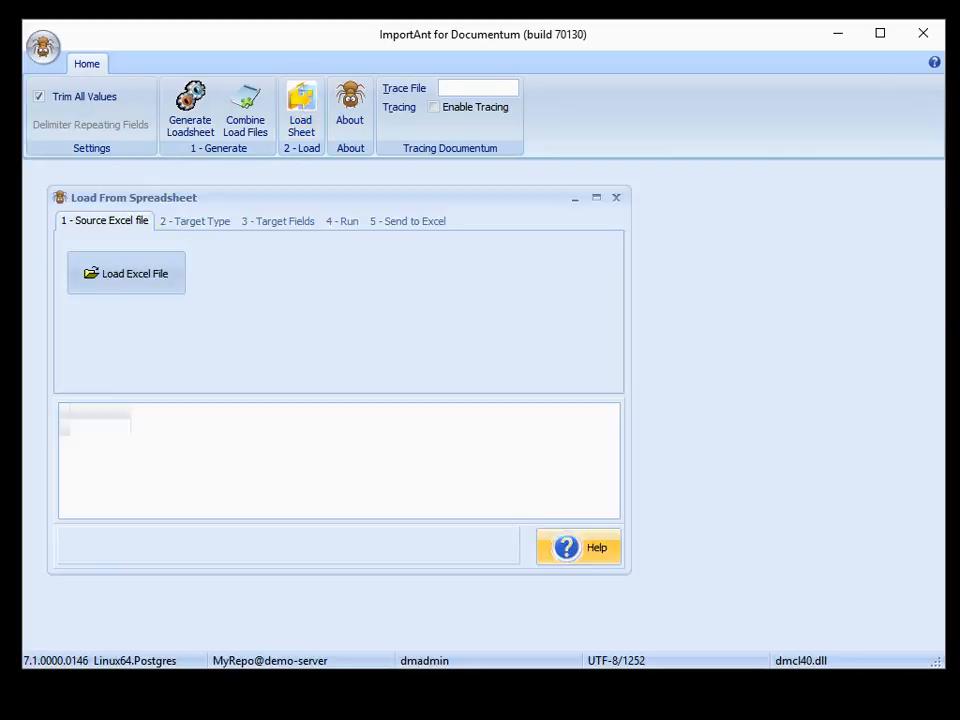
left_click(579, 547)
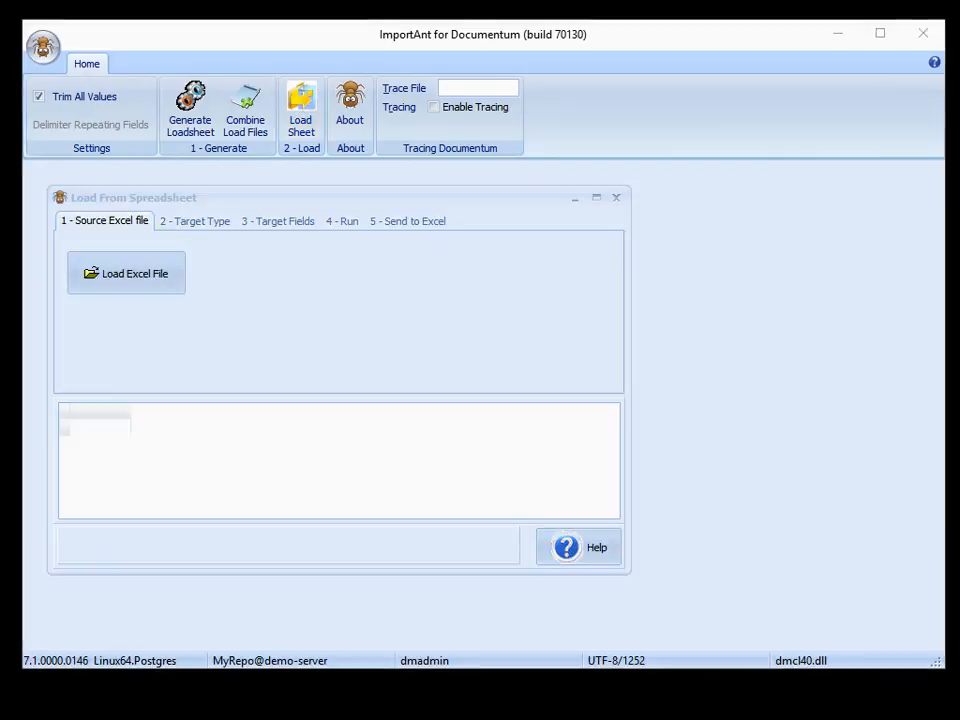
left_click(156, 279)
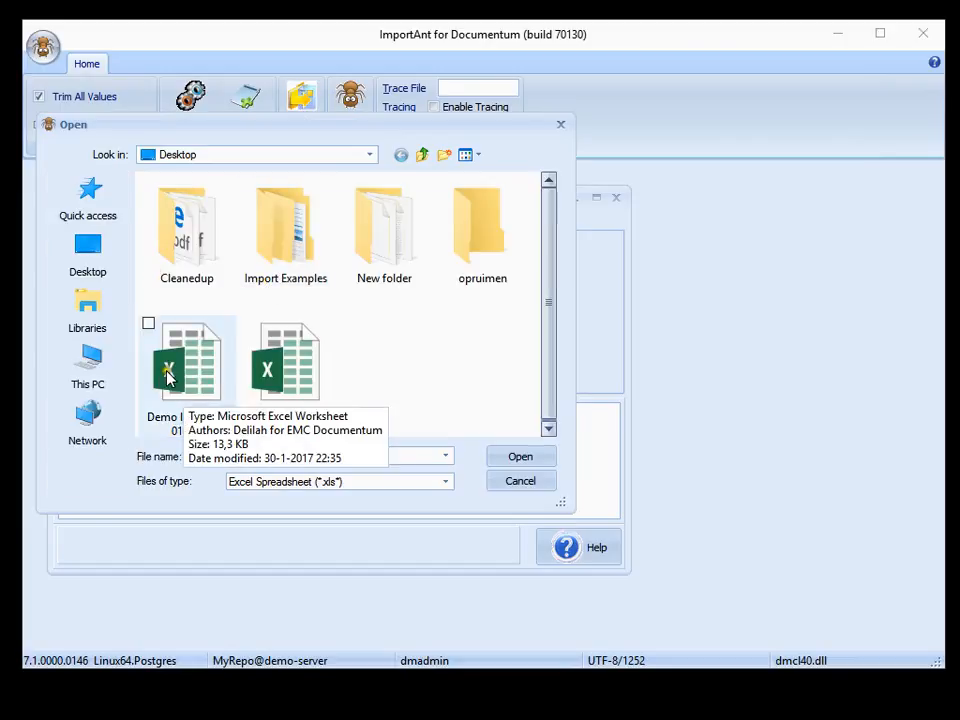
left_click(182, 400)
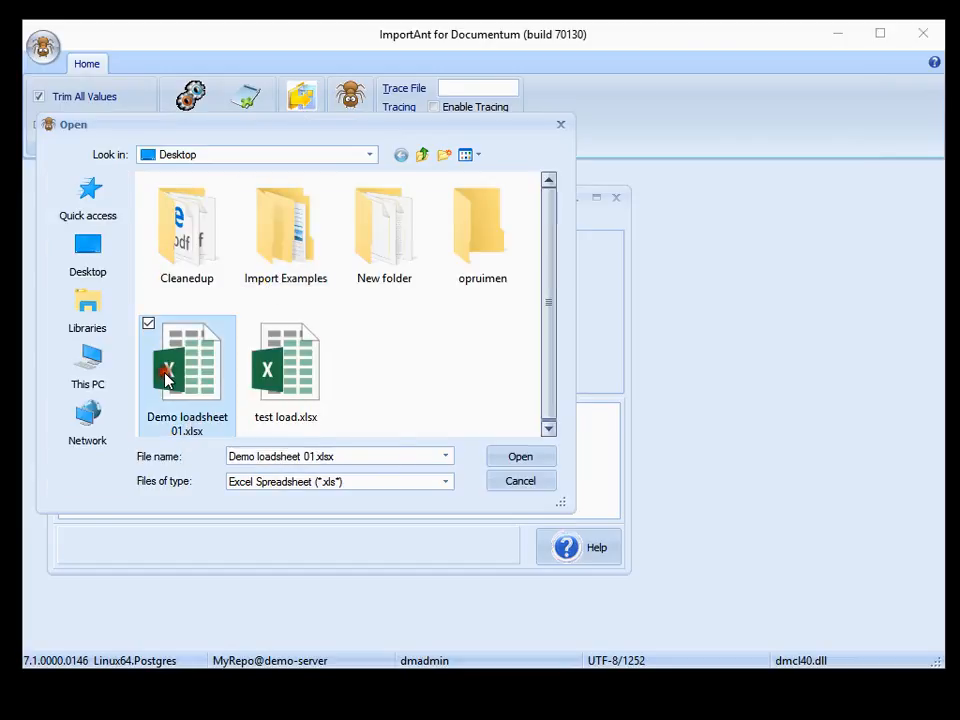
left_click(498, 457)
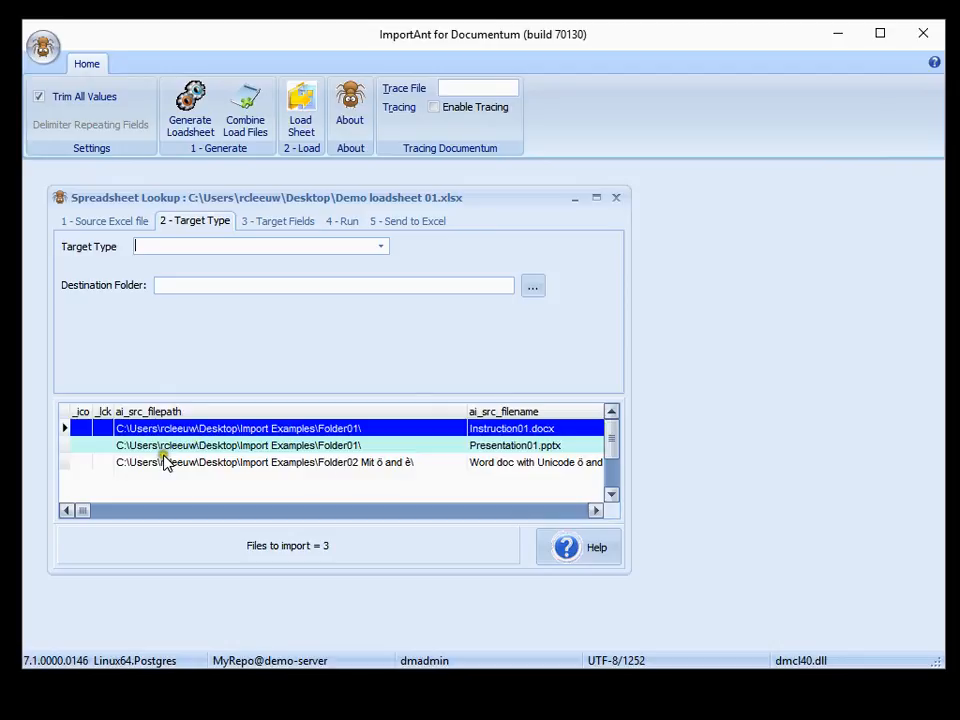
Review the loaded columns through to title and set the target type to dm_document
left_click(596, 511)
left_click(596, 511)
left_click(596, 511)
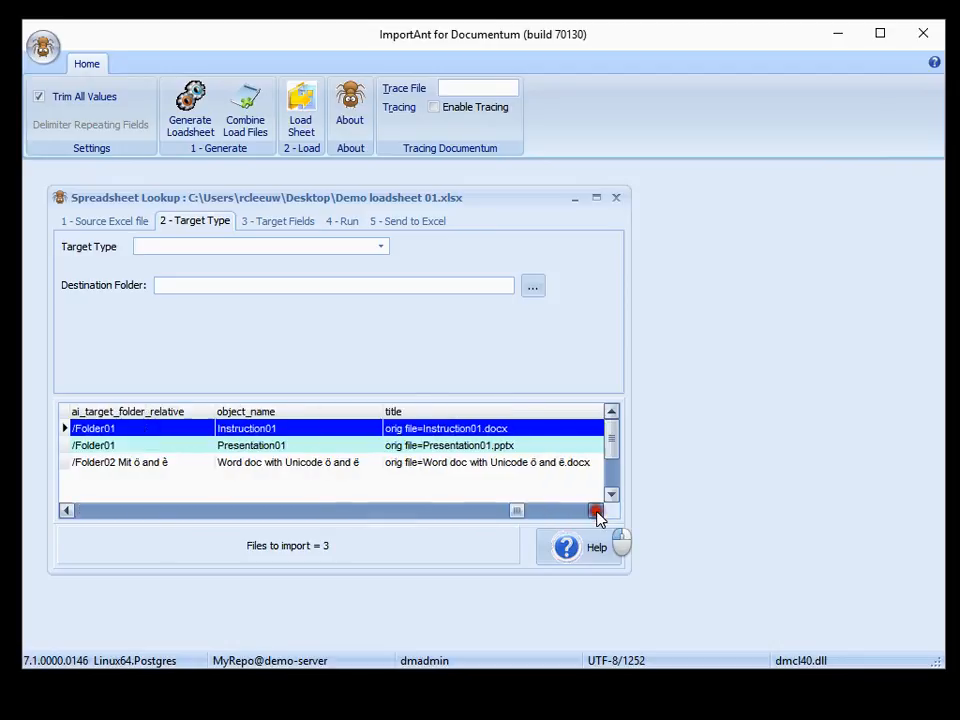
left_click(596, 511)
left_click(147, 248)
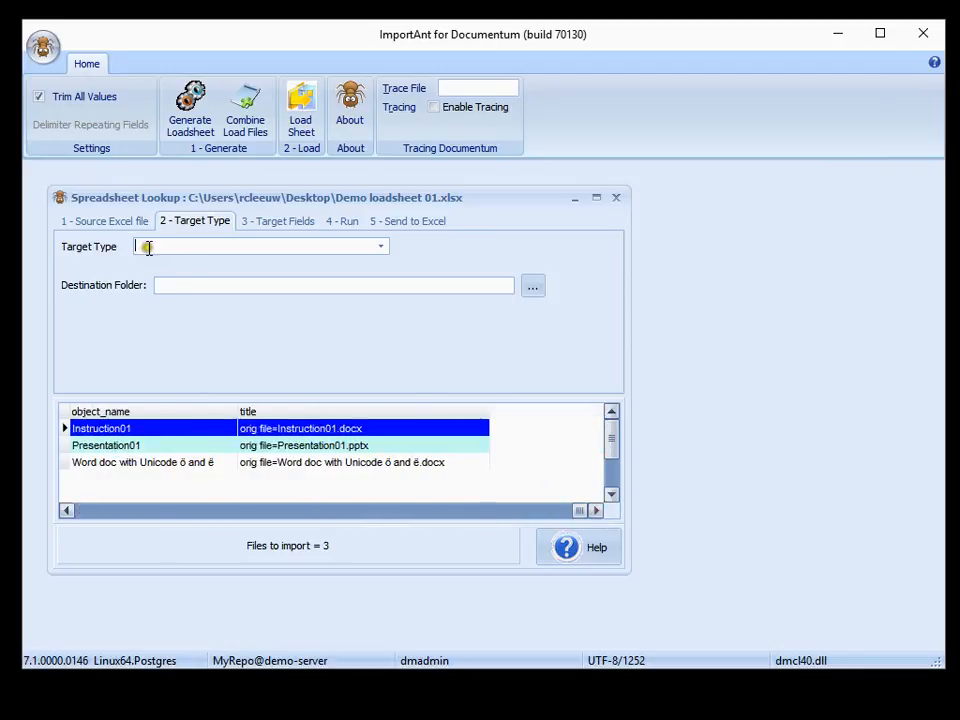
type("dm_document")
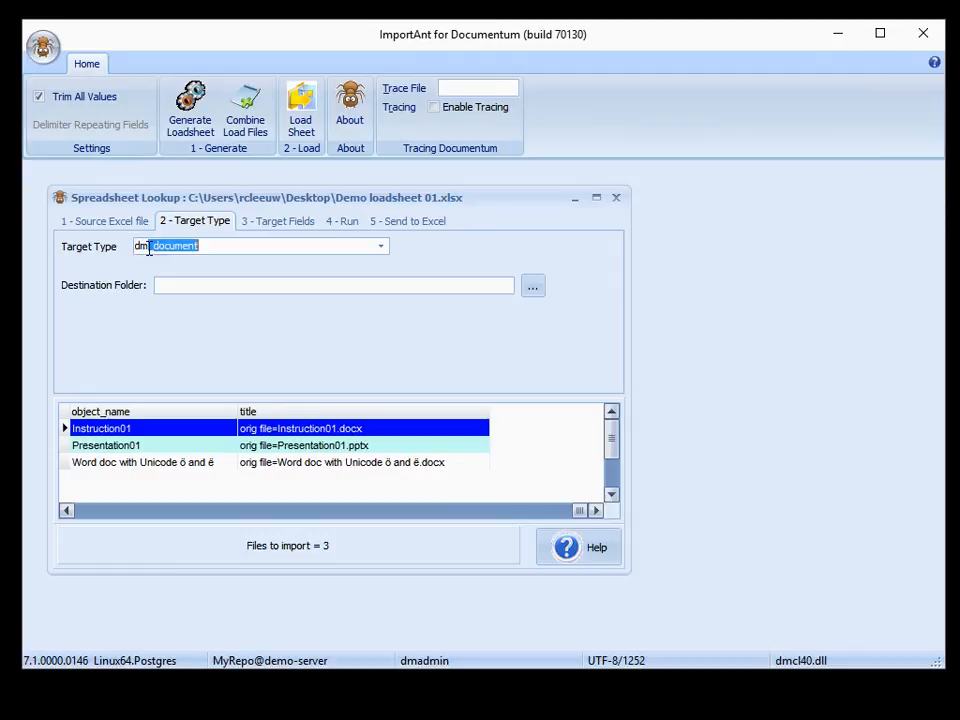
left_click(210, 246)
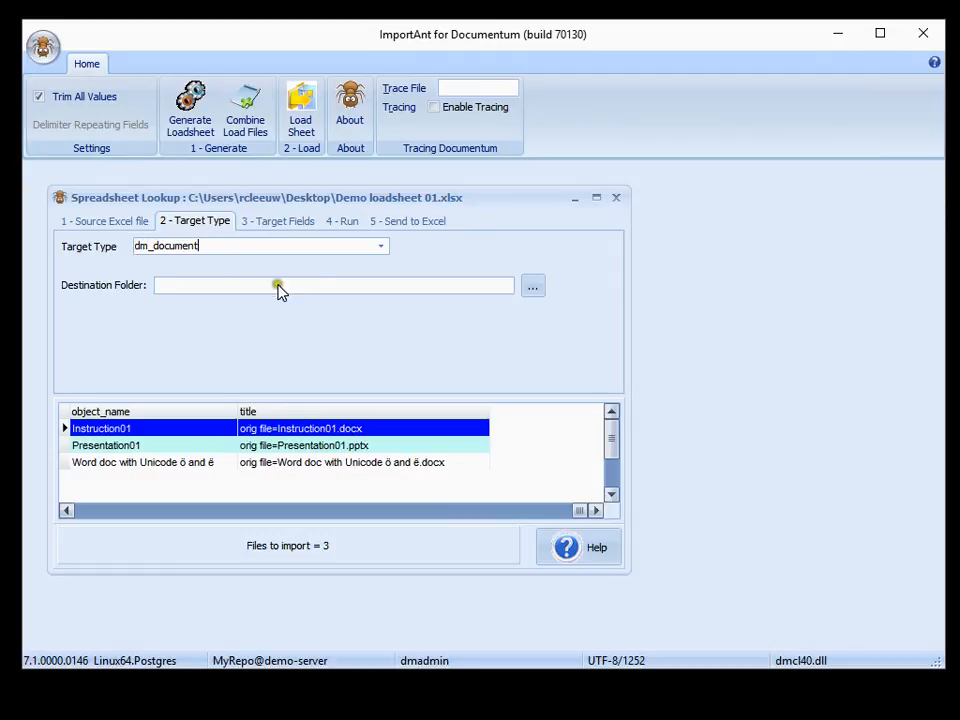
Choose the Test cabinet under Cabinets as the destination folder for the import
left_click(531, 290)
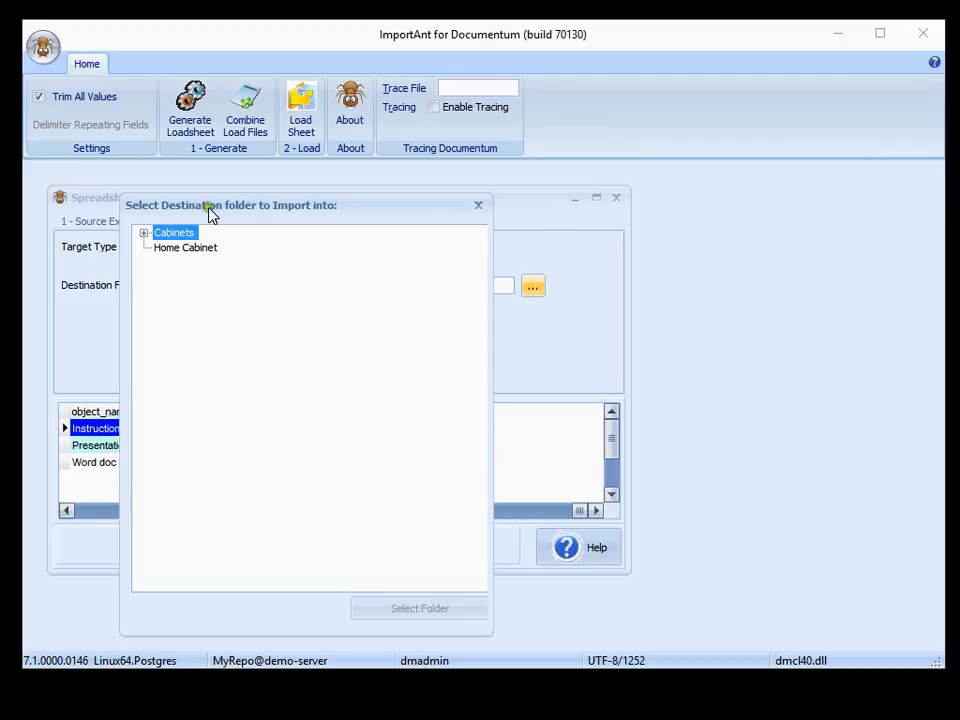
left_click(143, 233)
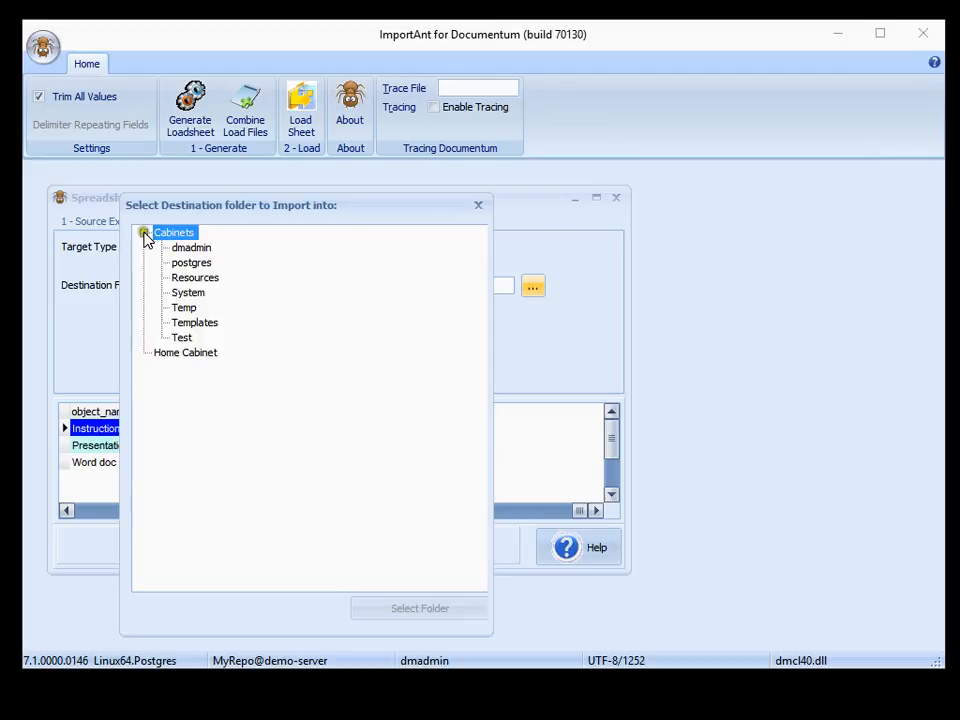
left_click(182, 338)
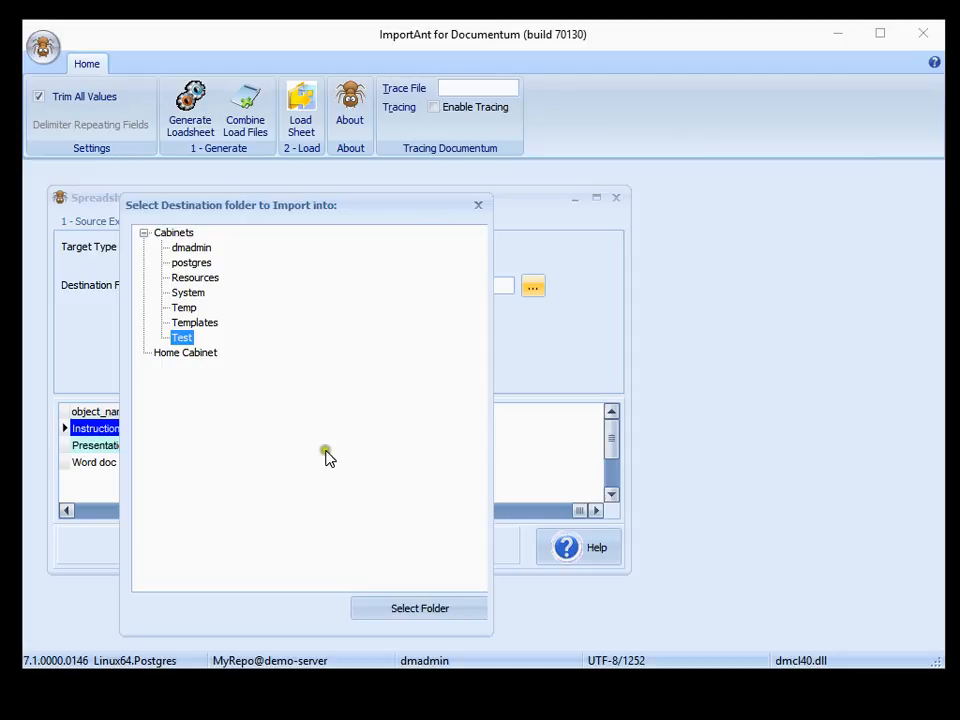
left_click(397, 612)
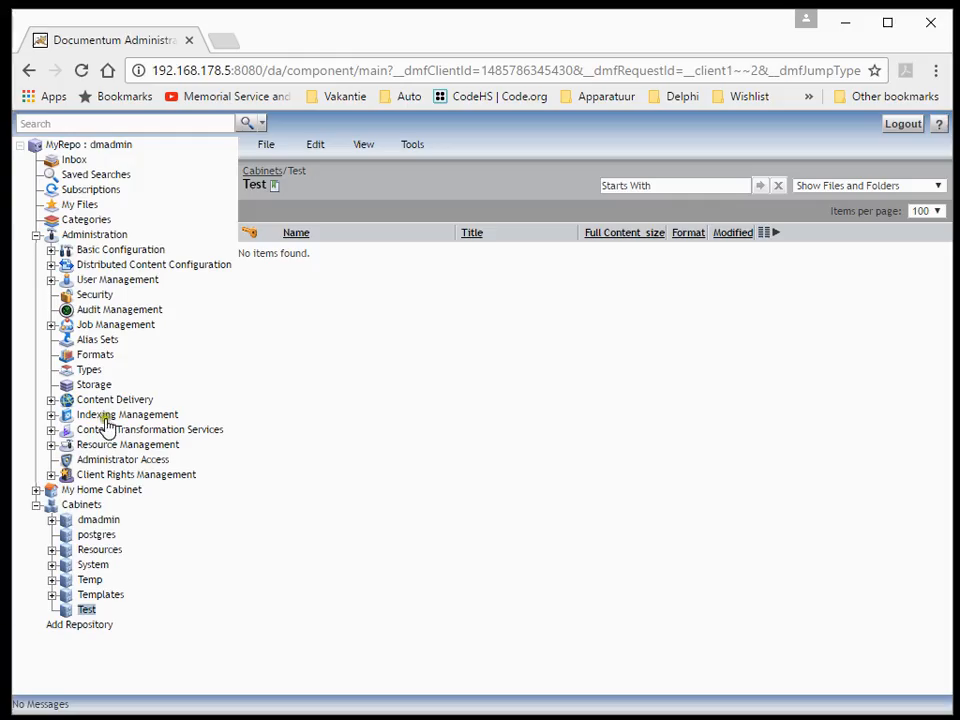
Switch to Documentum Administrator in the browser, refresh the Cabinets tree and check the contents of the Test cabinet
left_click(36, 505)
left_click(36, 506)
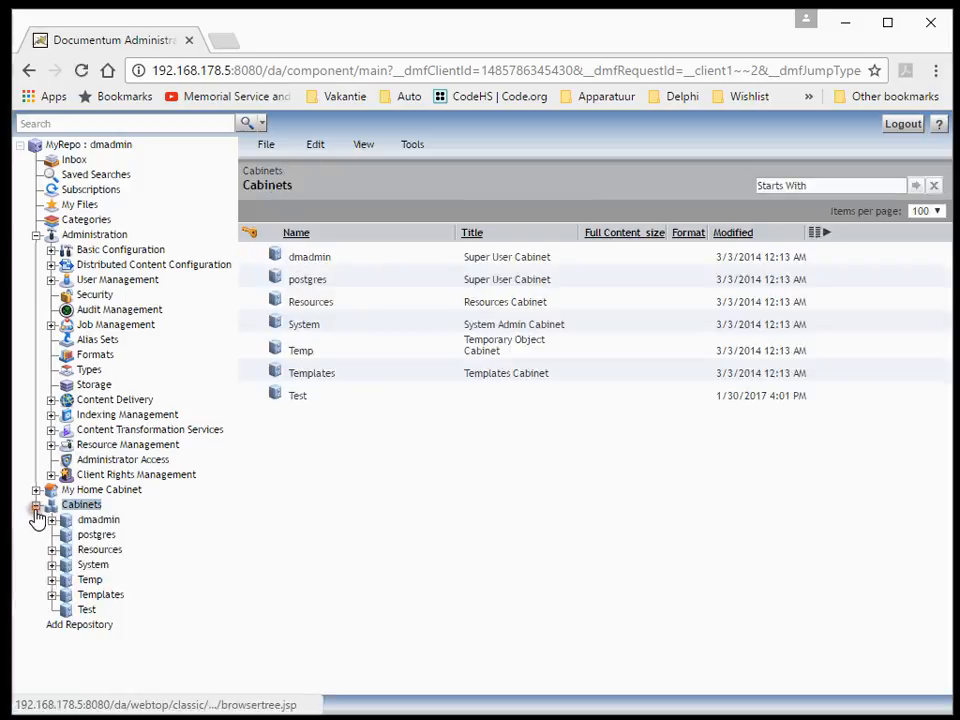
left_click(86, 610)
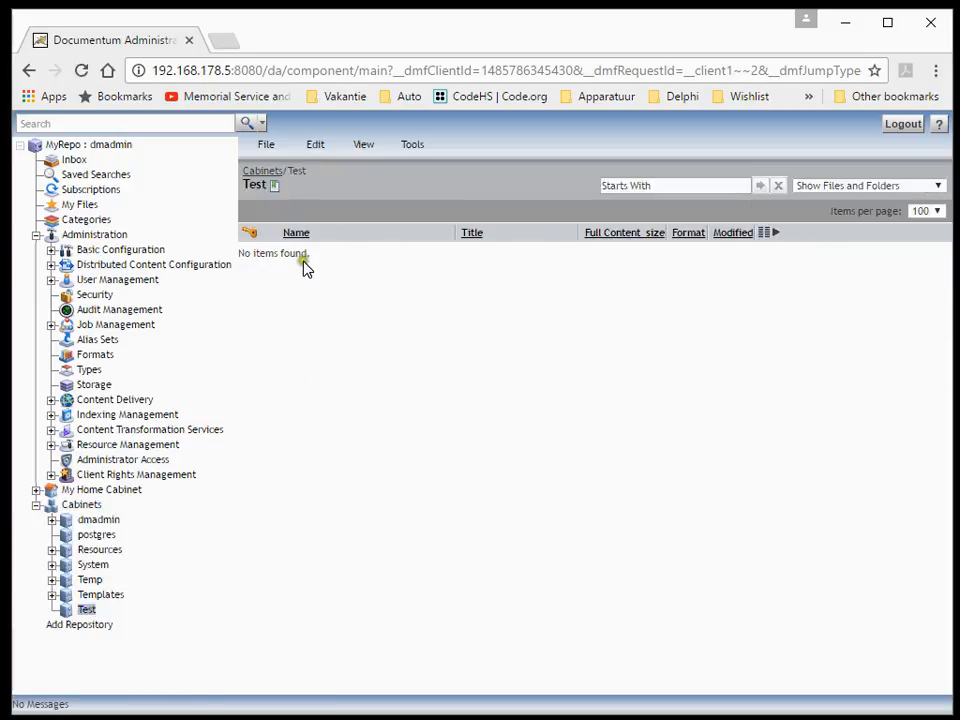
left_click(846, 21)
Review the target field mappings in ImportAnt, then enable the (file_time_stamp) source column and map it to log_entry
left_click(262, 222)
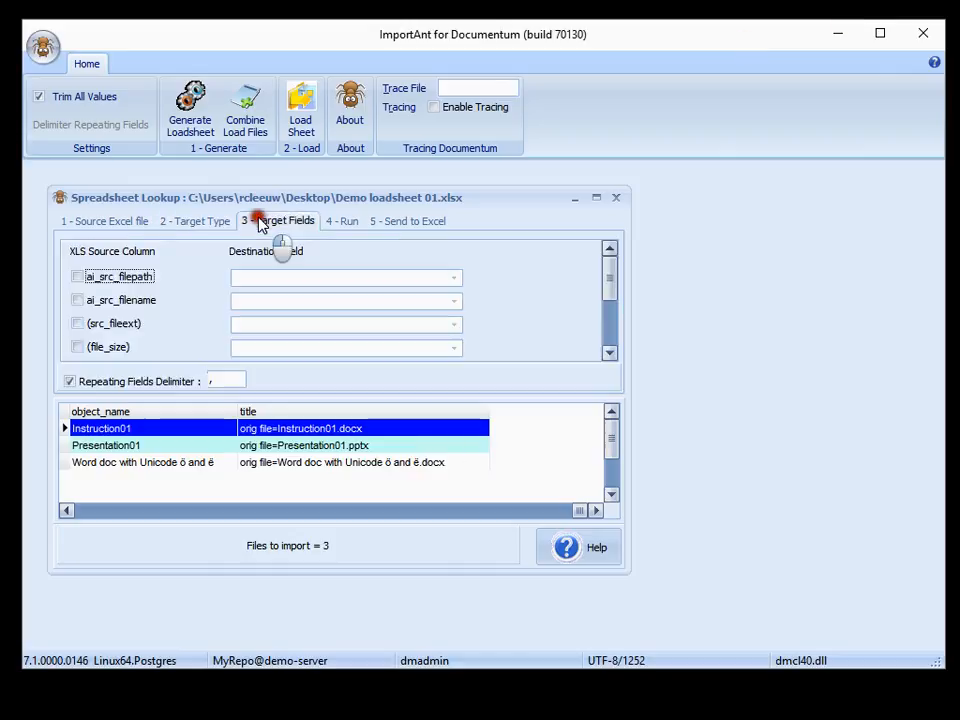
left_click(610, 353)
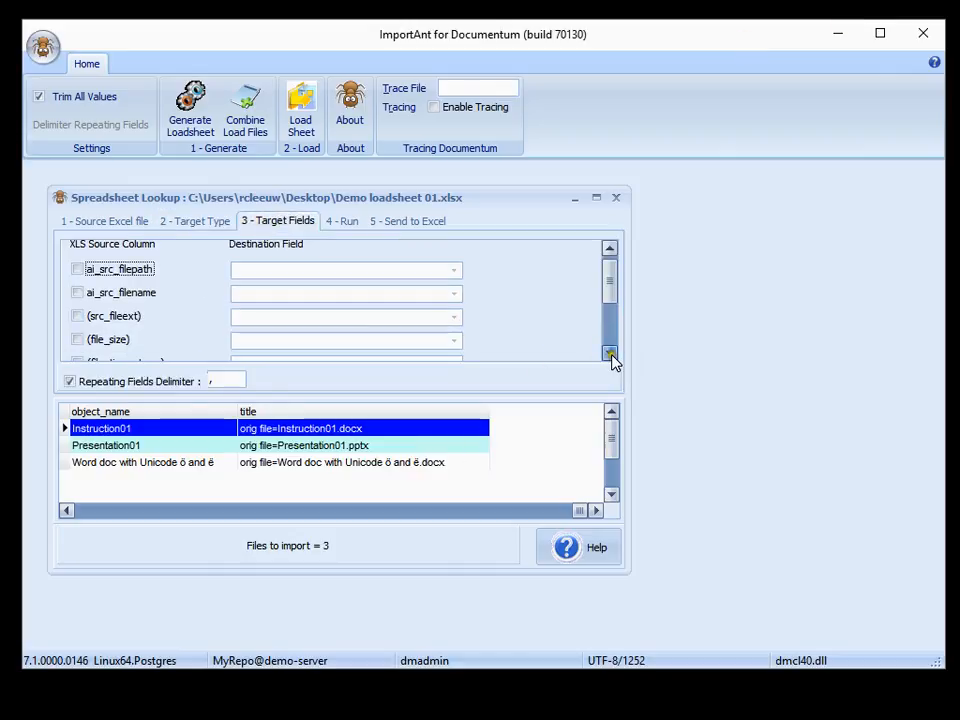
left_click(610, 353)
left_click(610, 353)
left_click(610, 353)
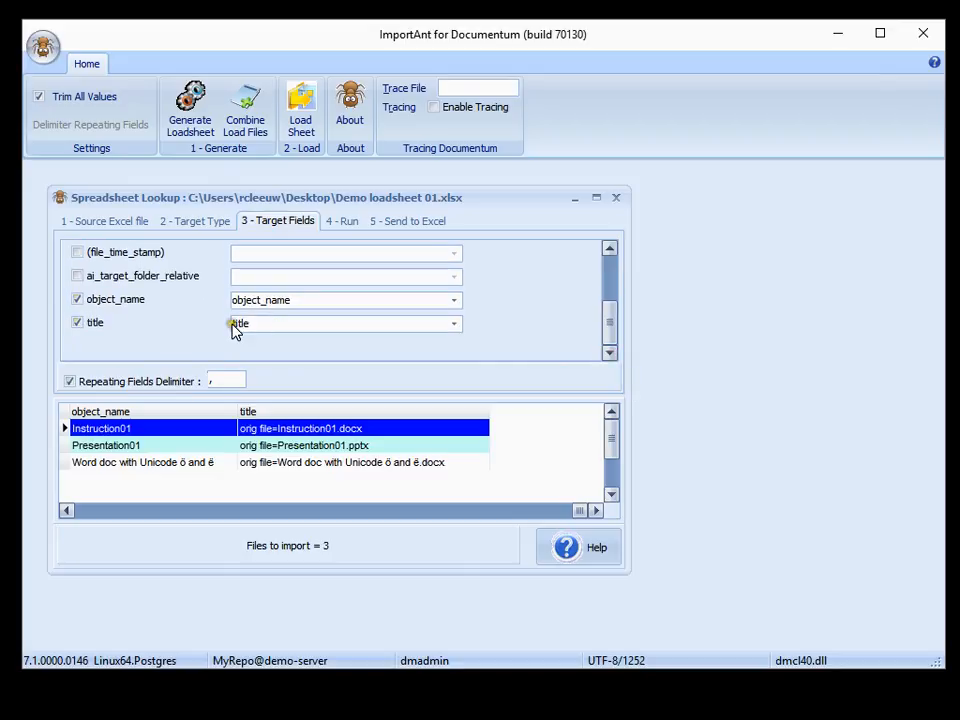
left_click(610, 247)
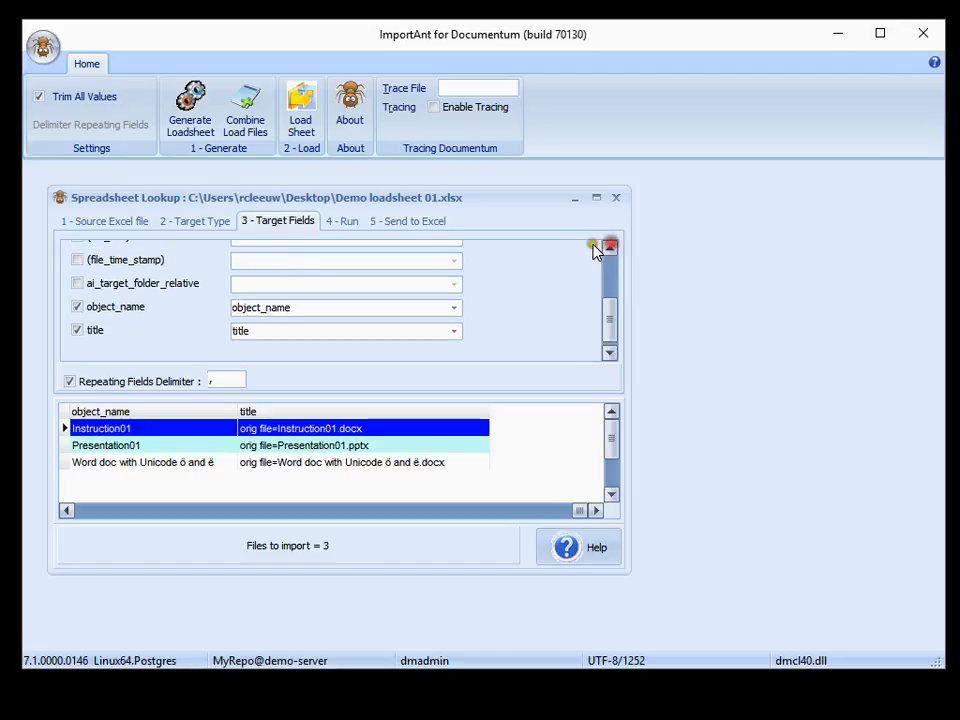
left_click(74, 260)
left_click(253, 260)
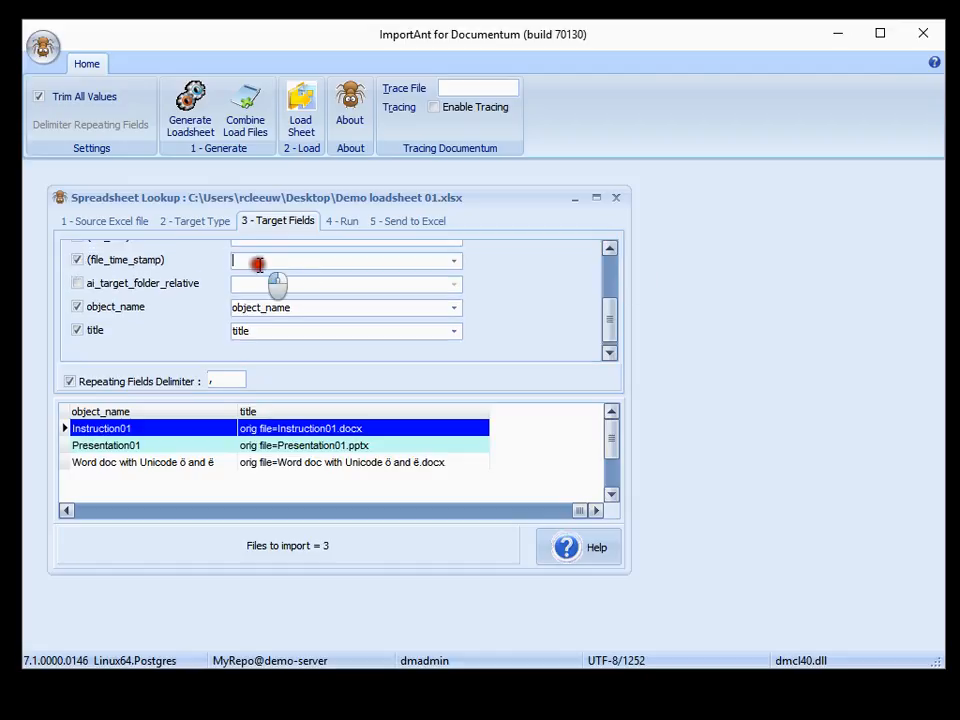
type("log_entry")
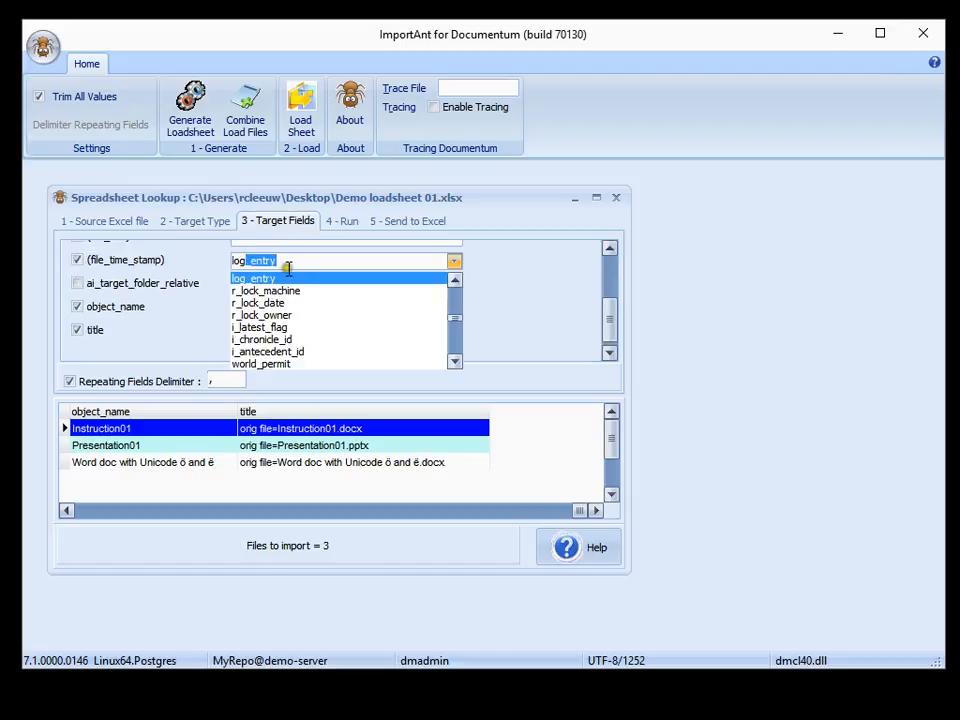
left_click(268, 279)
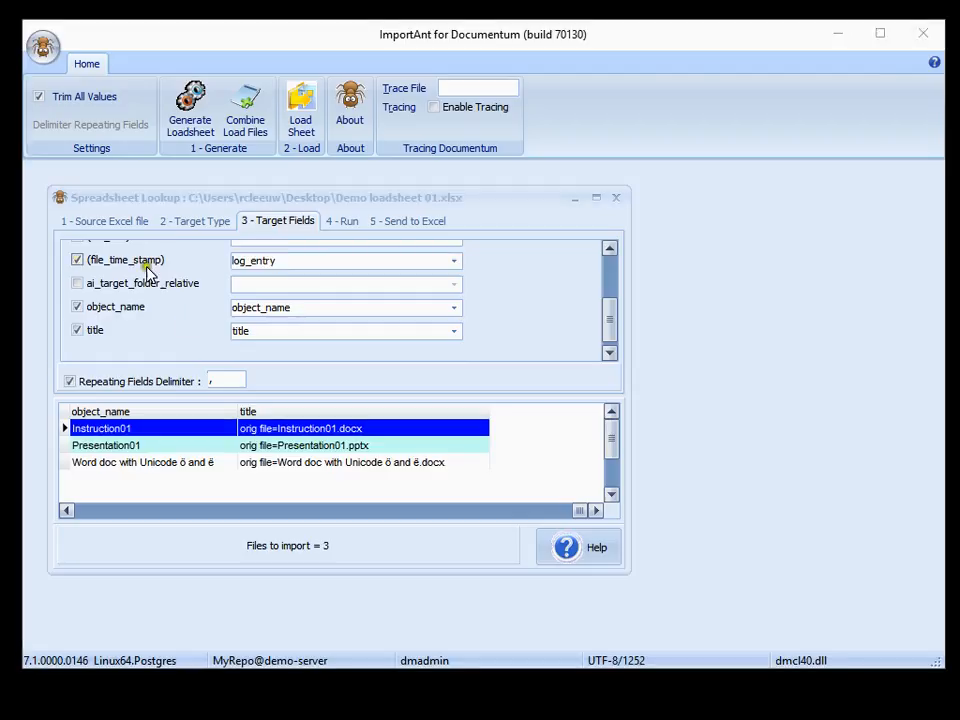
Create the load sheet's folder structure in the repository, confirming the creation of the 2 dm_folder objects
left_click(346, 220)
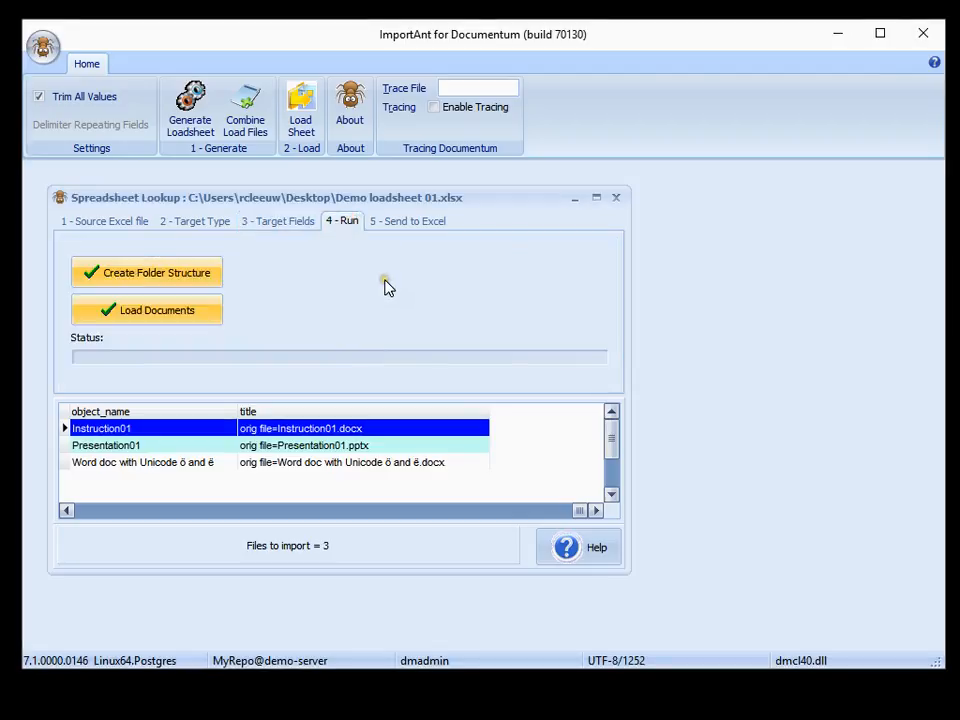
left_click(155, 283)
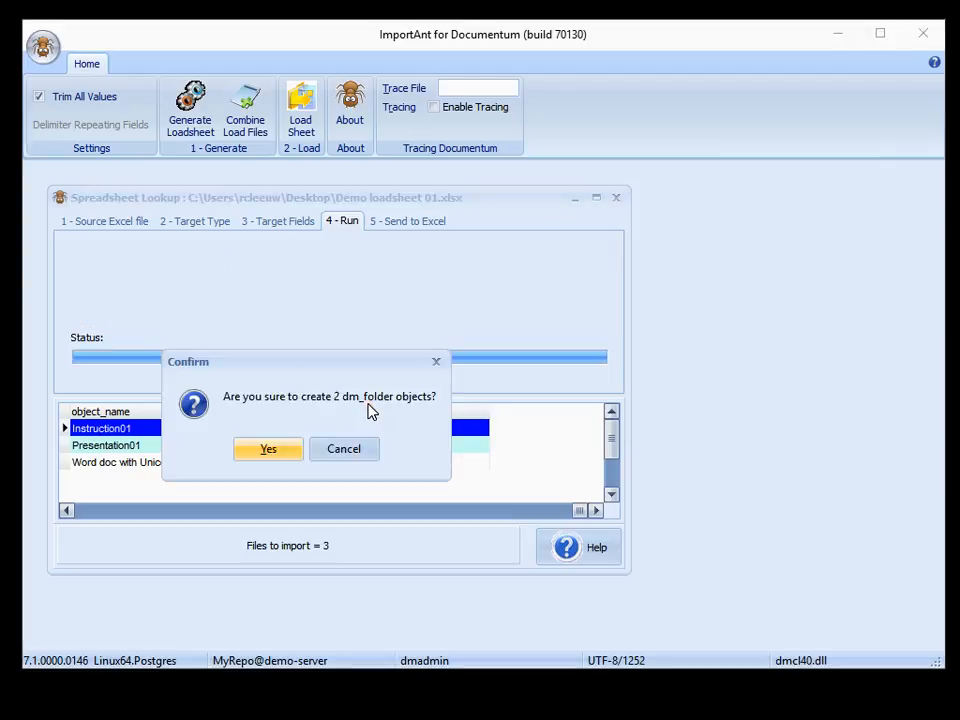
left_click(268, 450)
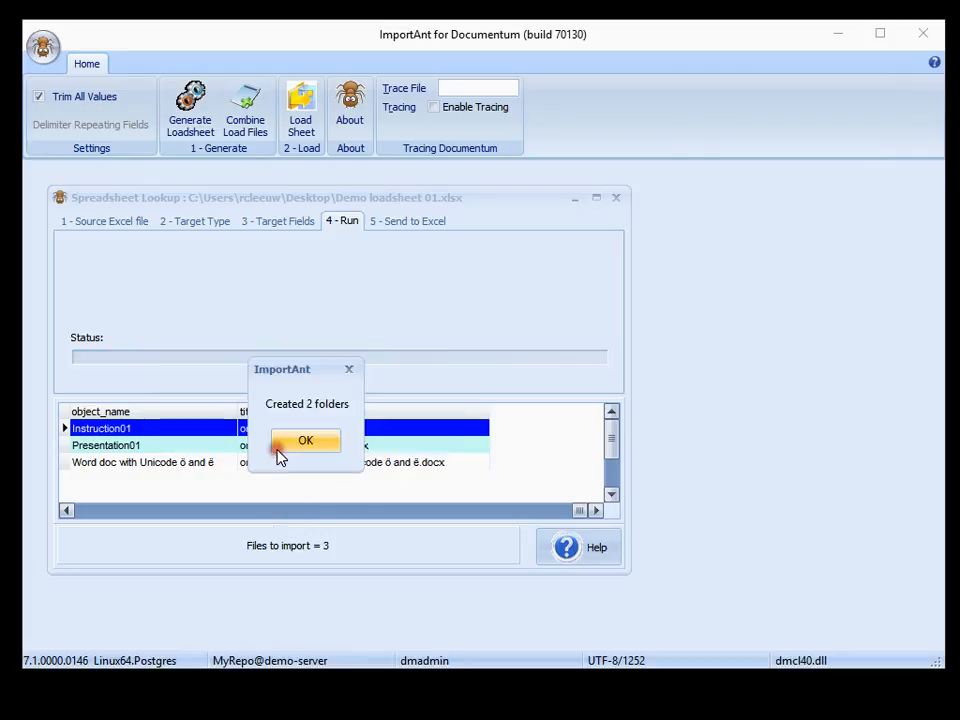
left_click(298, 447)
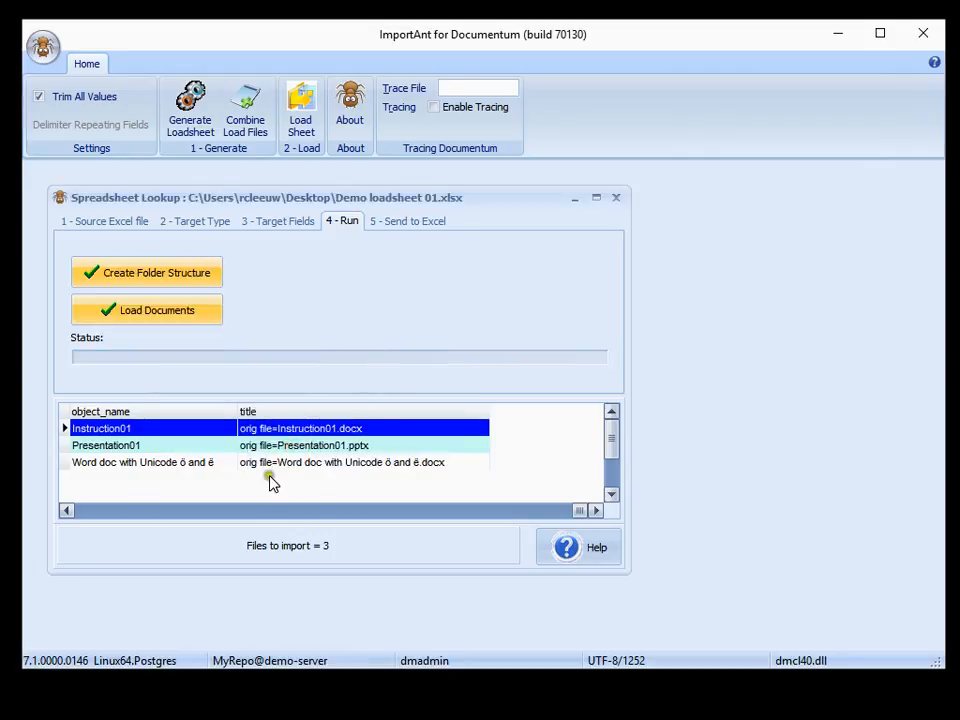
Switch to Documentum Administrator, expand the Test cabinet and check its Folder01 and Folder02 Mit ö and è folders, then return to ImportAnt
left_click(66, 510)
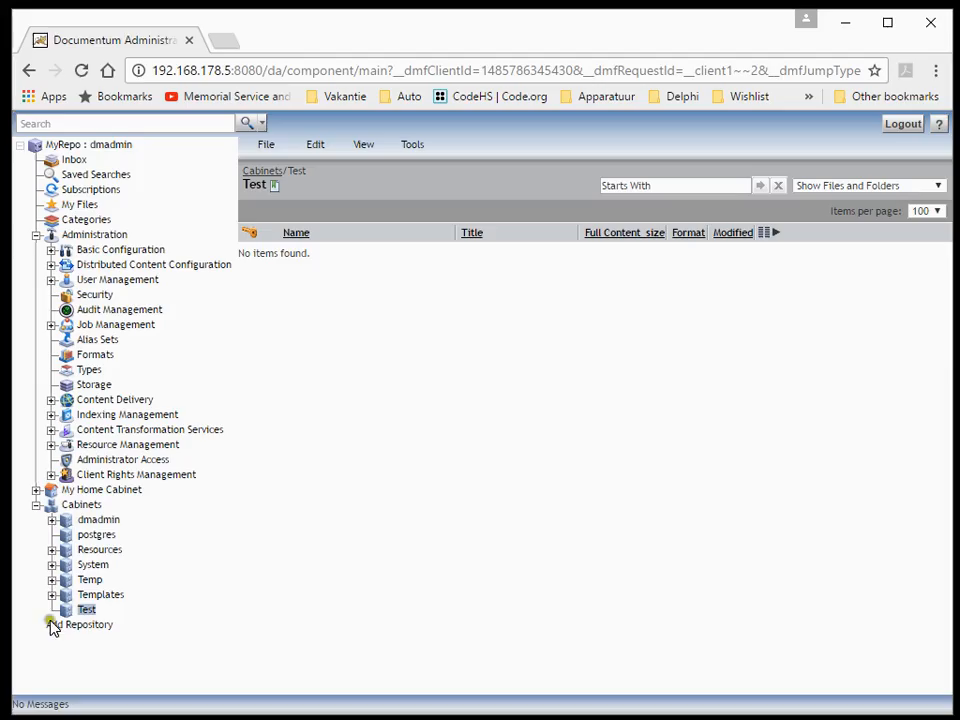
left_click(34, 504)
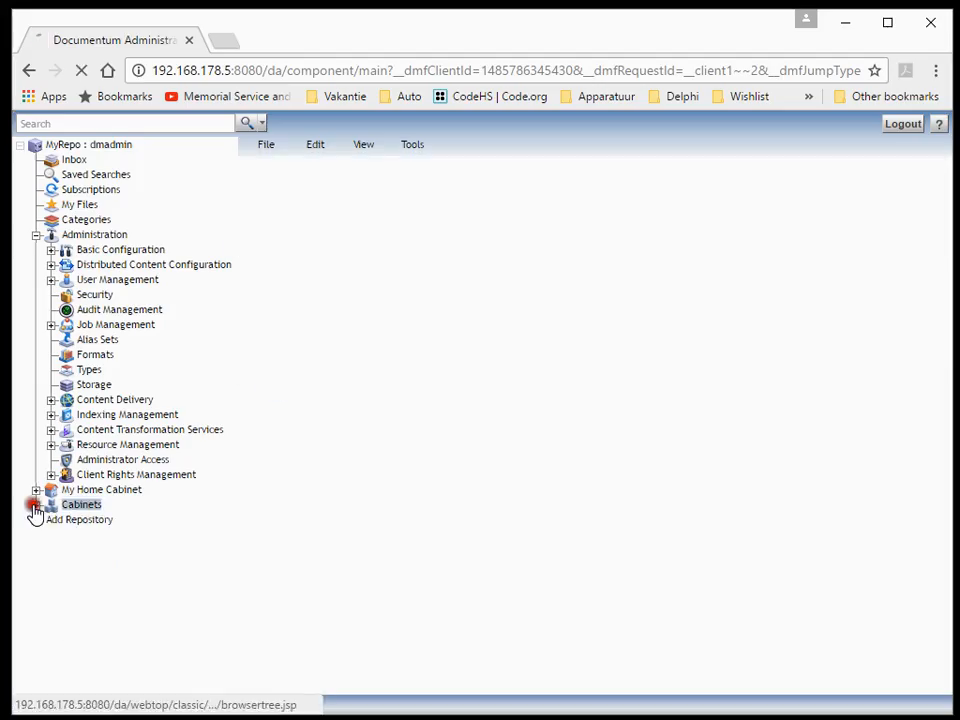
left_click(88, 611)
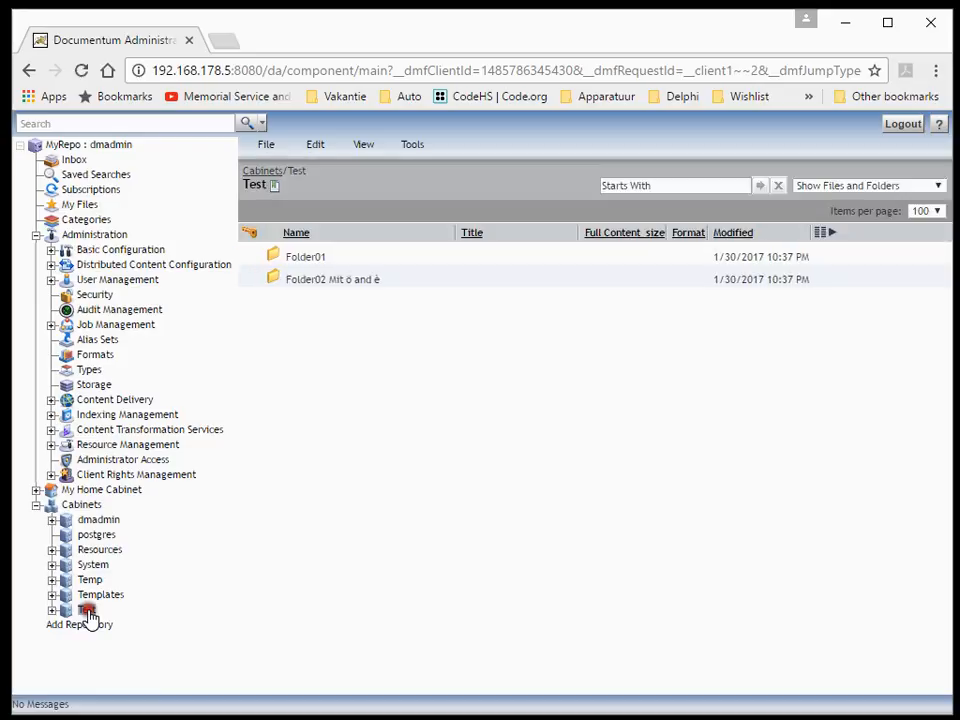
left_click(354, 282)
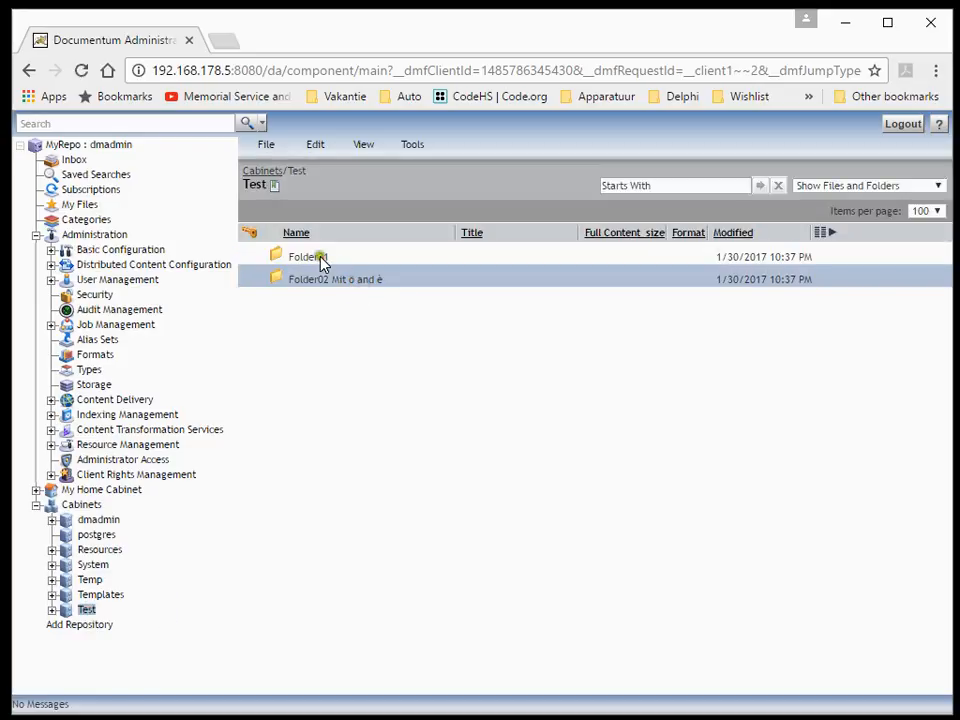
left_click(320, 257)
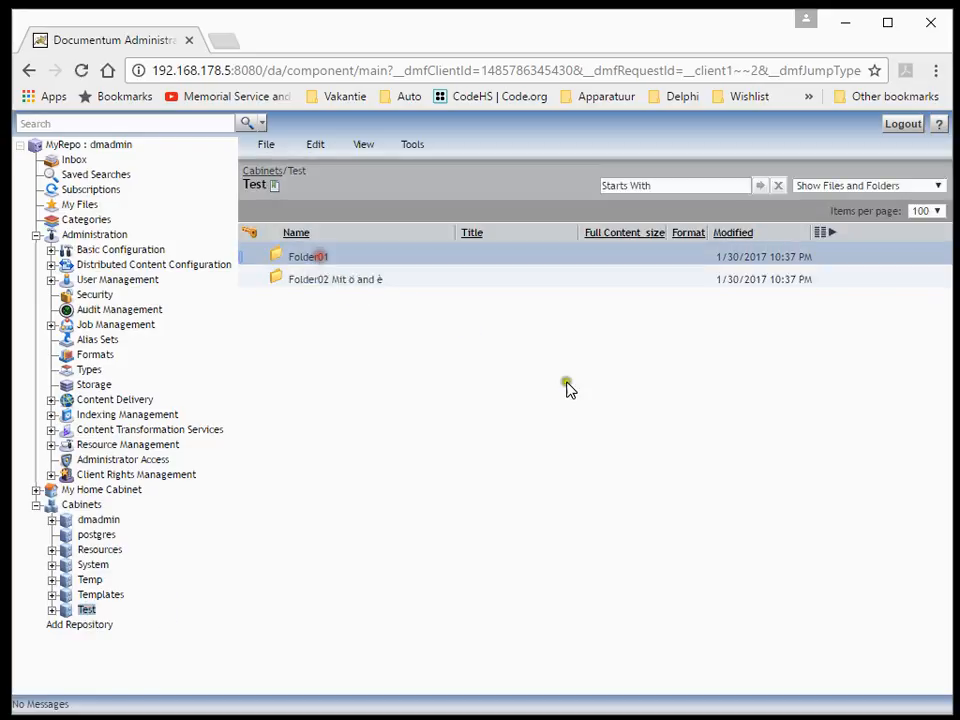
left_click(52, 610)
left_click(100, 625)
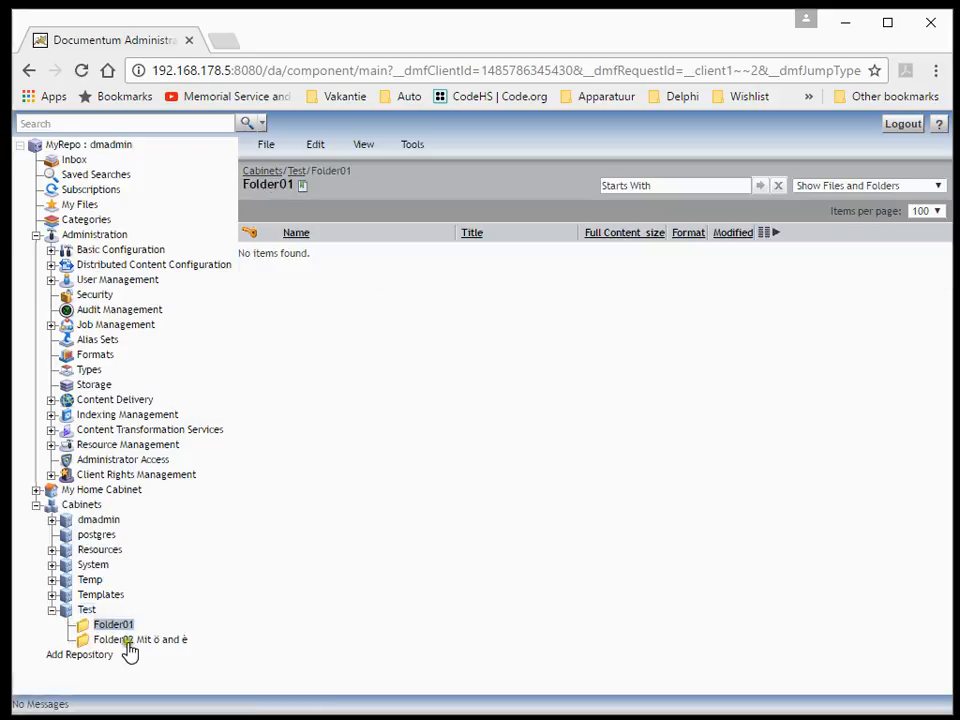
left_click(130, 640)
left_click(848, 28)
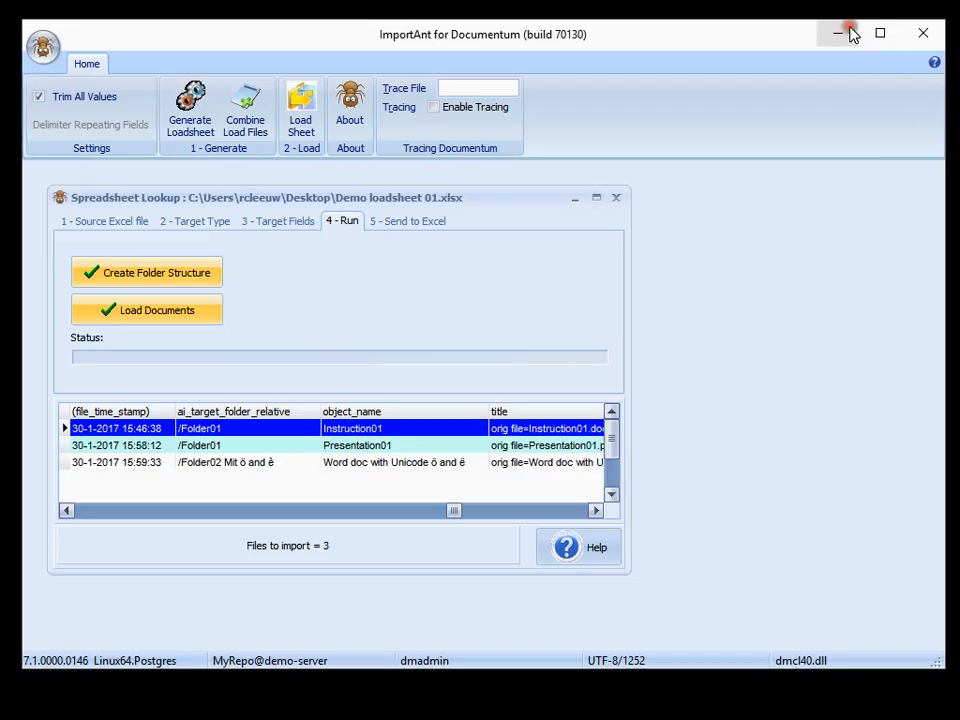
Load the load sheet's documents into the repository, accepting the repeating-field delimiter, and send the import results to a new Excel sheet
left_click(161, 312)
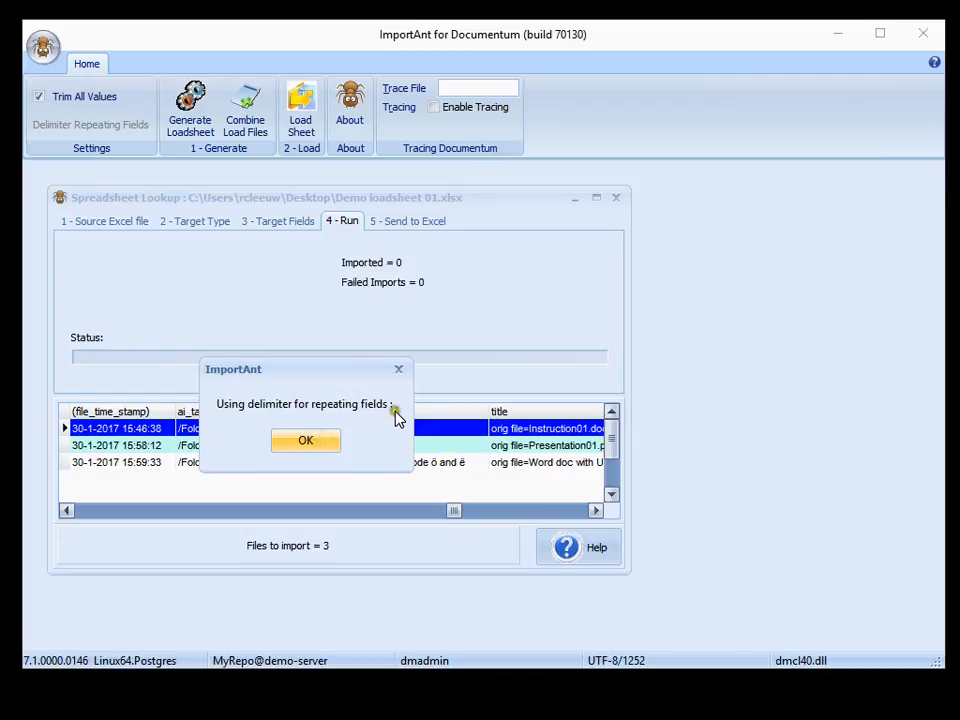
left_click(310, 443)
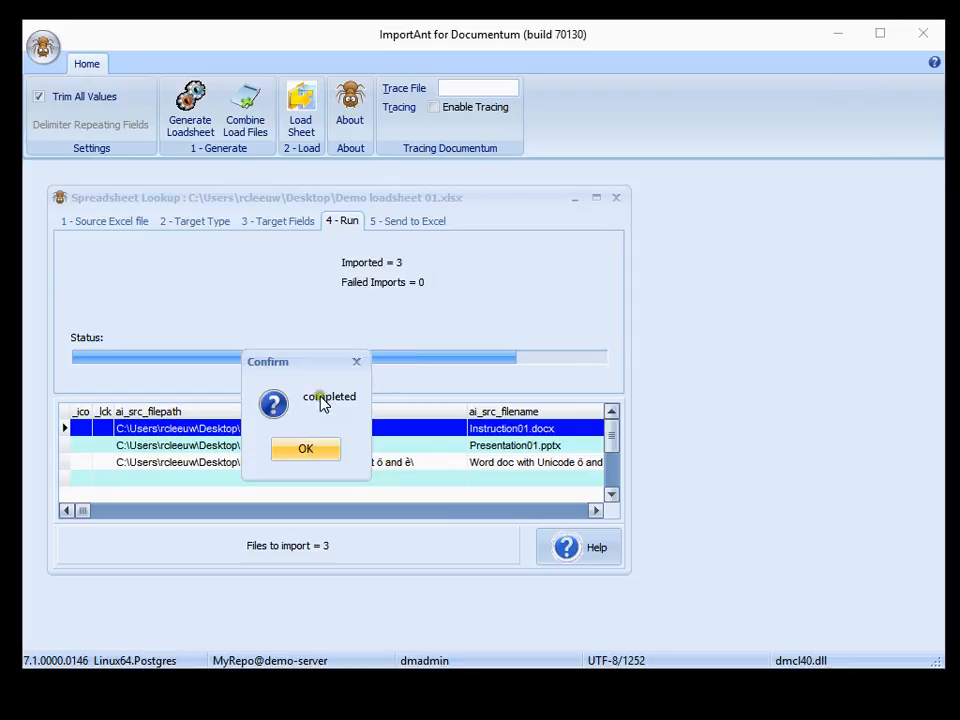
left_click(322, 455)
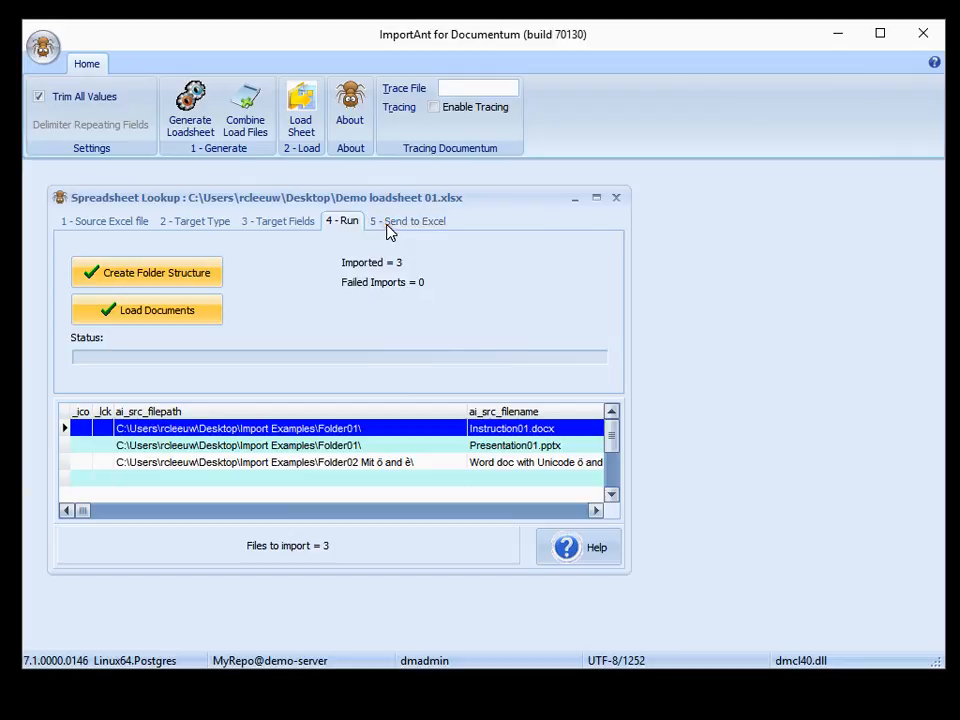
left_click(416, 225)
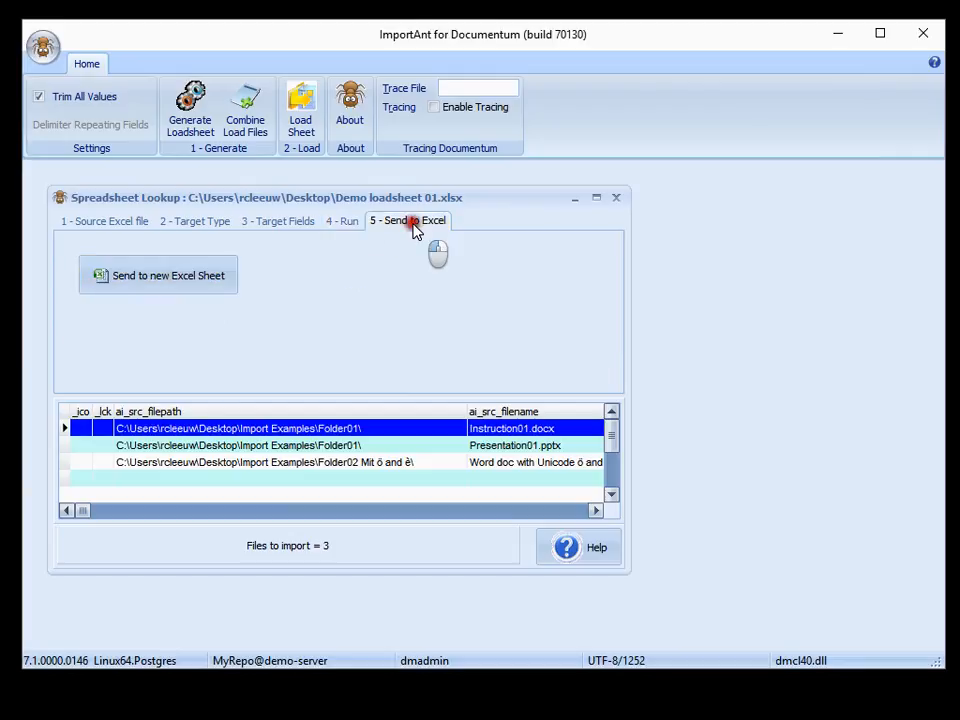
left_click(205, 281)
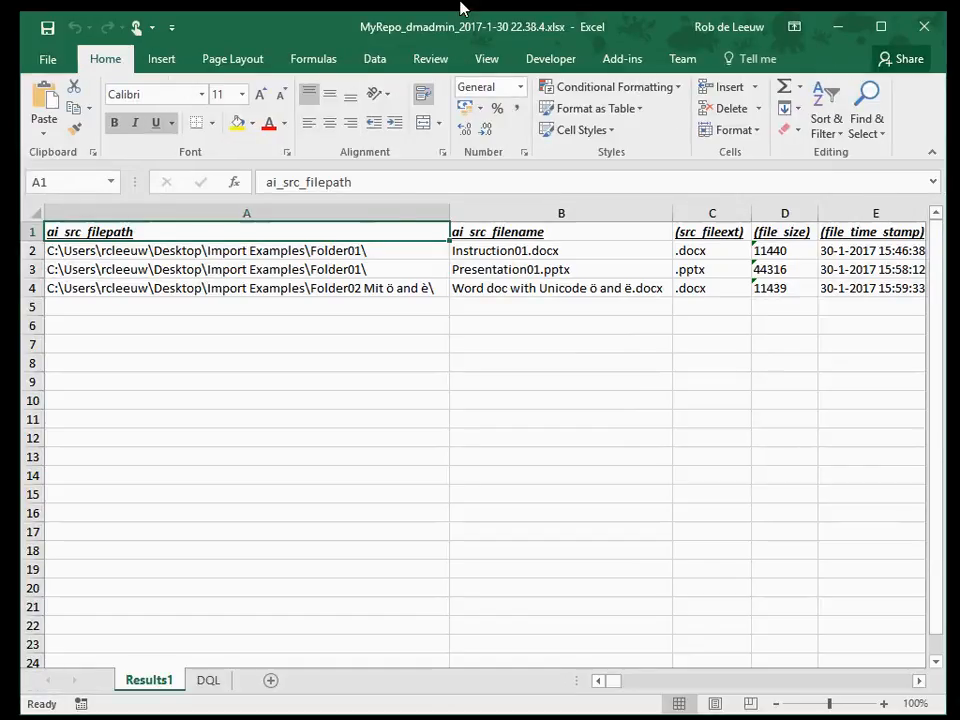
Review the ai_remarks, ai_r_object_id and ai_r_version_label columns in the exported results sheet
key("Right")
key("Right")
key("Right")
key("Right")
key("Right")
key("Right")
key("Right")
key("Right")
key("Right")
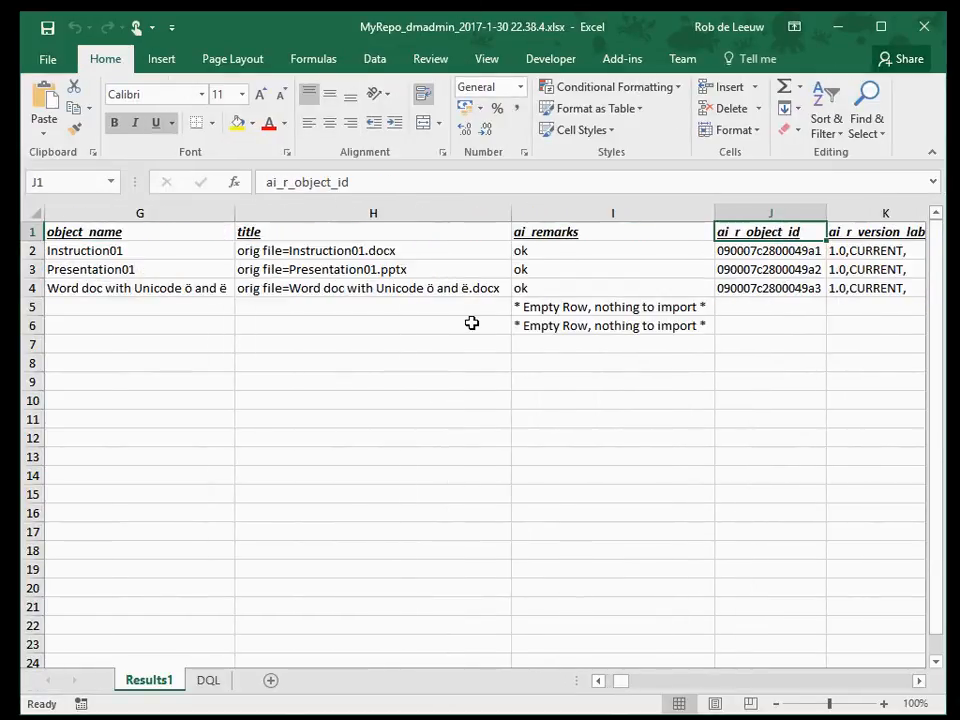
key("Right")
key("Left")
key("Down")
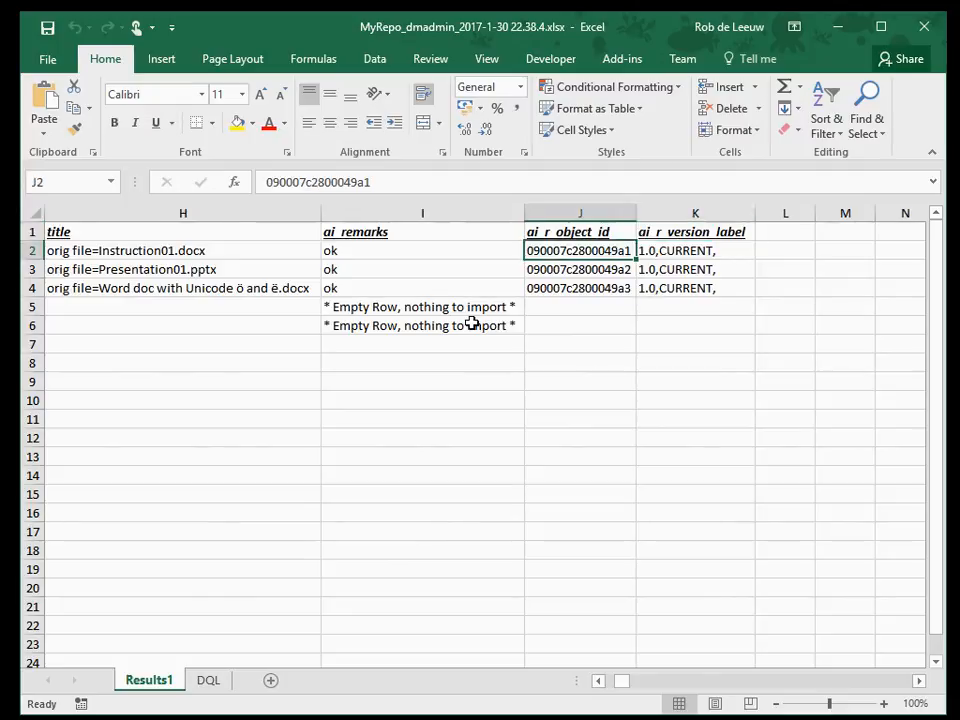
key("Down")
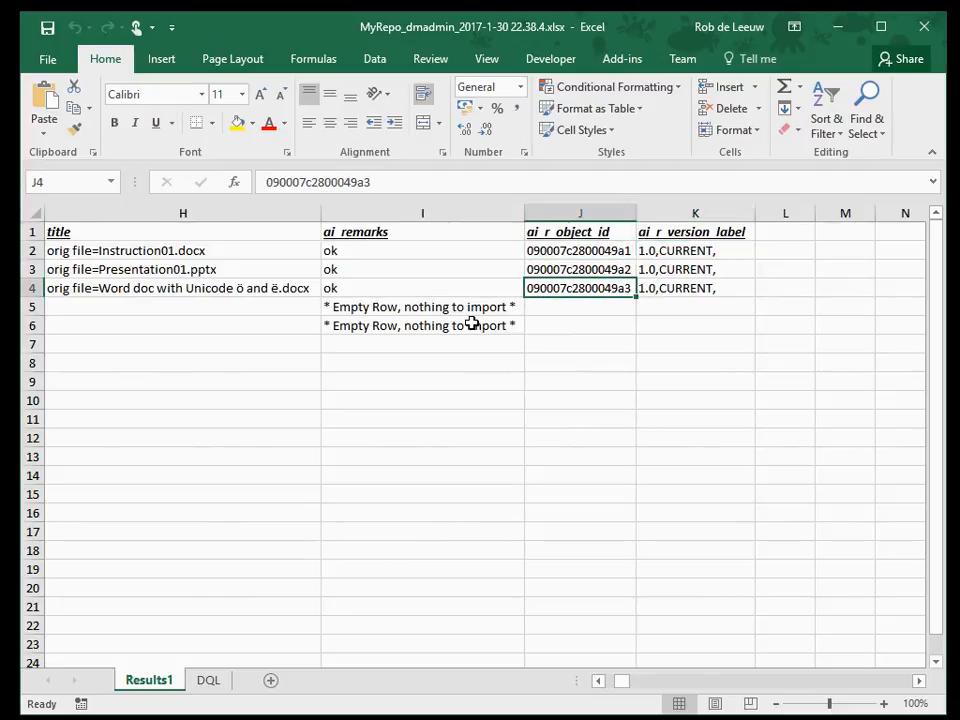
key("Up")
key("Up")
key("Up")
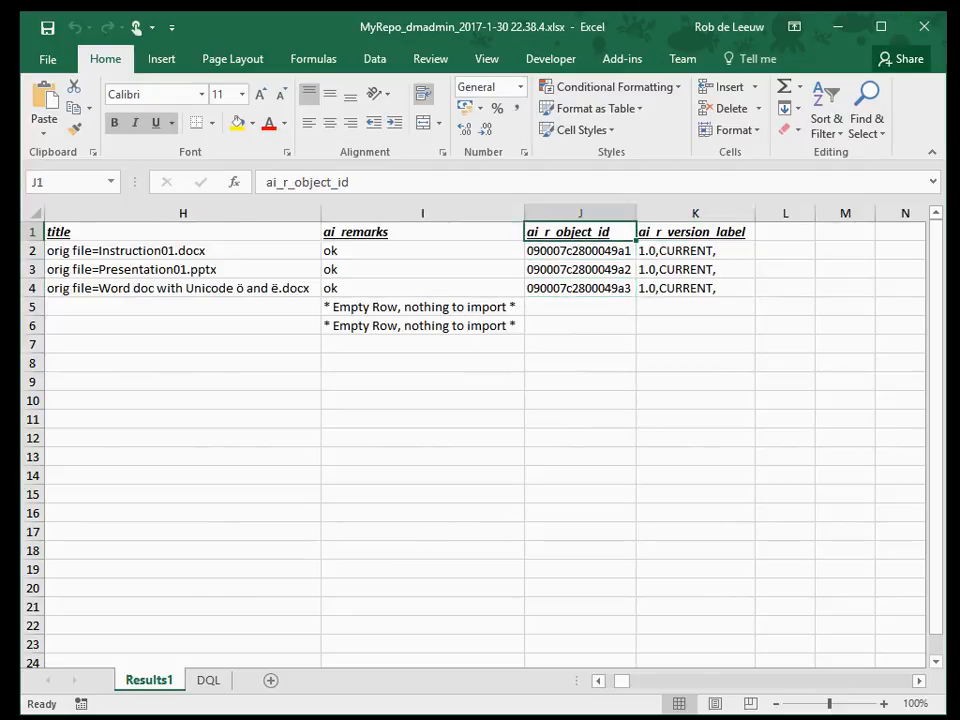
Save the results workbook to the Desktop as "Demo loadsheet 01 - results.xlsx" and close it
left_click(52, 66)
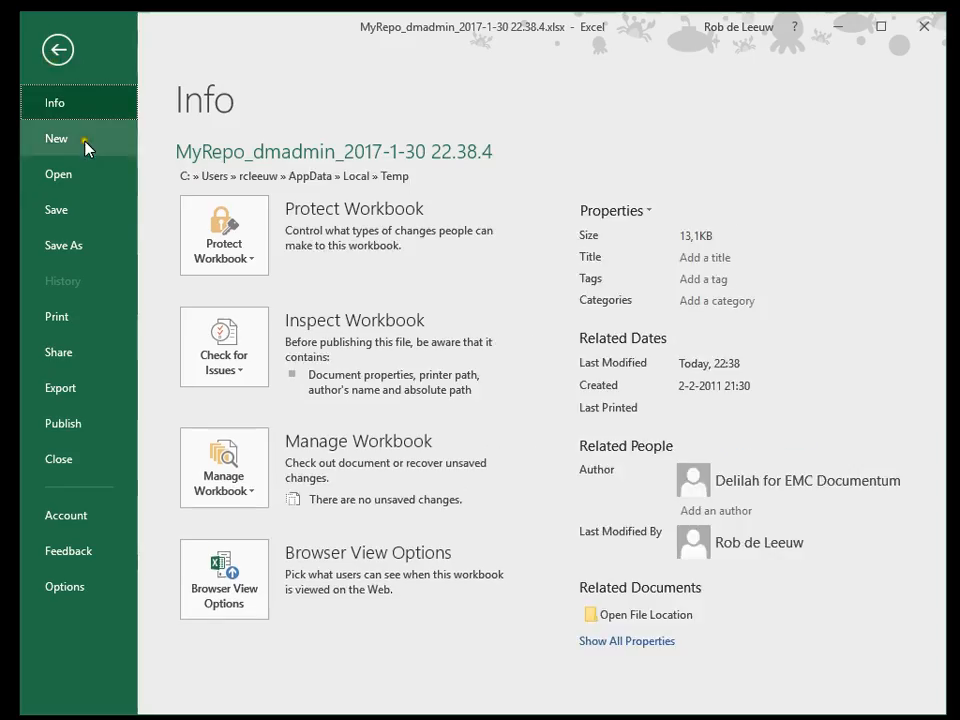
left_click(79, 244)
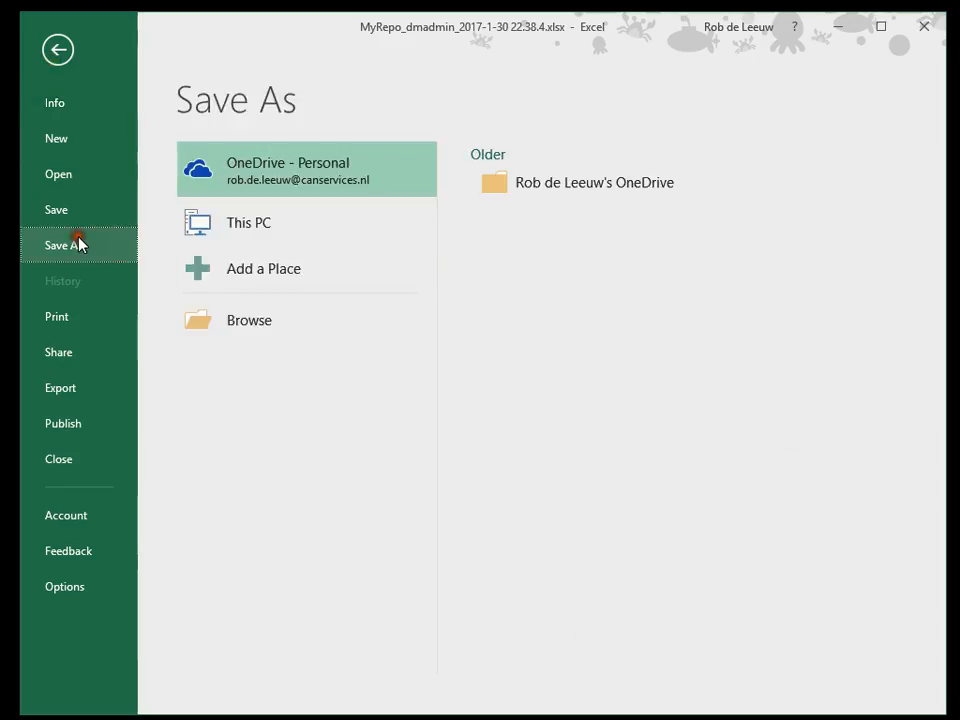
left_click(255, 319)
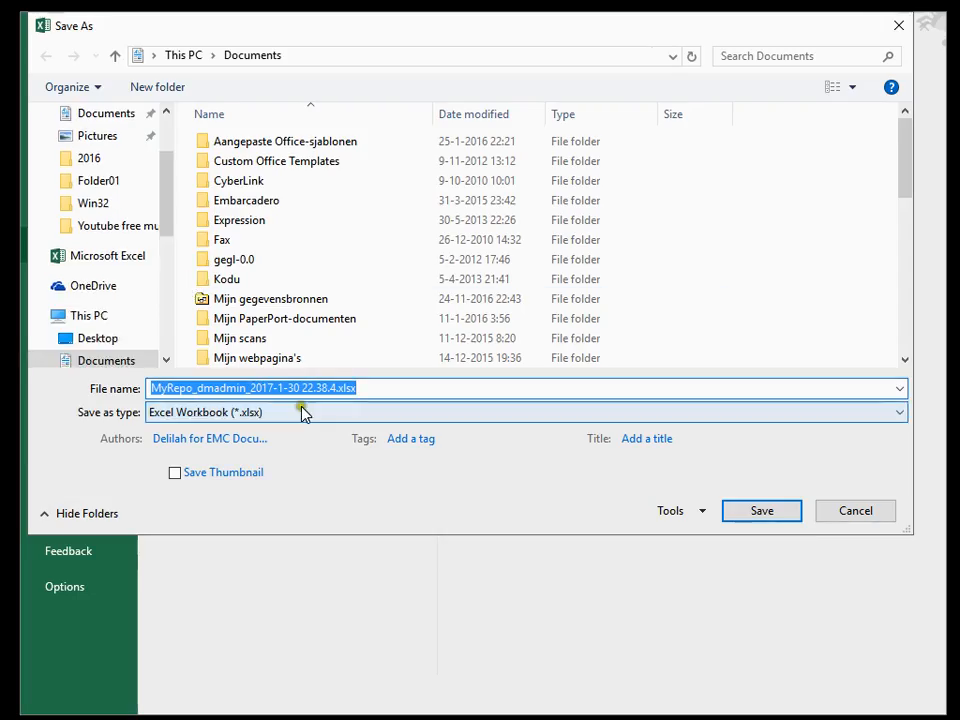
left_click(108, 342)
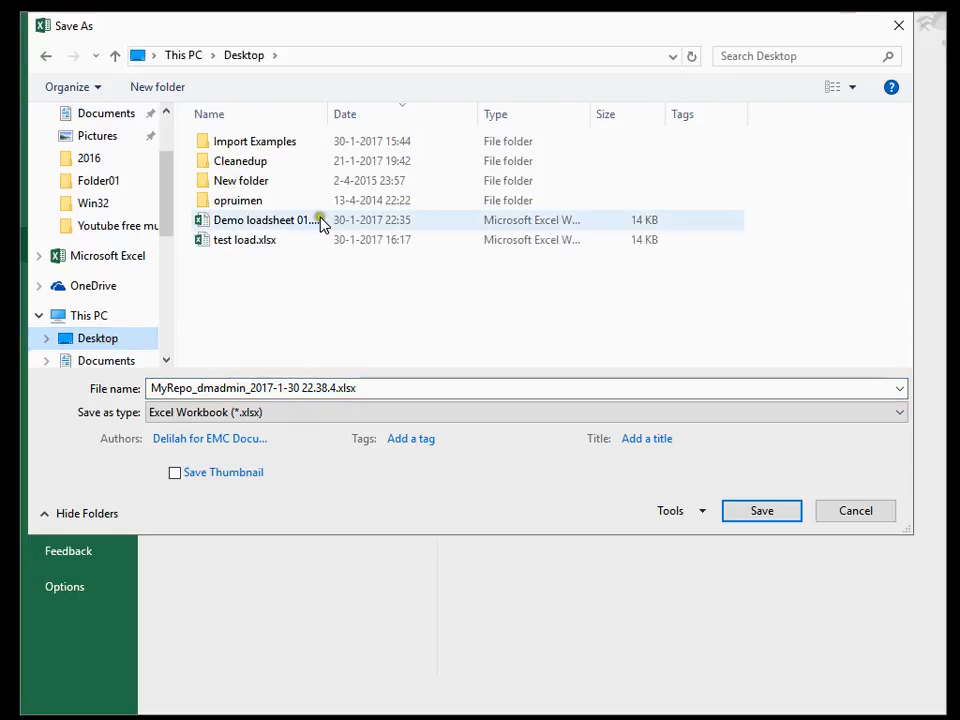
left_click(285, 220)
left_click_drag(325, 114, 425, 114)
left_click(305, 388)
left_click(307, 389)
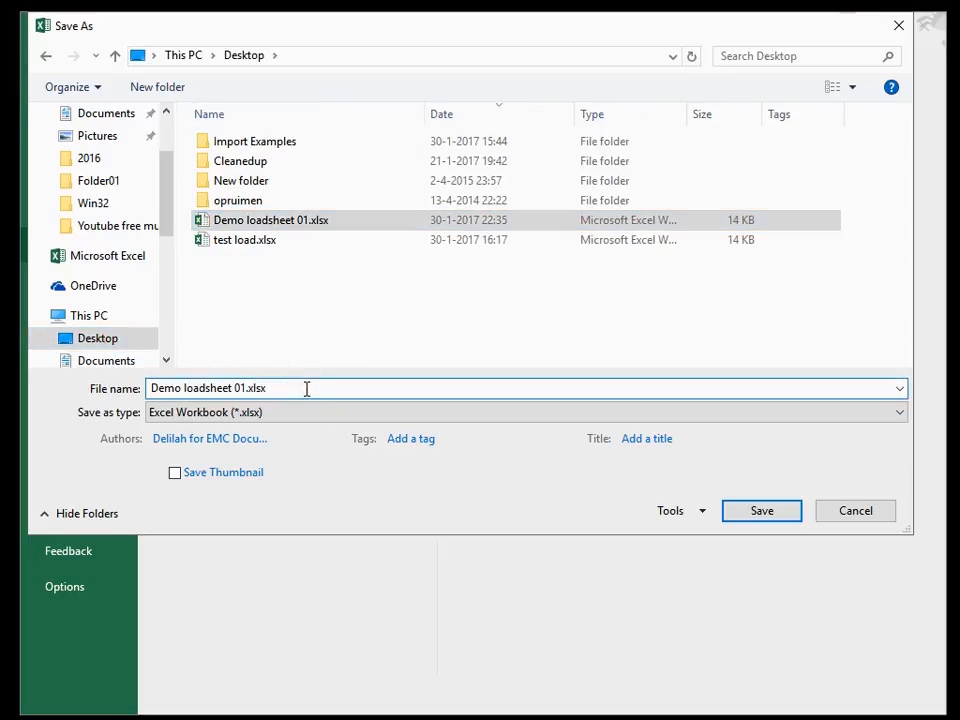
key("Left")
key("Left")
key("Left")
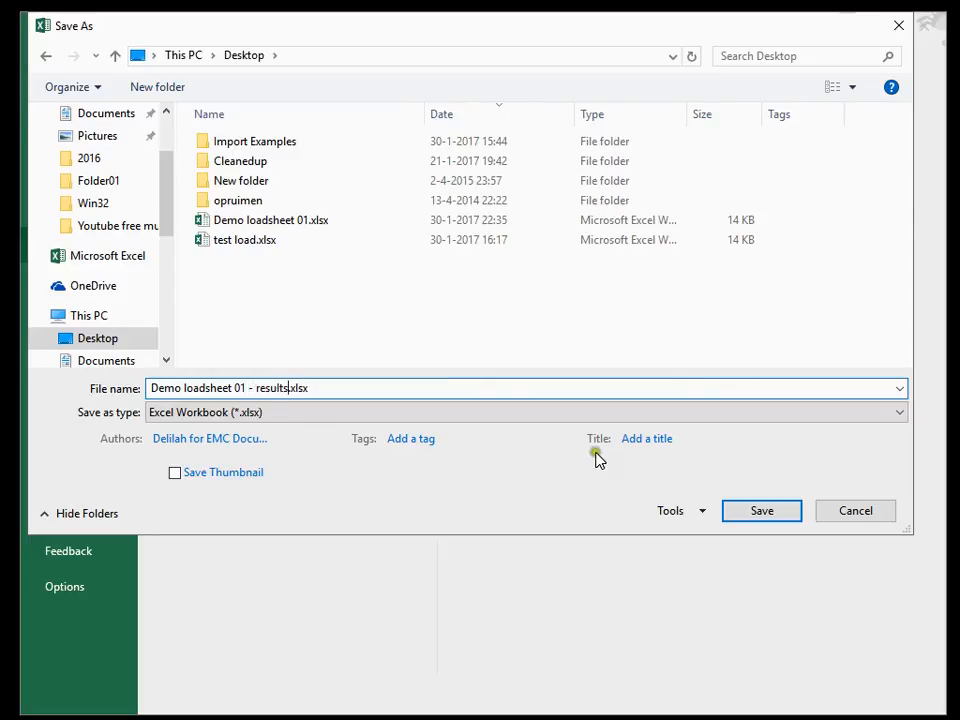
left_click(761, 512)
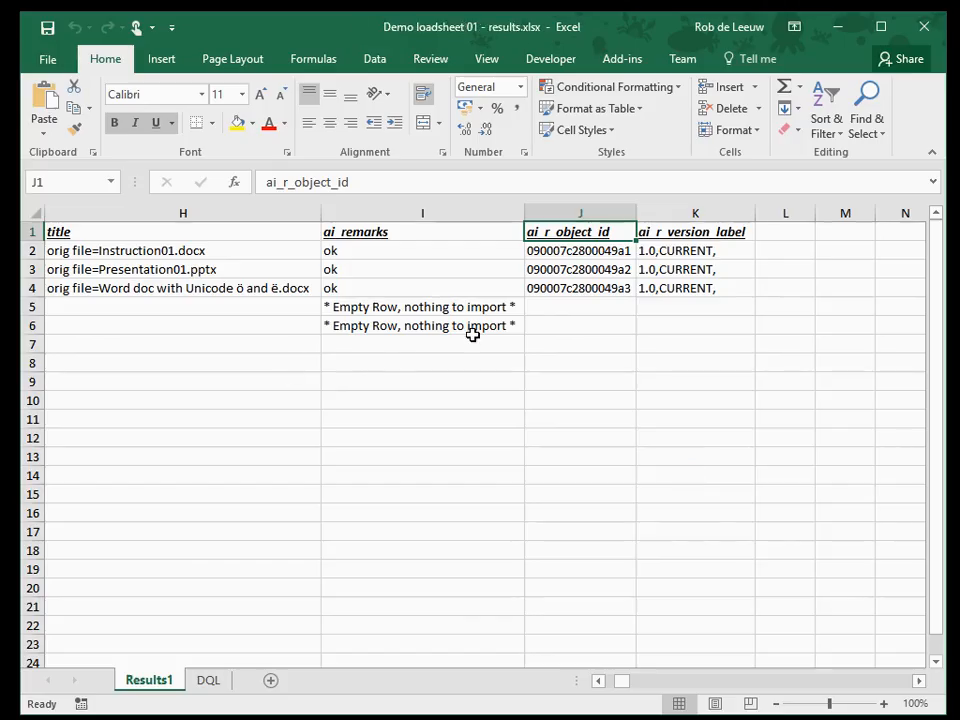
left_click(926, 28)
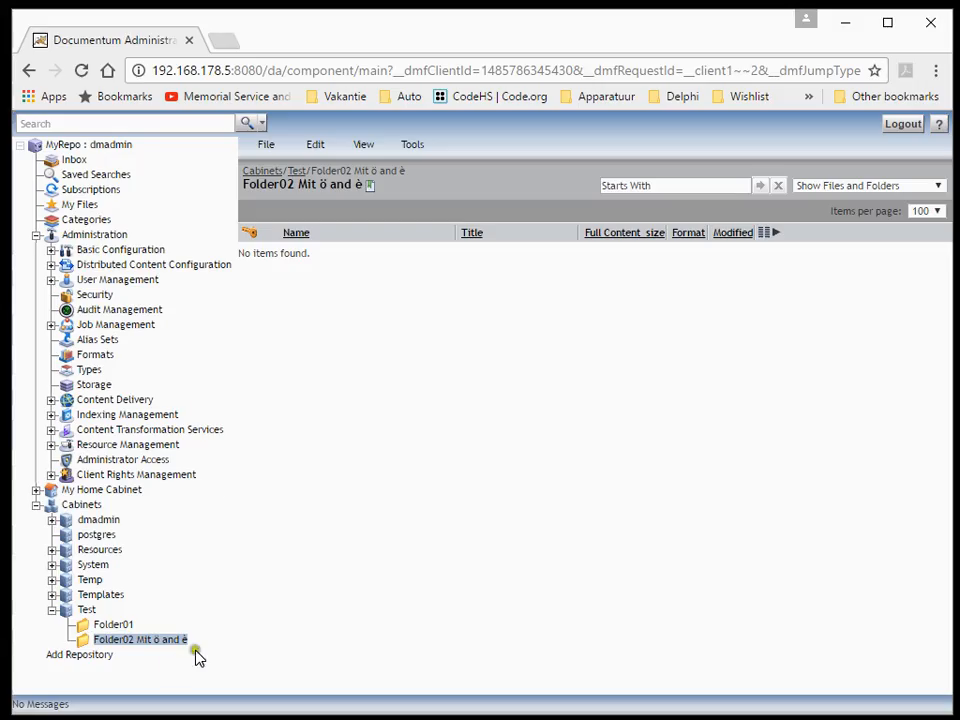
Switch to Documentum Administrator and check the imported documents in Folder01 and Folder02 Mit ö and è of the Test cabinet
left_click(103, 626)
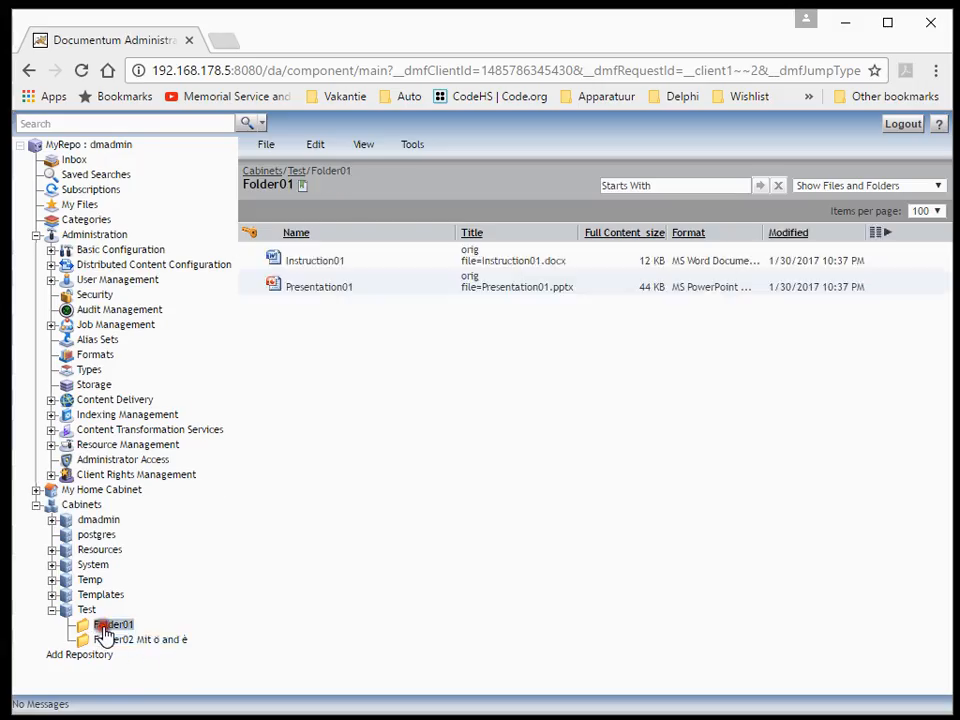
left_click(310, 260)
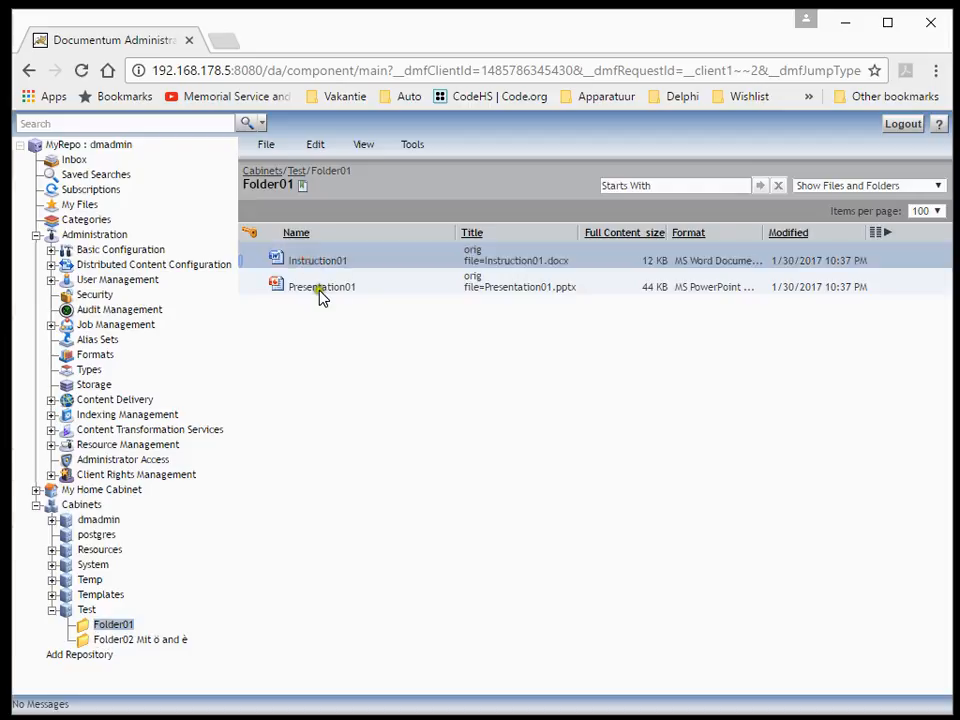
left_click(320, 292)
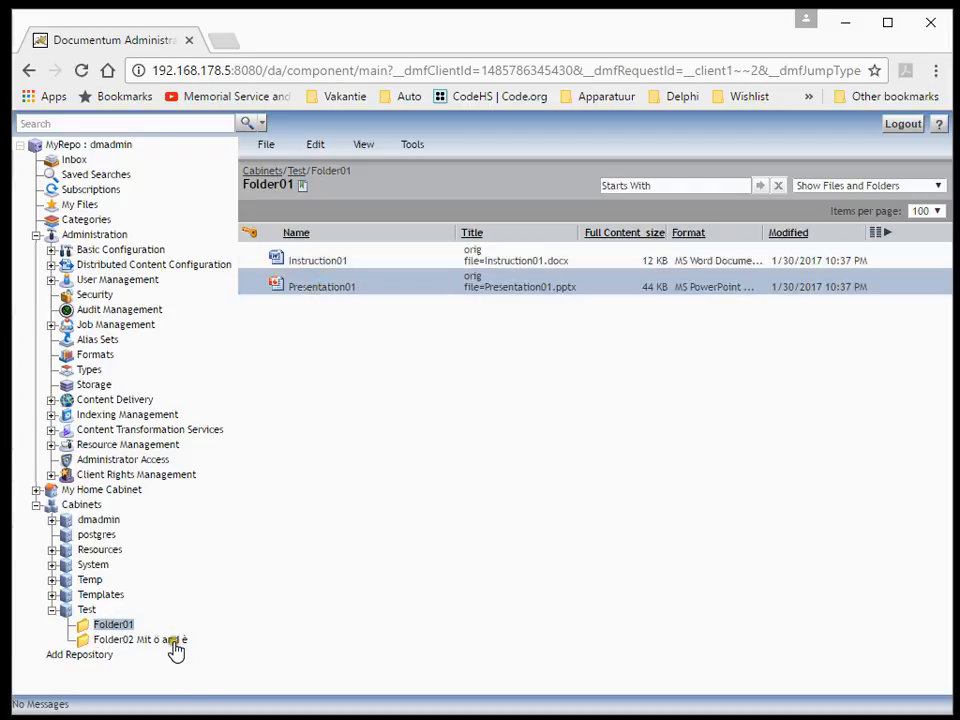
left_click(172, 641)
left_click(332, 263)
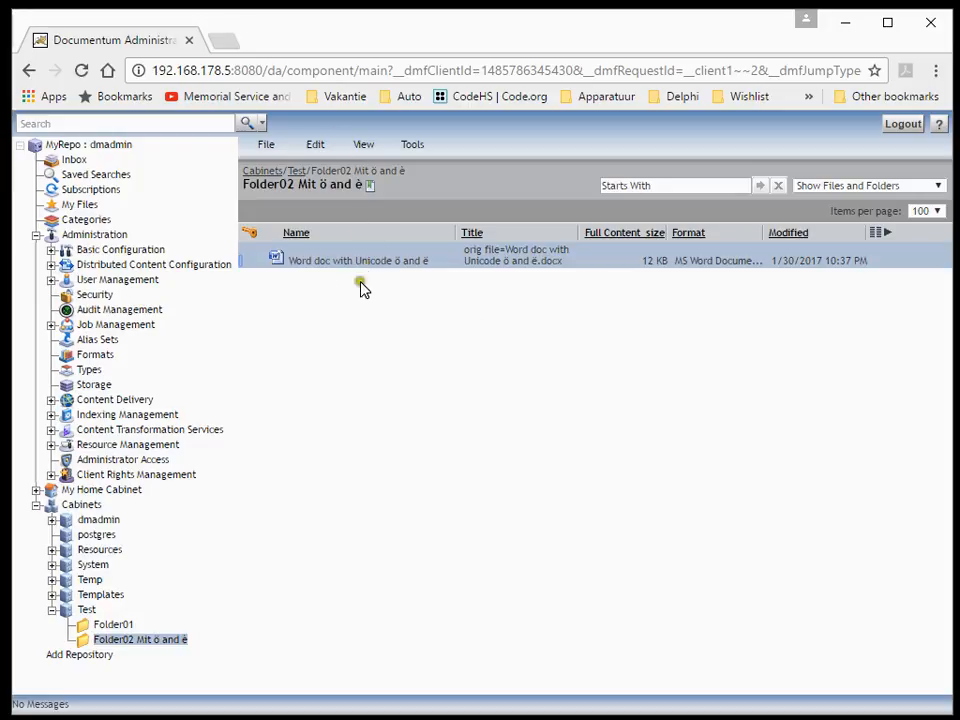
left_click(851, 27)
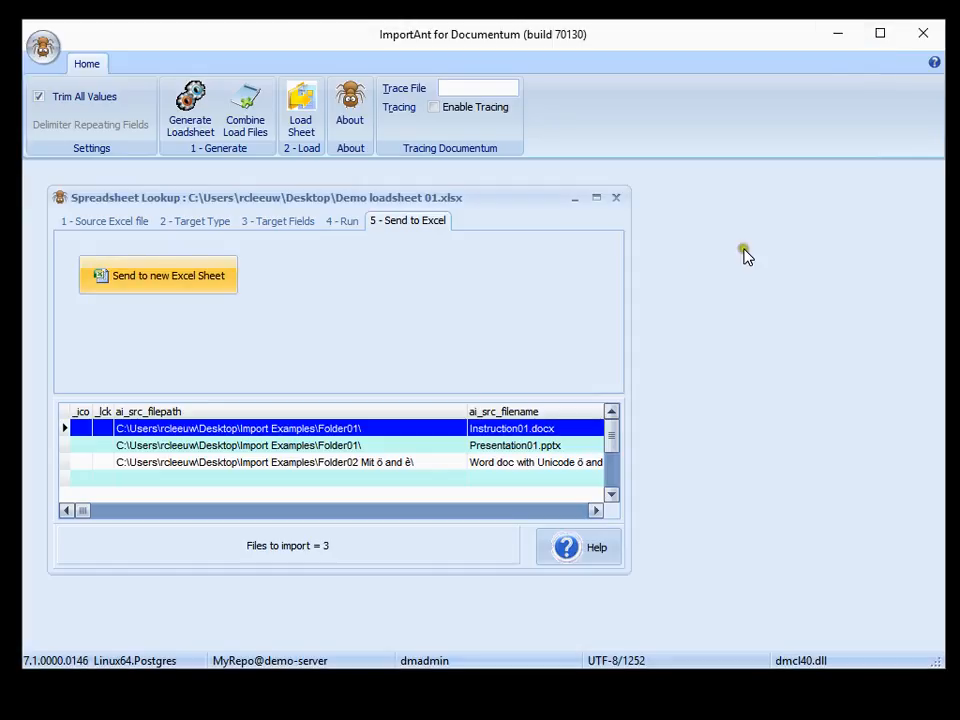
Minimize ImportAnt, start DUFD.exe from the desktop and log in to the MyRepo repository with the account password
left_click(837, 36)
left_click(587, 229)
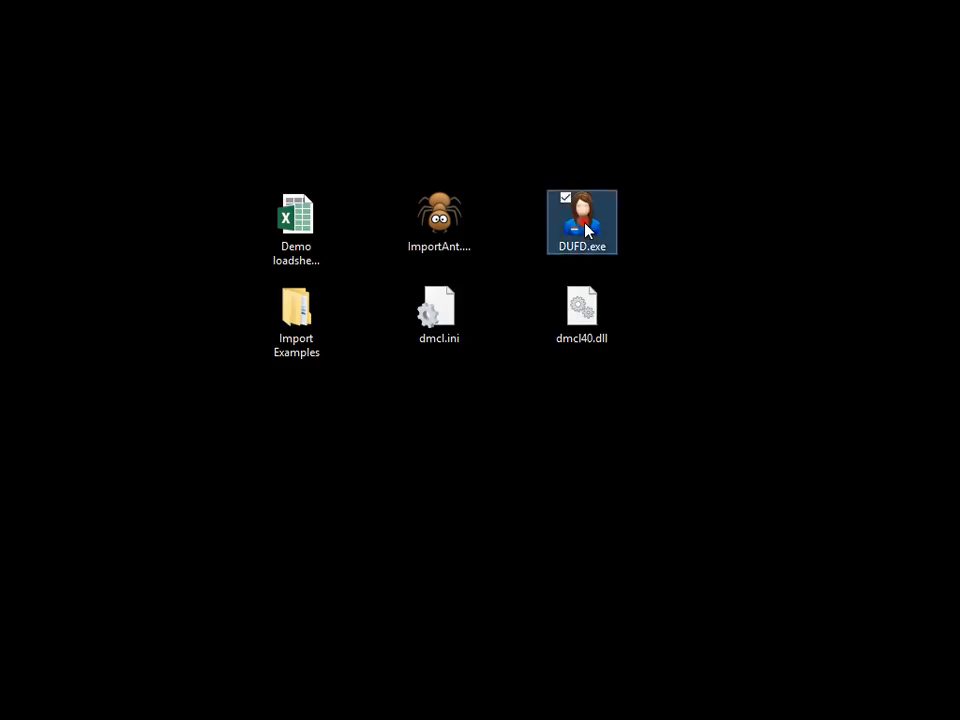
double_click(587, 229)
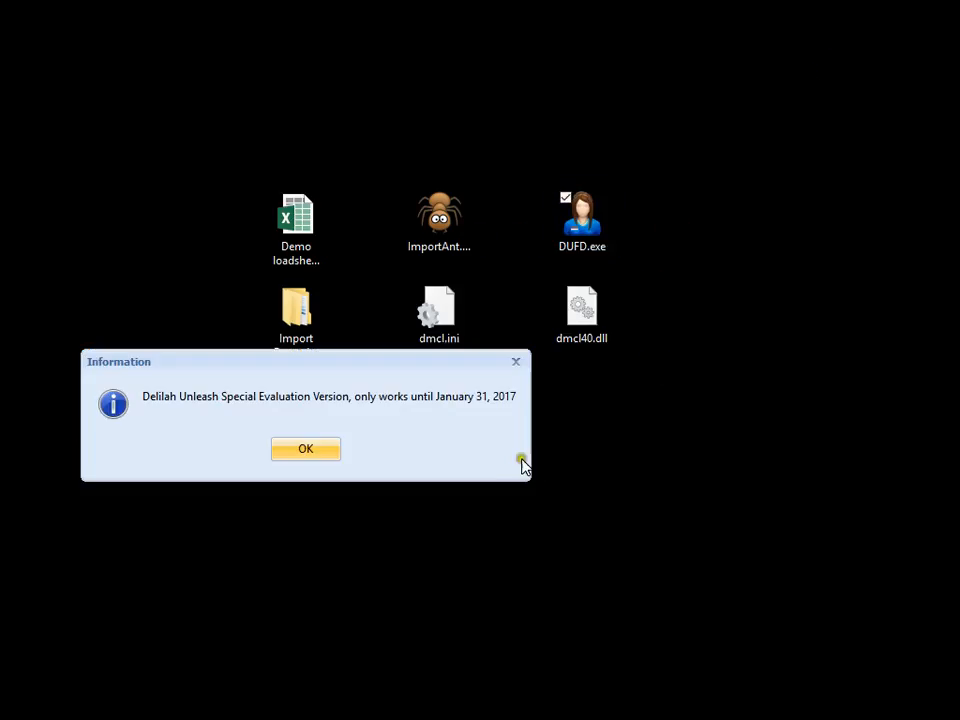
left_click(311, 448)
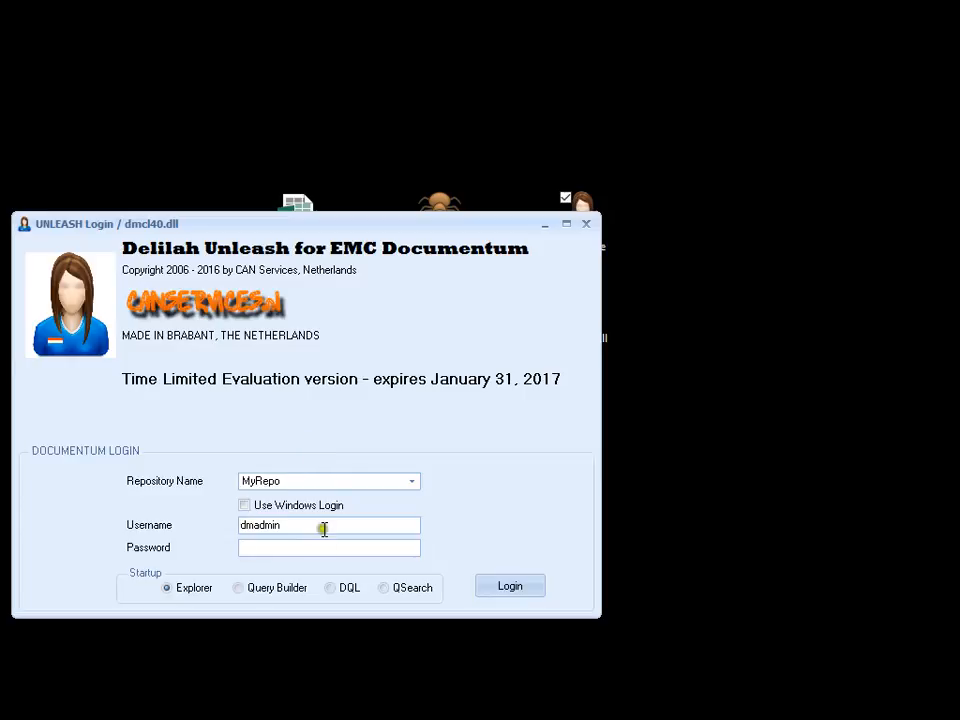
left_click(321, 548)
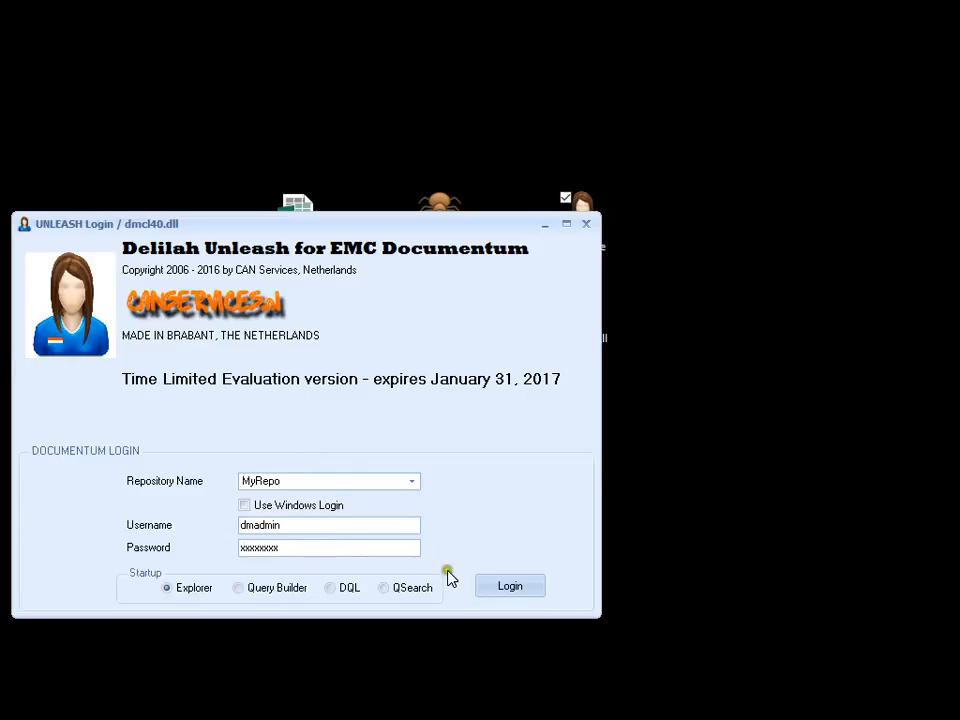
left_click(488, 586)
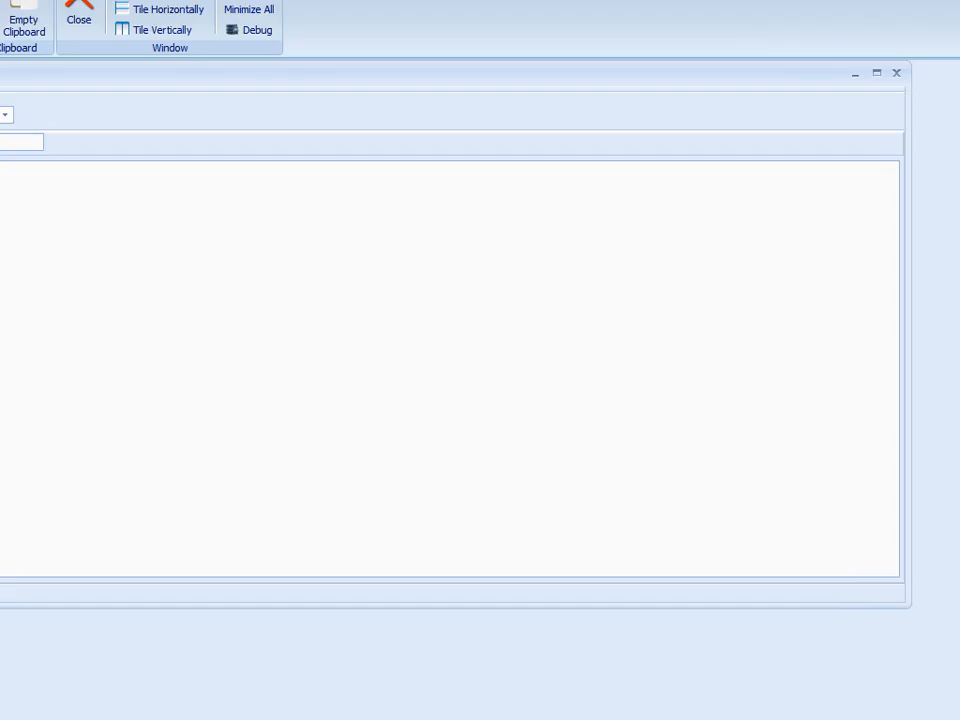
Fit the Delilah Unleash window to the screen and examine the documents in both folders of the Test cabinet, including their log_entry values
left_click_drag(958, 718, 940, 704)
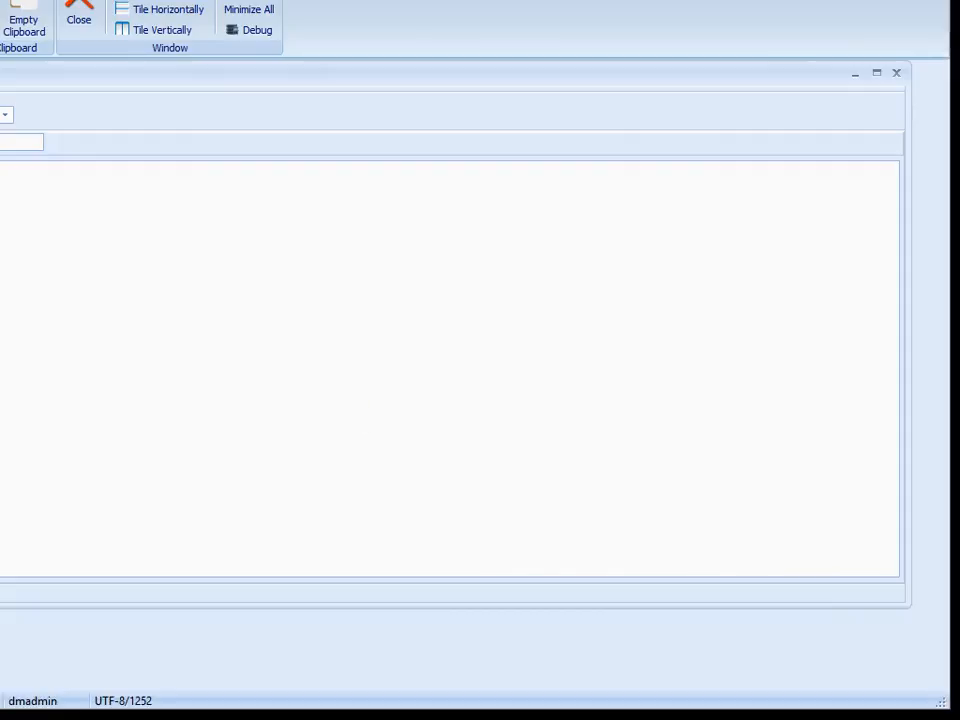
mouse_move(0, 0)
left_mouse_down()
mouse_move(0, 11)
mouse_move(0, 2)
mouse_move(11, 7)
left_mouse_up()
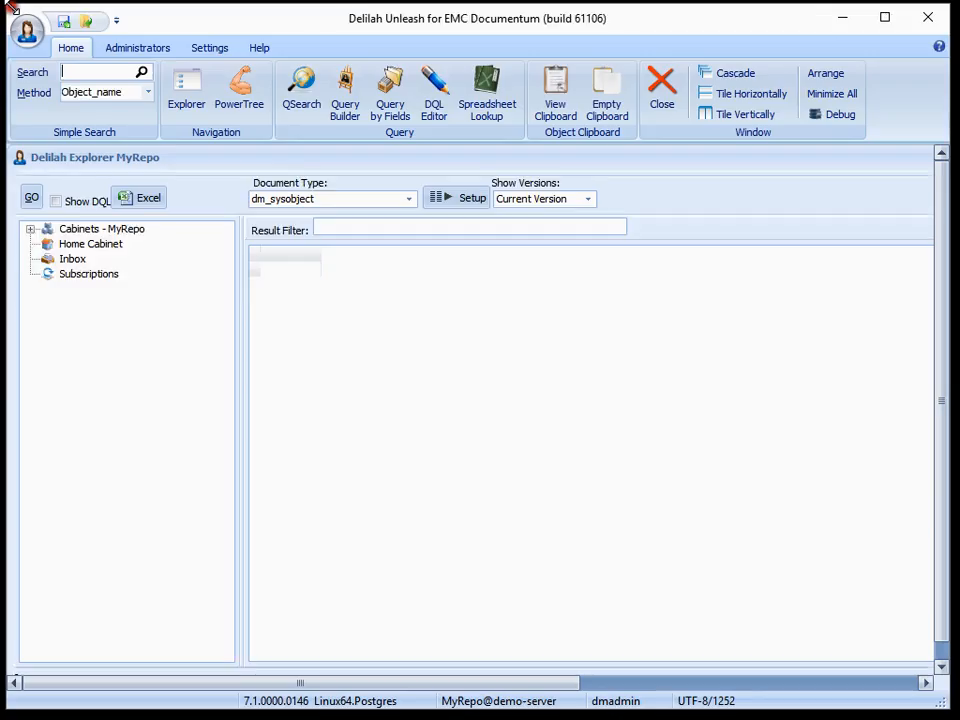
left_click(30, 230)
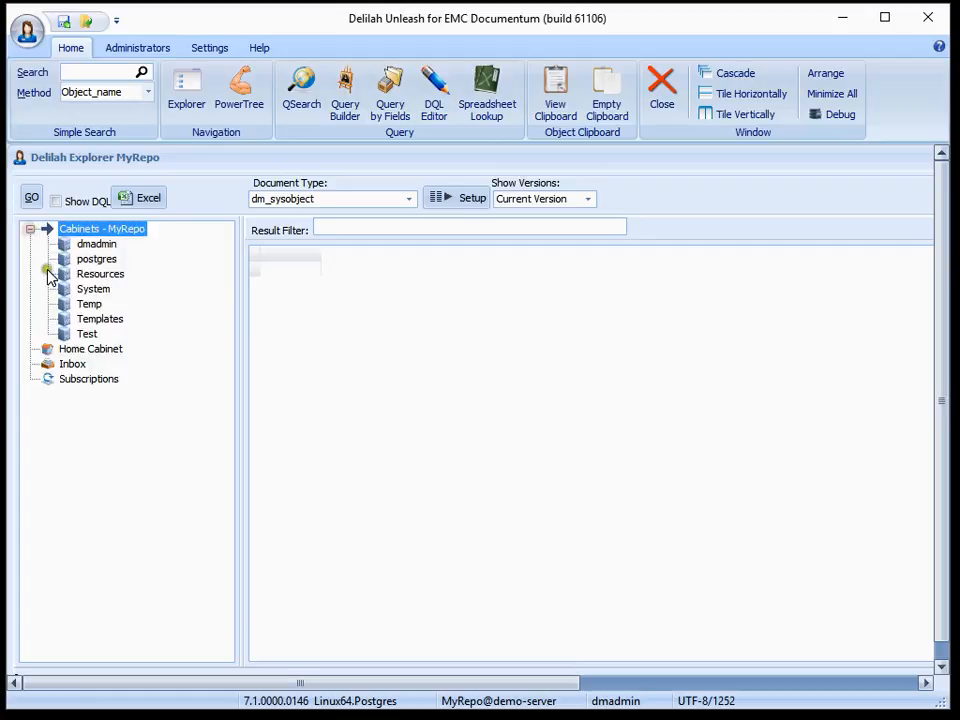
double_click(86, 334)
left_click(126, 366)
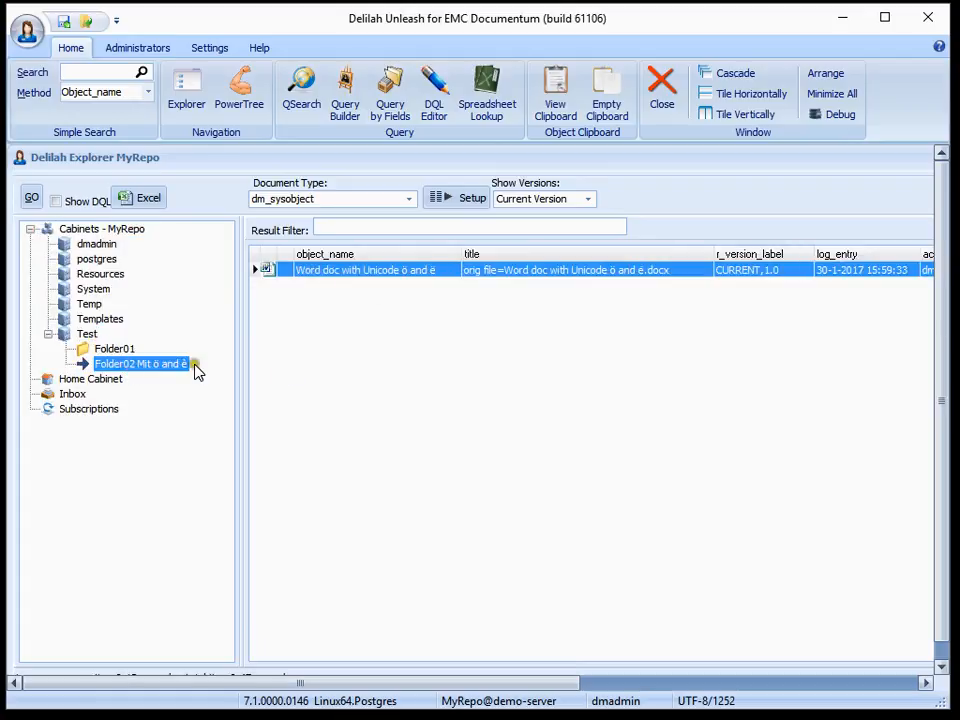
left_click(116, 348)
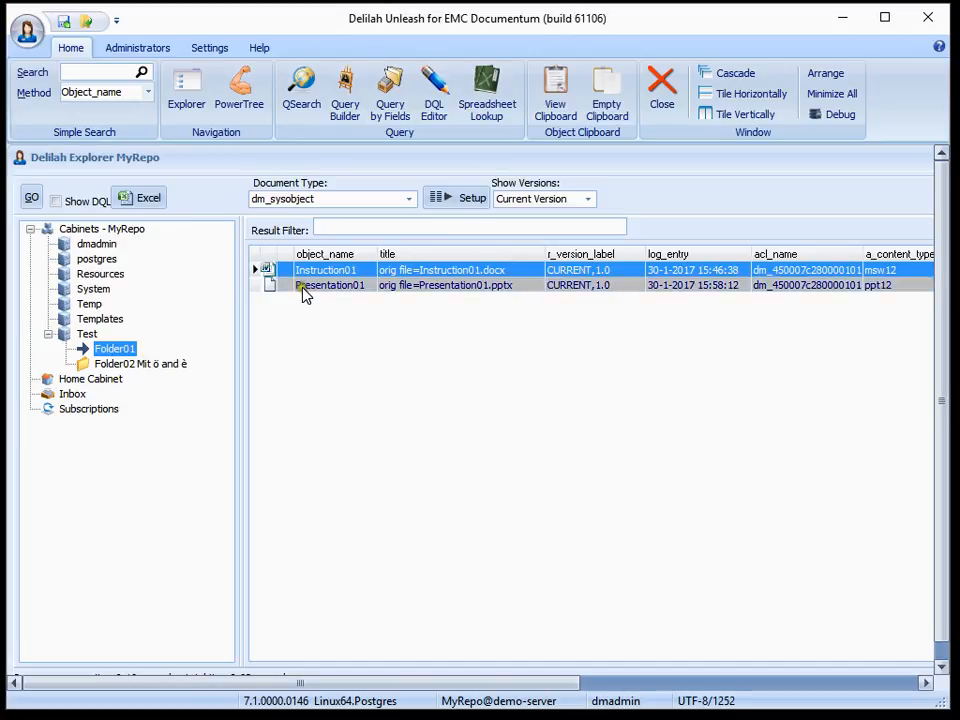
Select the Presentation01 document in Folder01 and bring up its available document actions
left_click(318, 287)
right_click(311, 292)
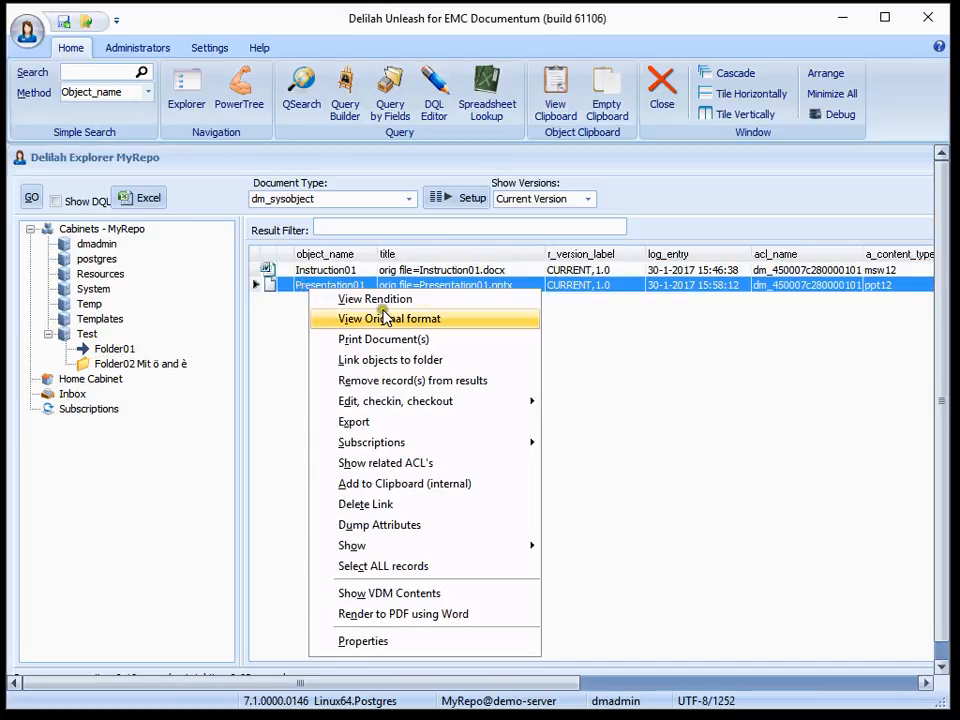